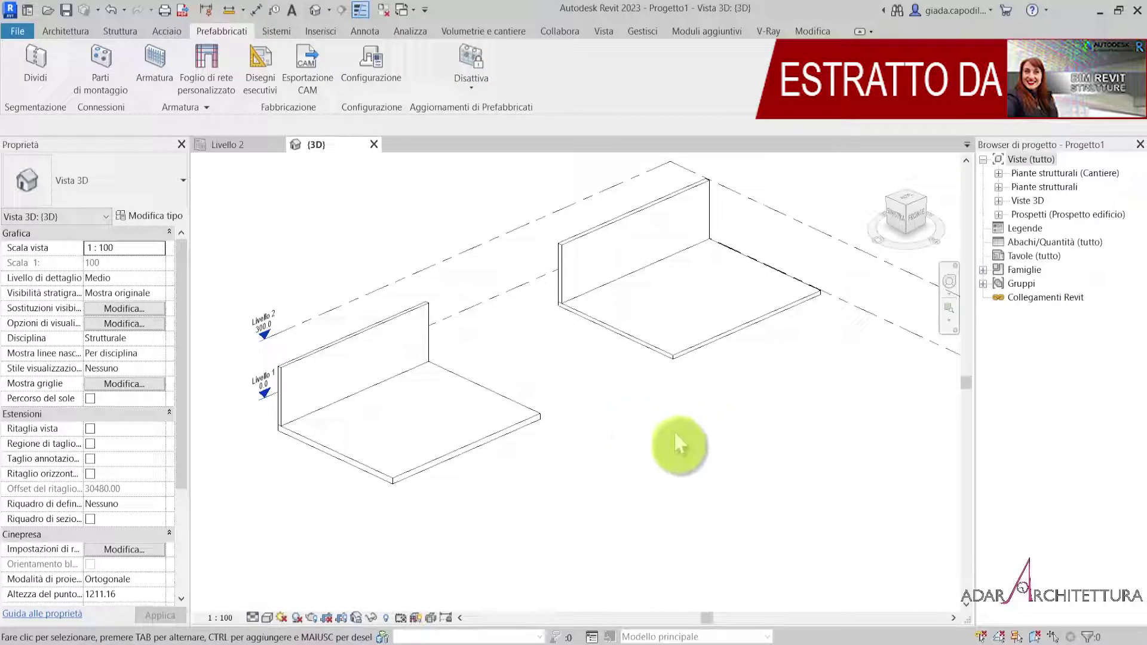
- Select the left wall to inspect its properties, with the Struttura tab showing
middle_click_drag(721, 448, 720, 448)
middle_click_drag(706, 447, 690, 433)
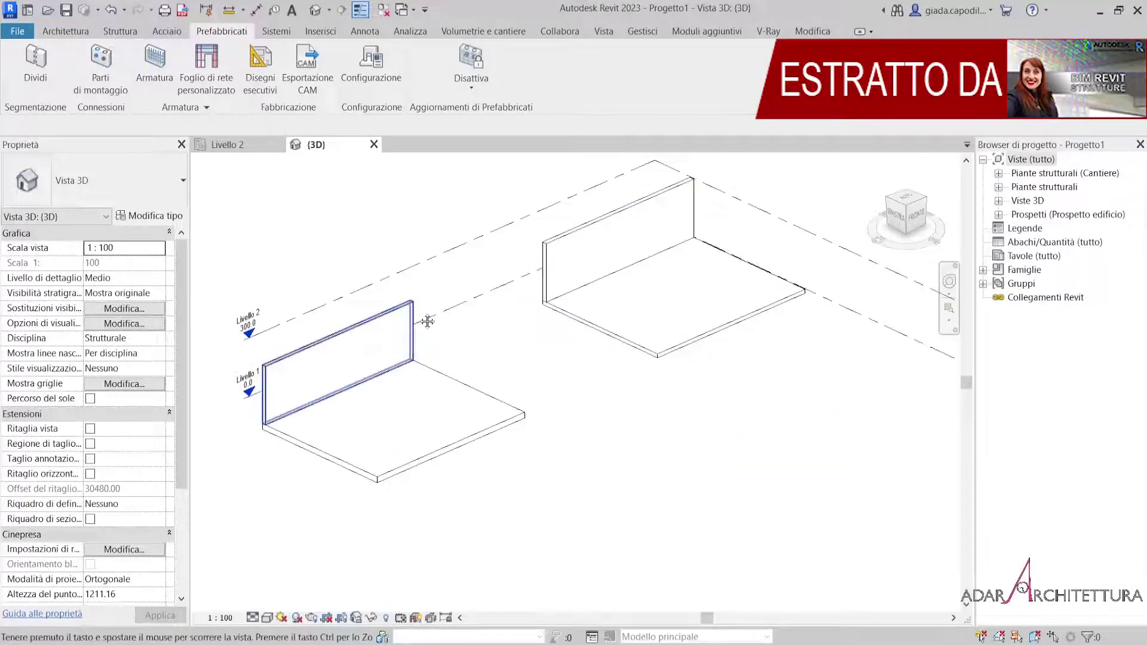
middle_click_drag(422, 322, 429, 341)
scroll(351, 406, "up", 1)
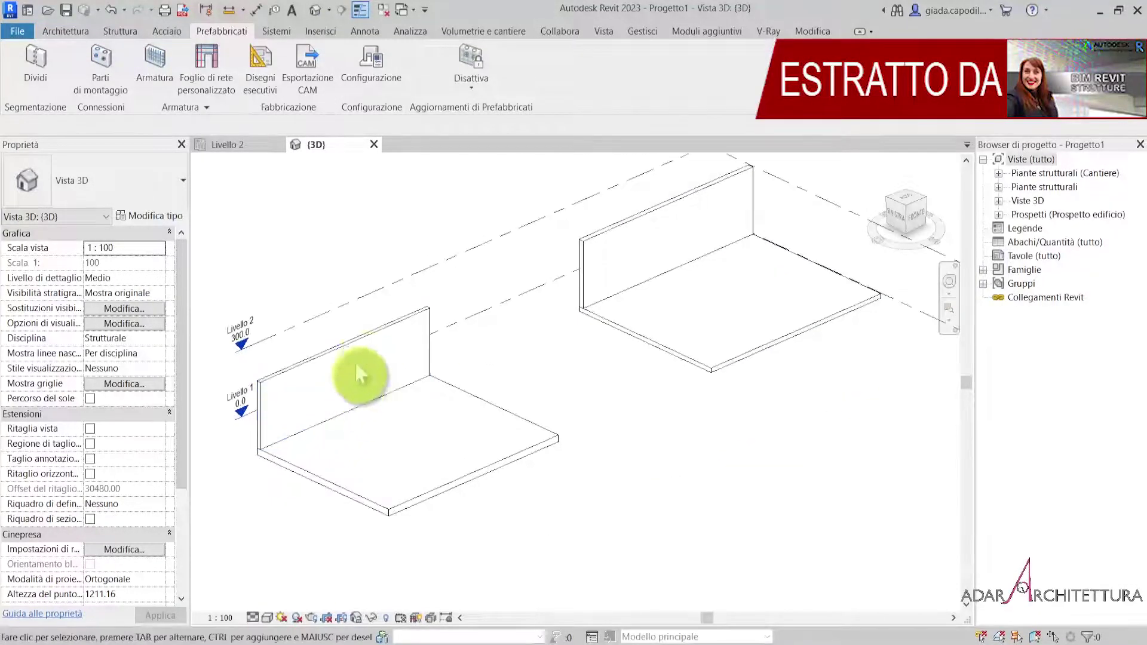
left_click(422, 316)
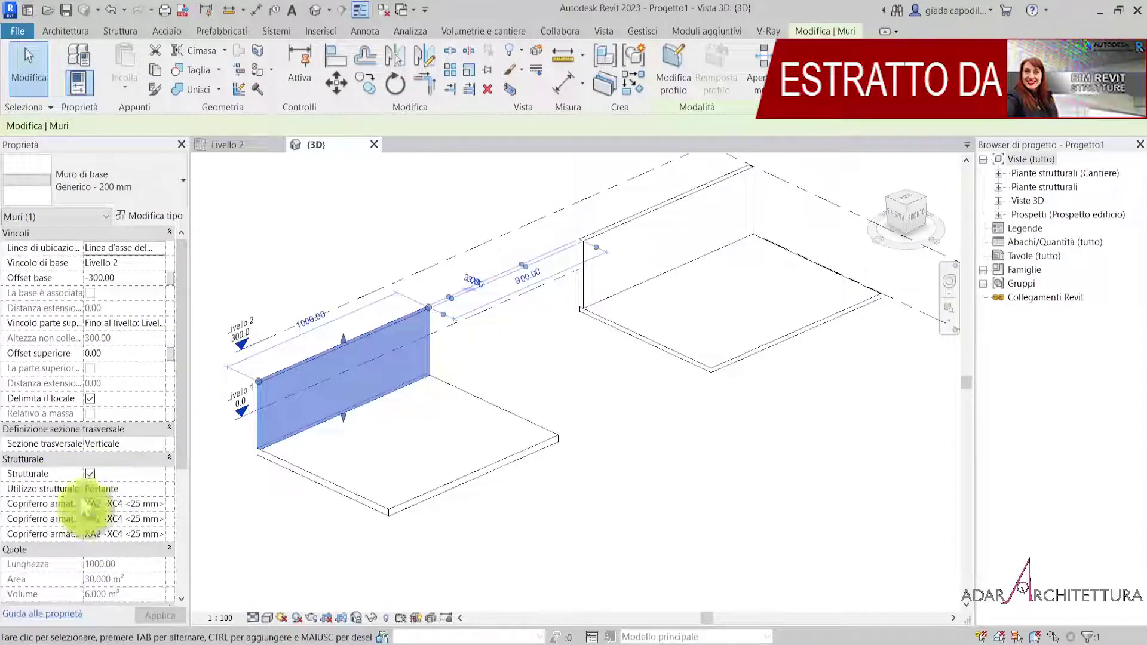
left_click(118, 33)
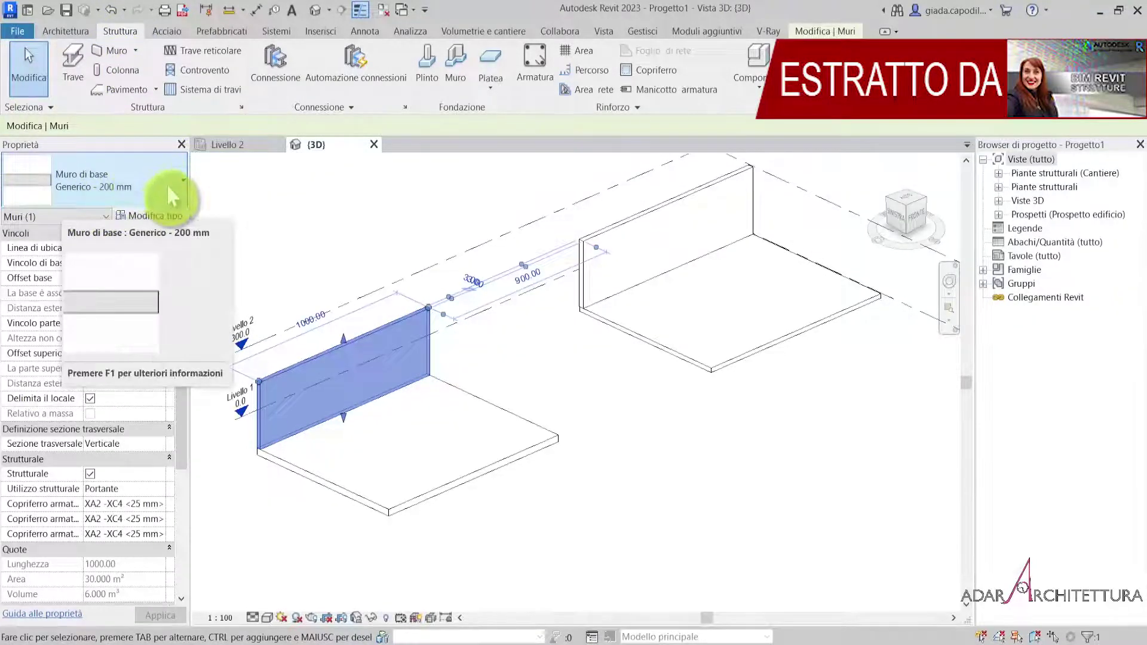
- Inspect the lower-left floor slab, then the right Generico - 21 cm wall, in Properties
left_click(313, 182)
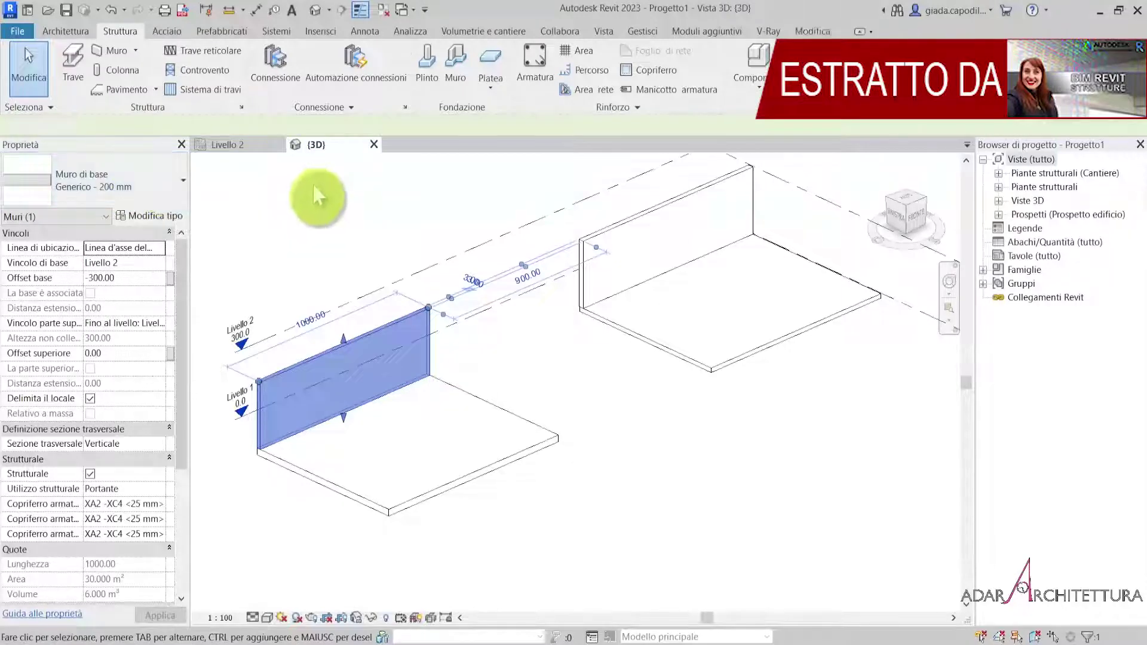
left_click(525, 446)
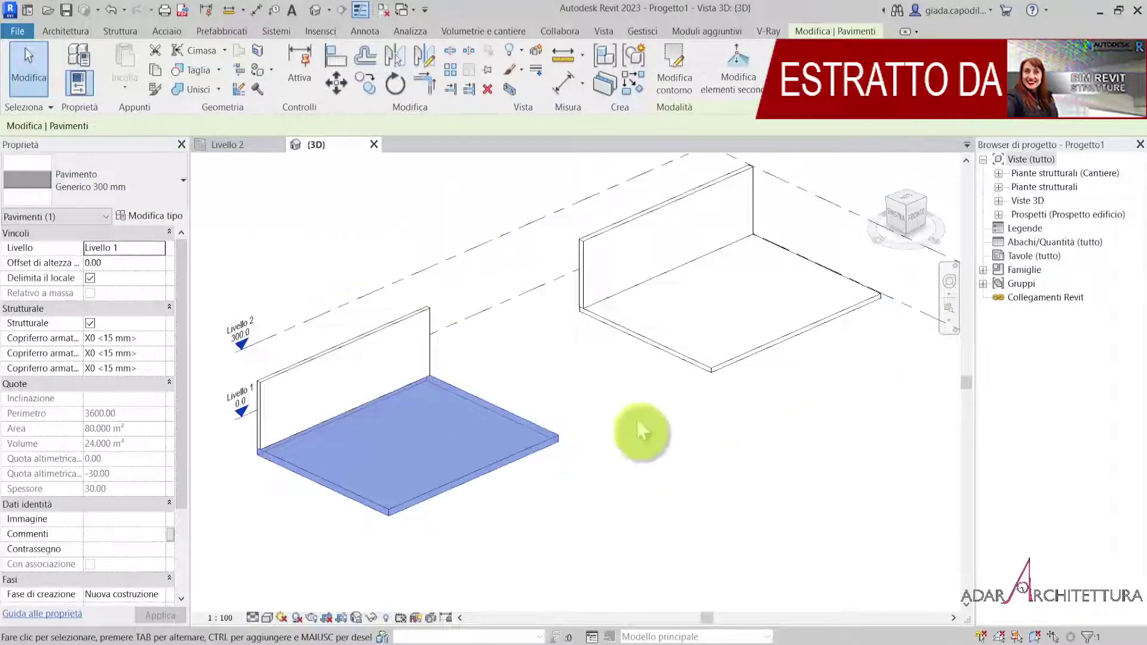
left_click(581, 291)
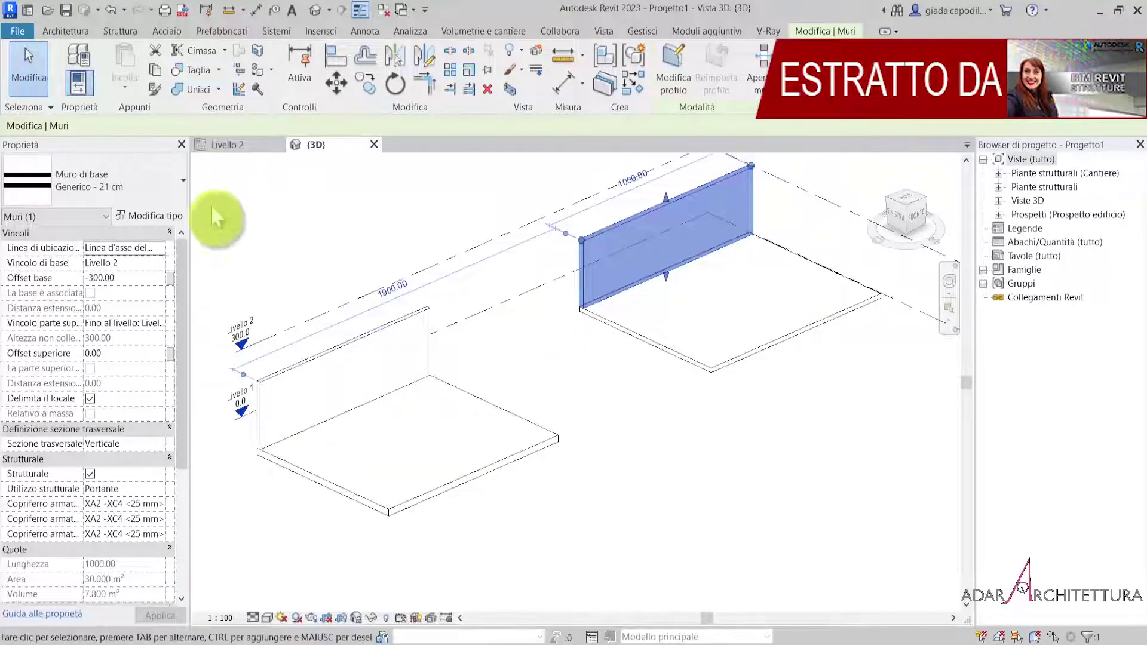
- Tick Materiale strutturale on row 4's Calcestruzzo layer of Generico - 21 cm and close the dialogs
left_click(158, 225)
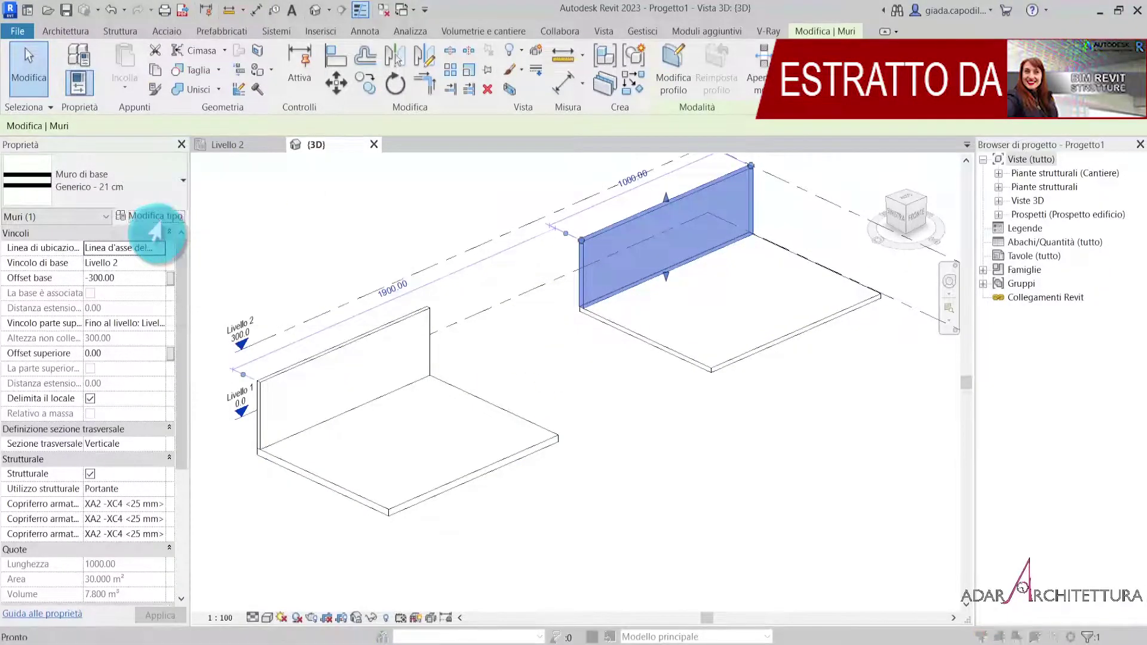
left_click(604, 205)
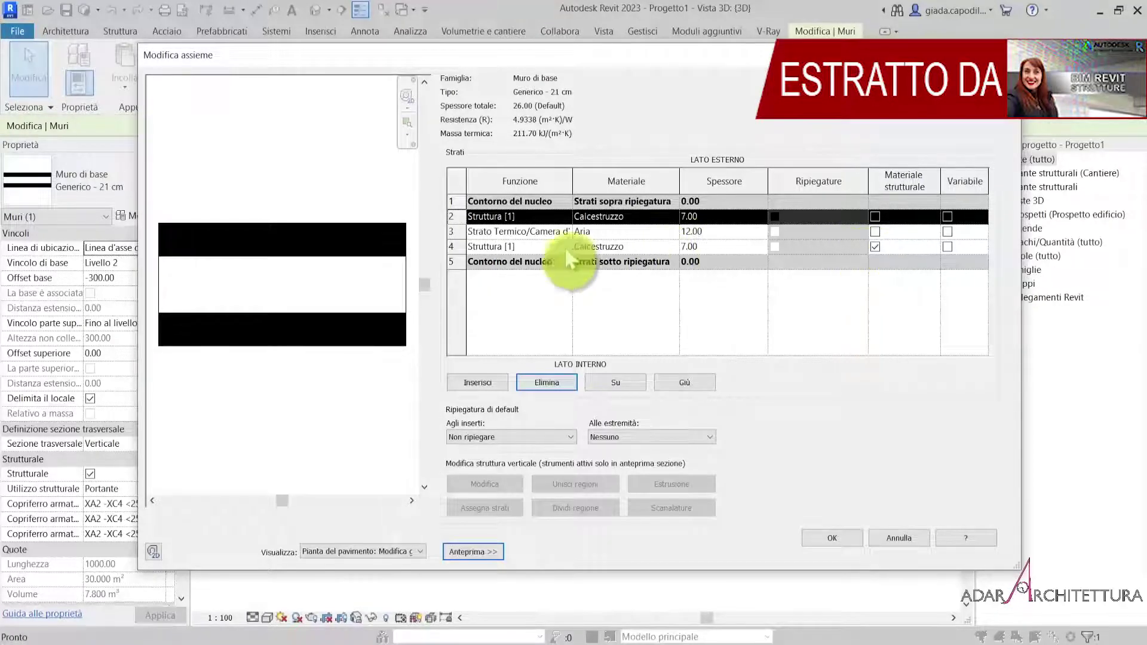
left_click(875, 246)
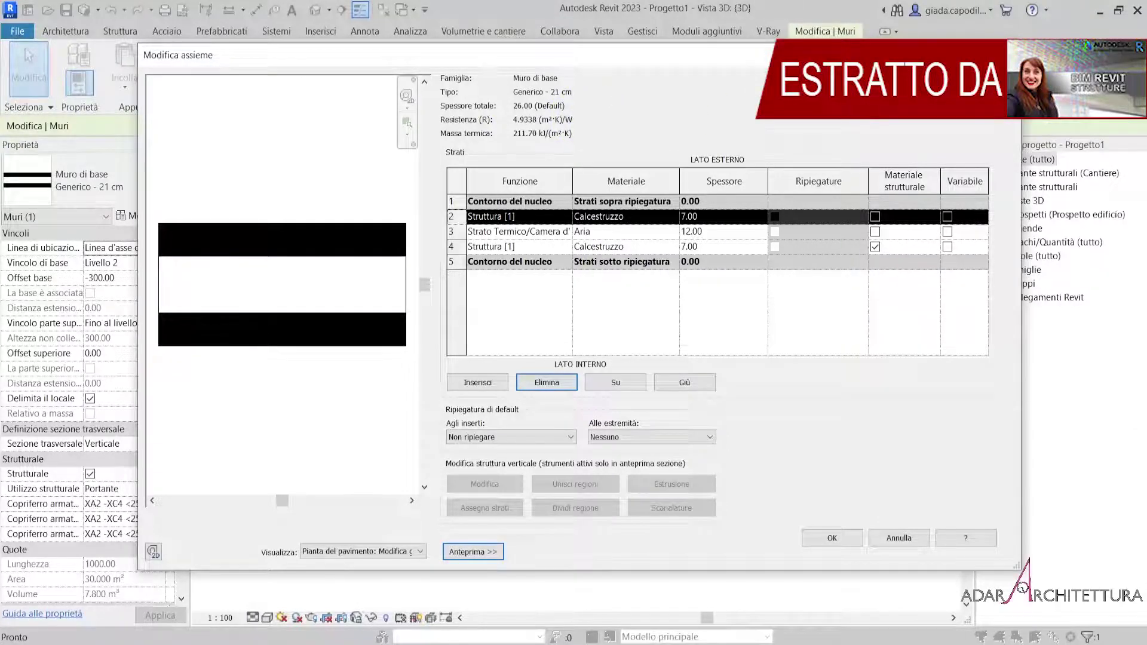
key("Return")
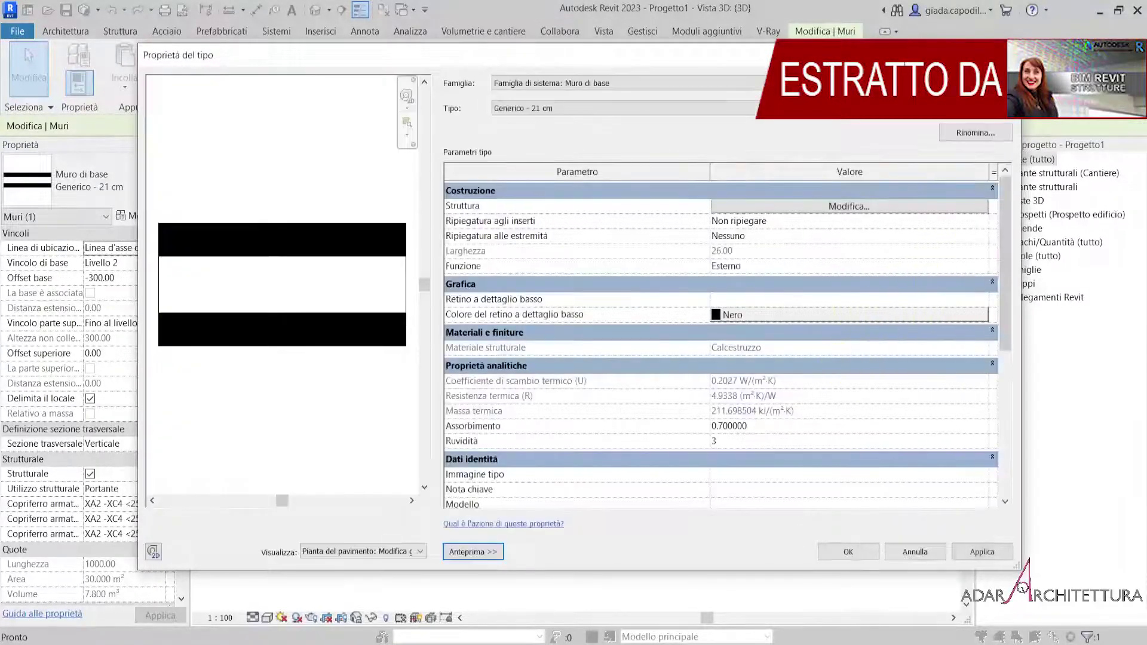
key("Return")
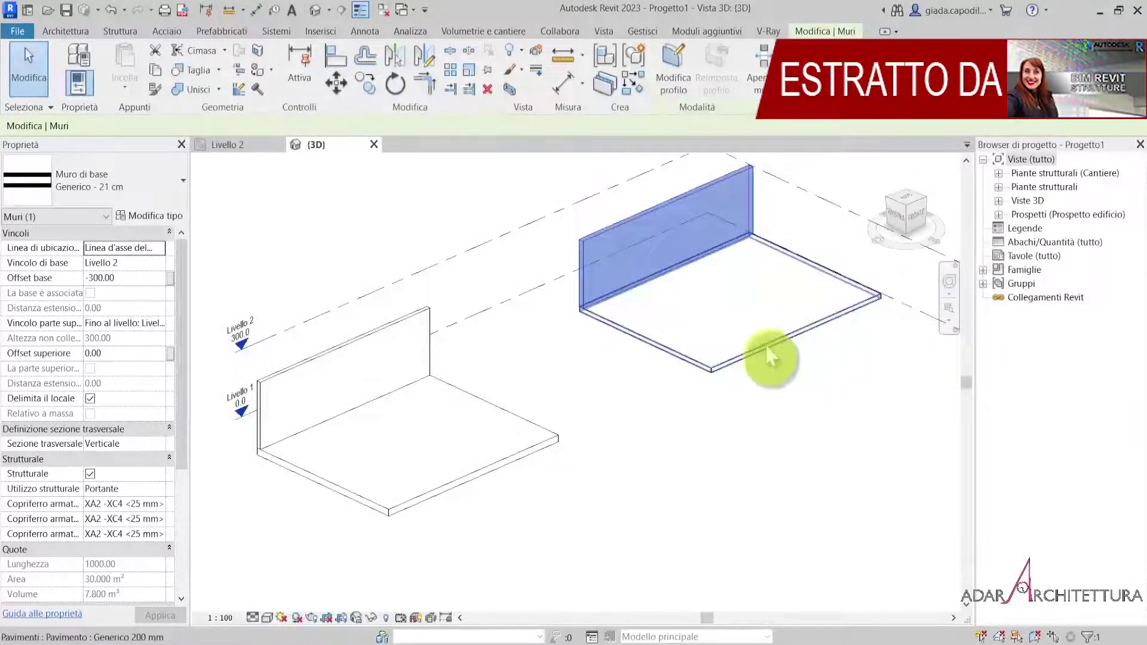
left_click(767, 352)
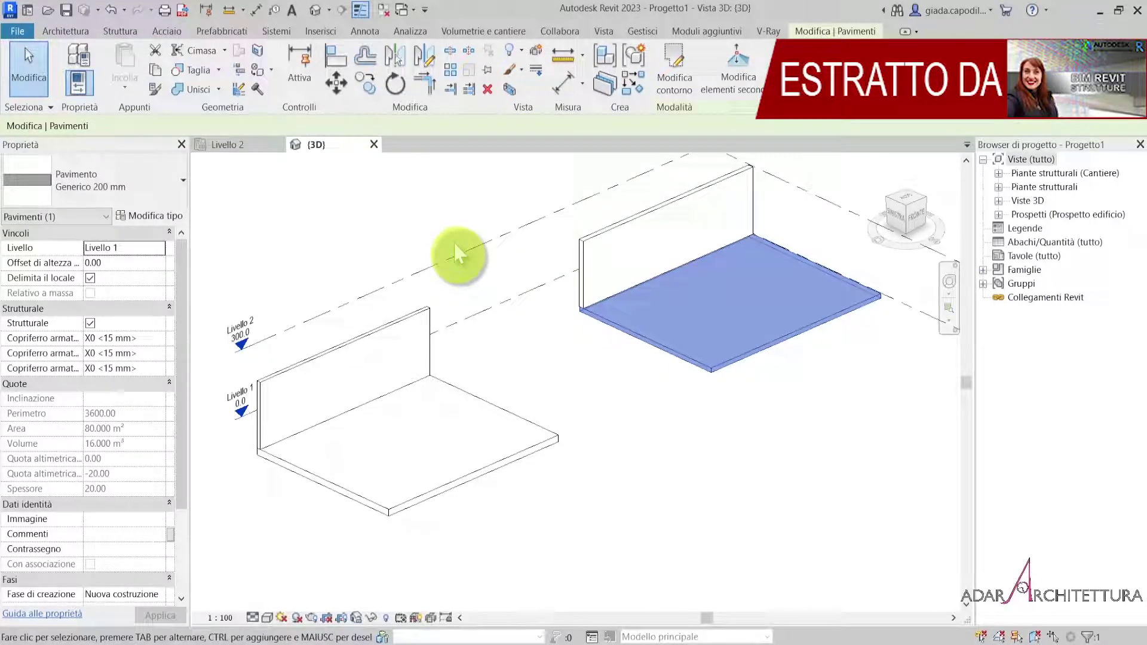
left_click(726, 360)
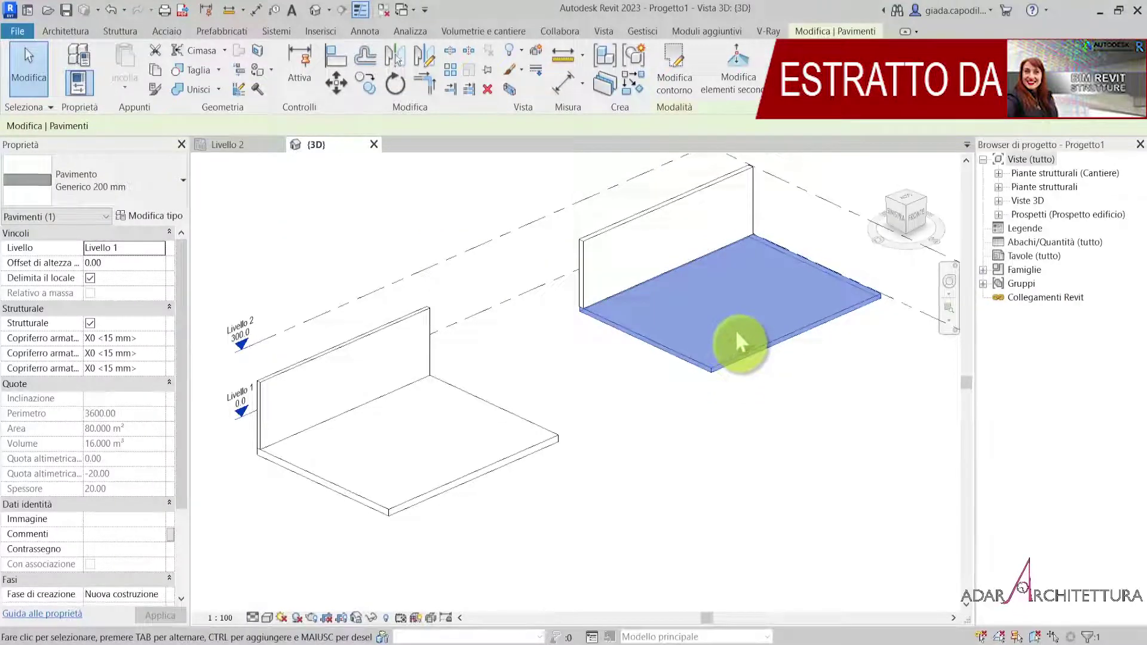
left_click(508, 413)
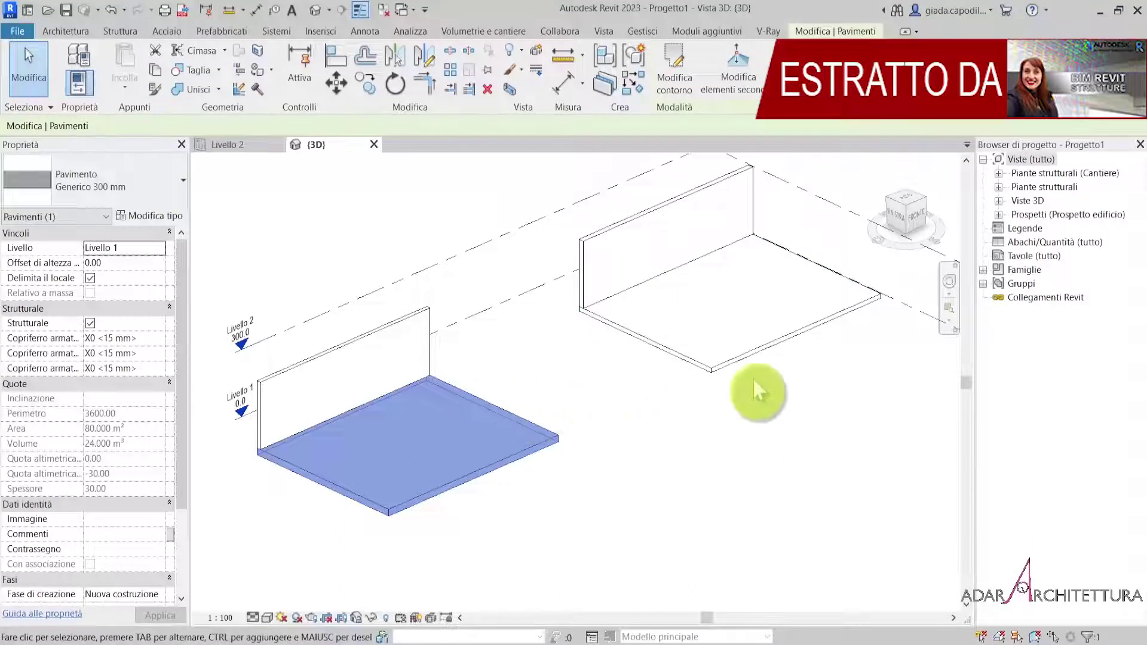
left_click(758, 362)
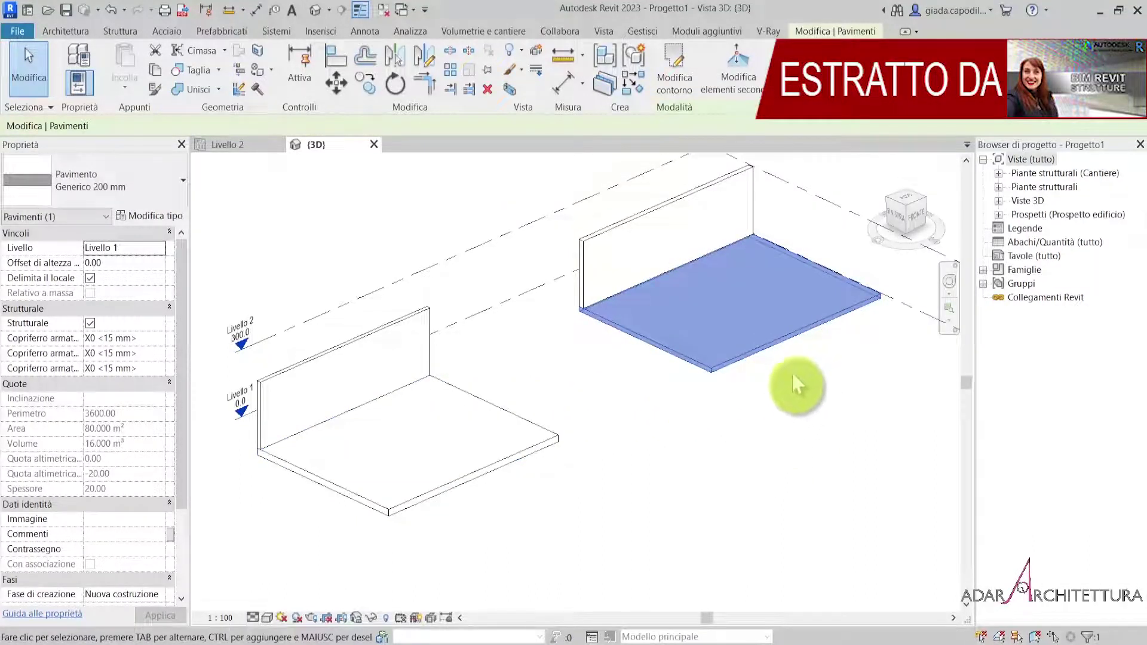
left_click(621, 367)
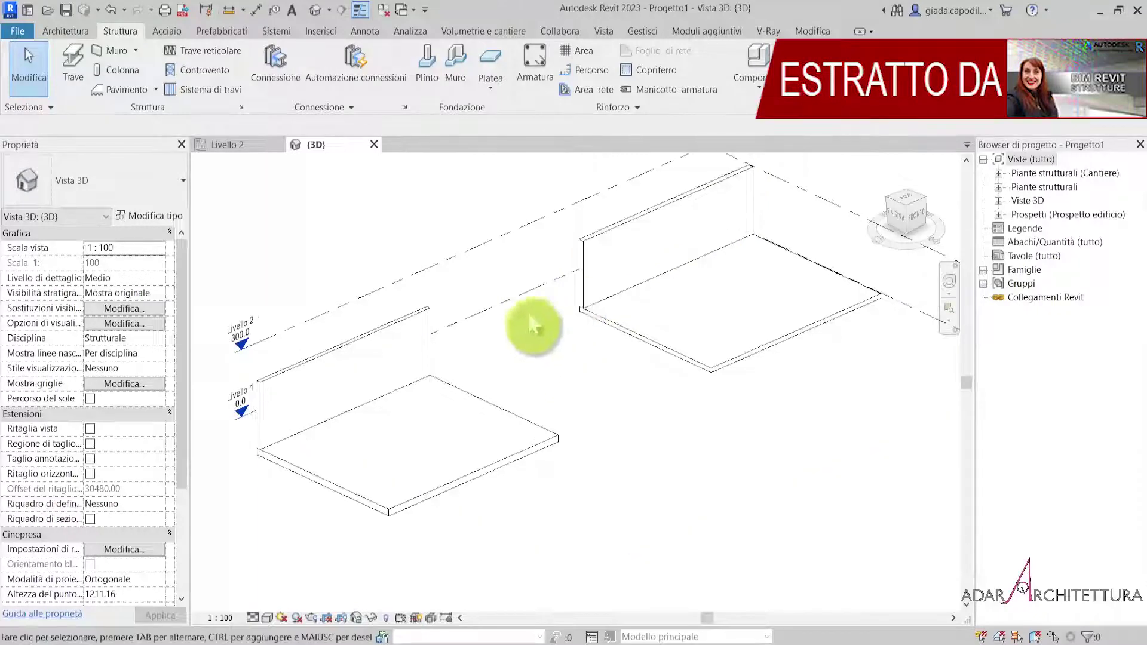
- Show the Prefabbricati tools and read the Dividi tooltip
middle_click_drag(533, 325, 545, 374)
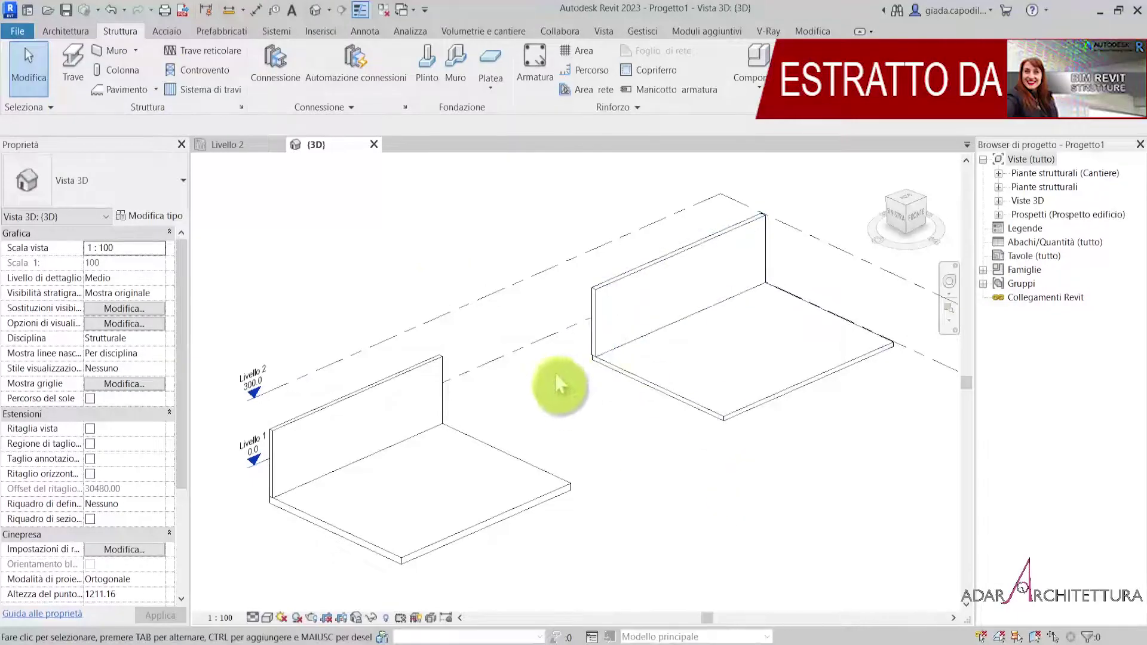
left_click(236, 33)
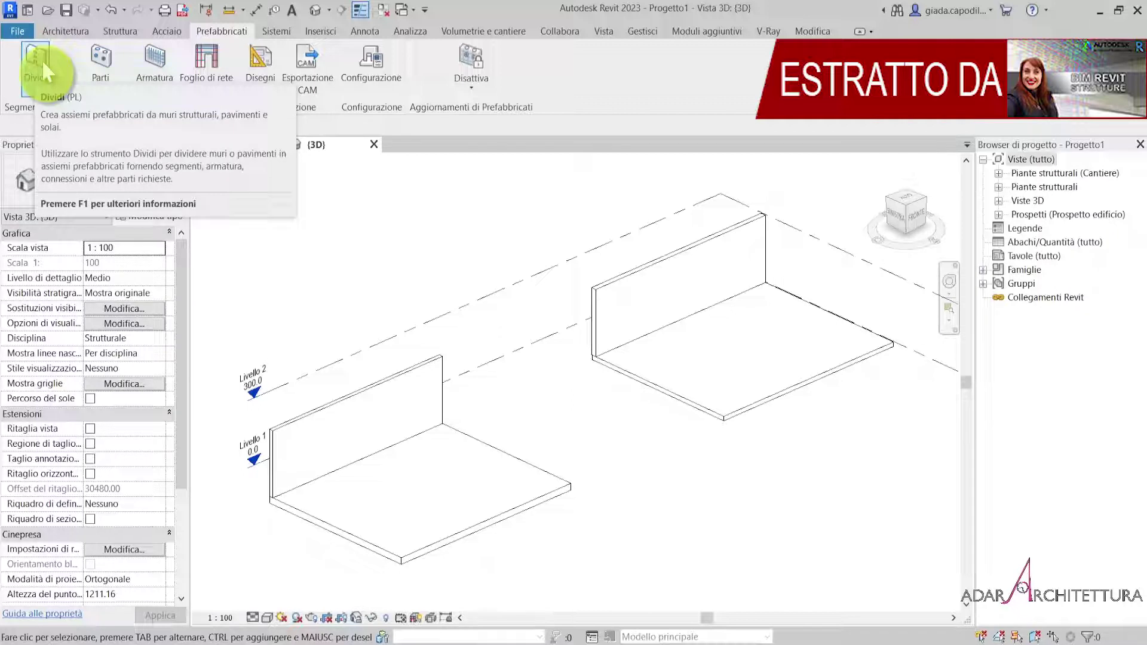
left_click(44, 66)
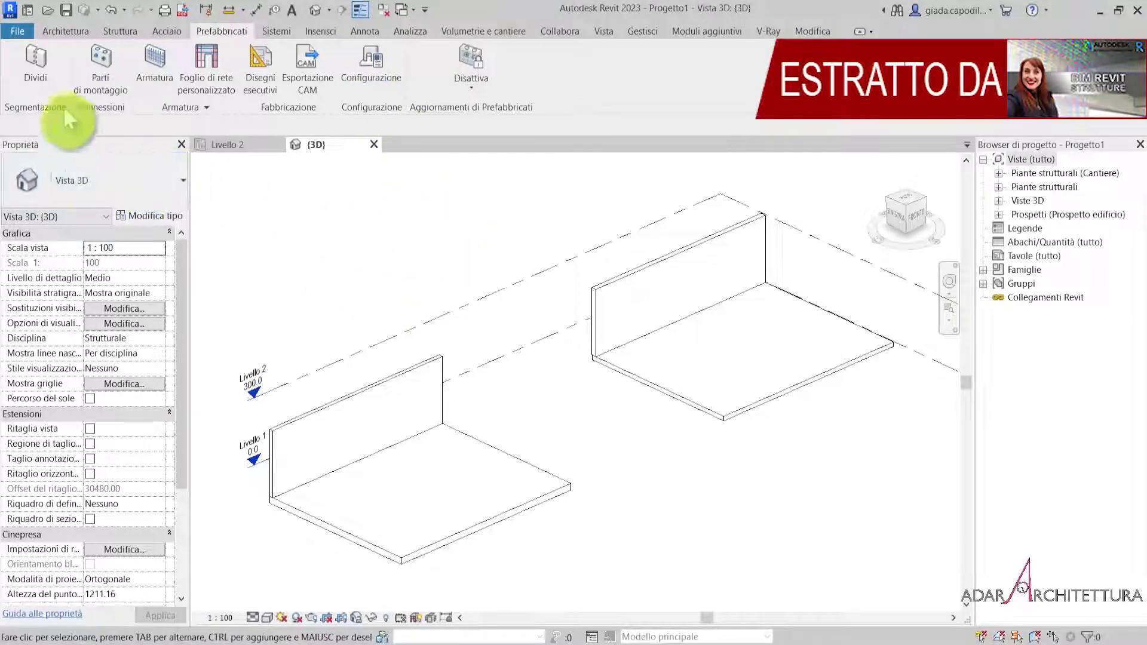
- Start Prefabbricati Dividi and wait for family synchronisation to finish
left_click(32, 59)
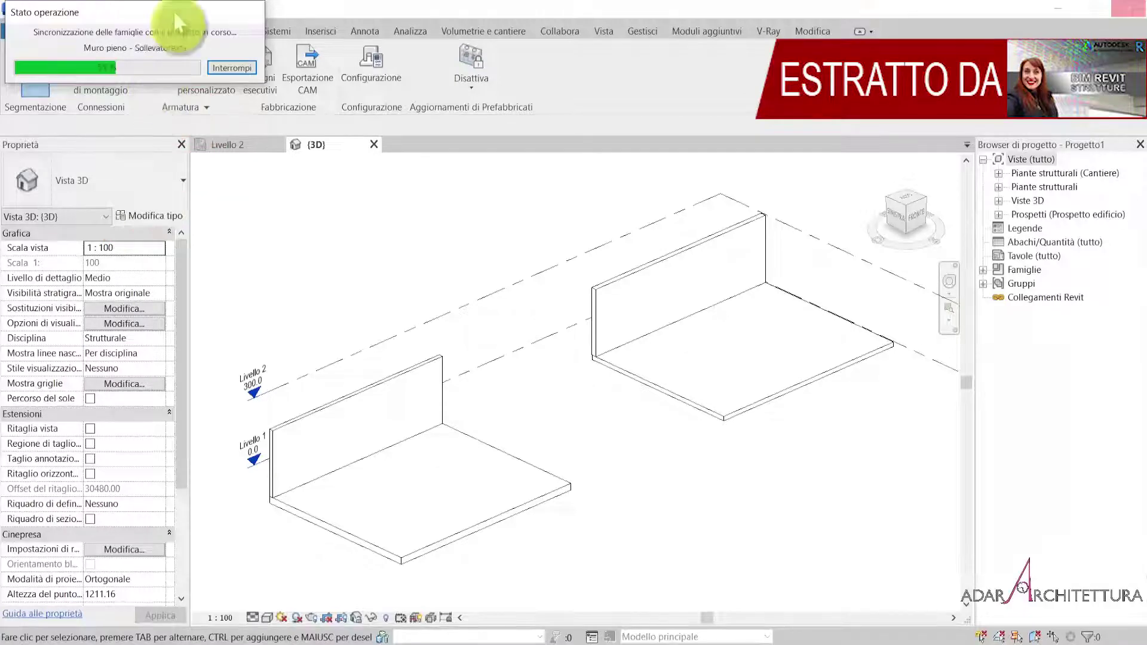
left_click_drag(179, 23, 410, 230)
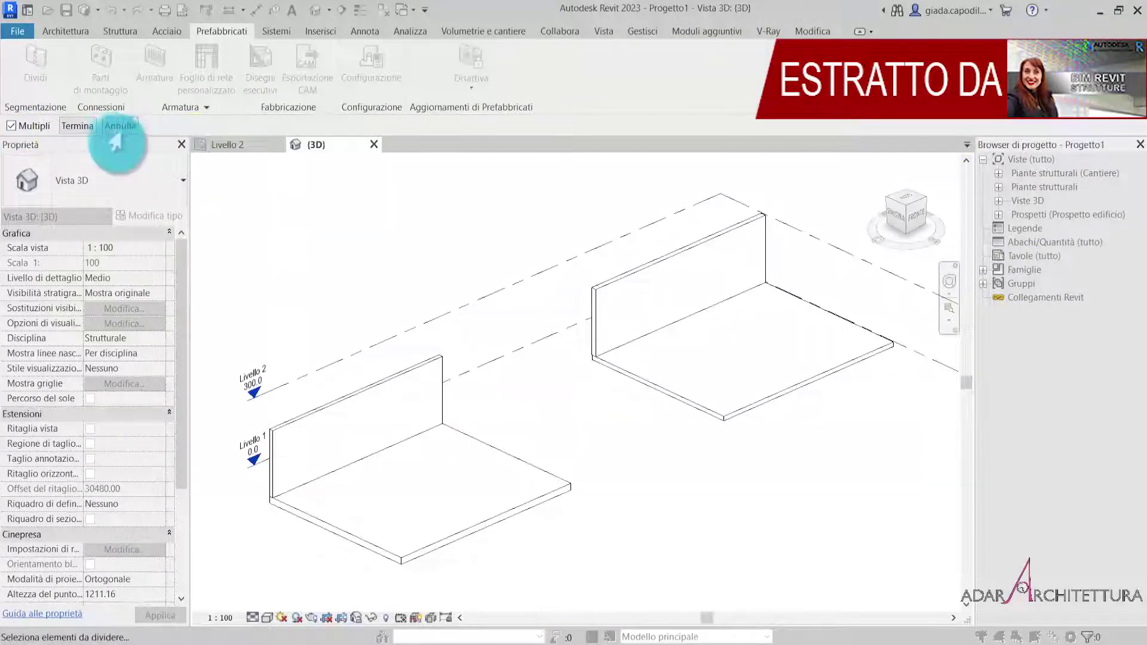
- Pick the left wall and its floor slab for splitting, then Termina the selection
left_click(36, 142)
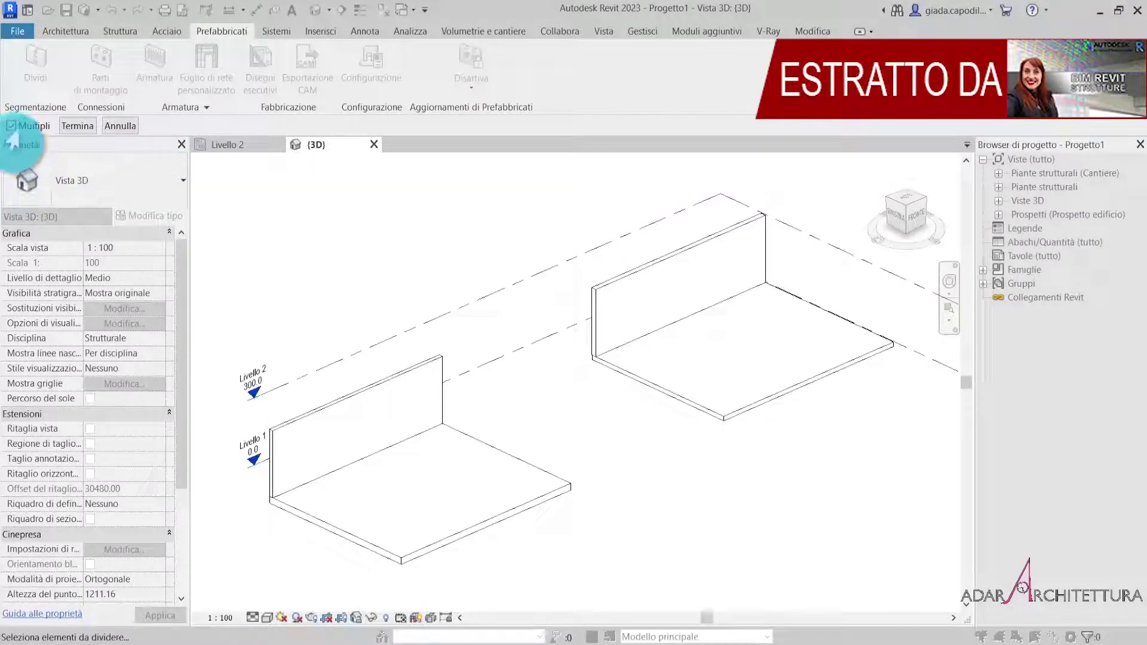
left_click(418, 362)
left_click(489, 435)
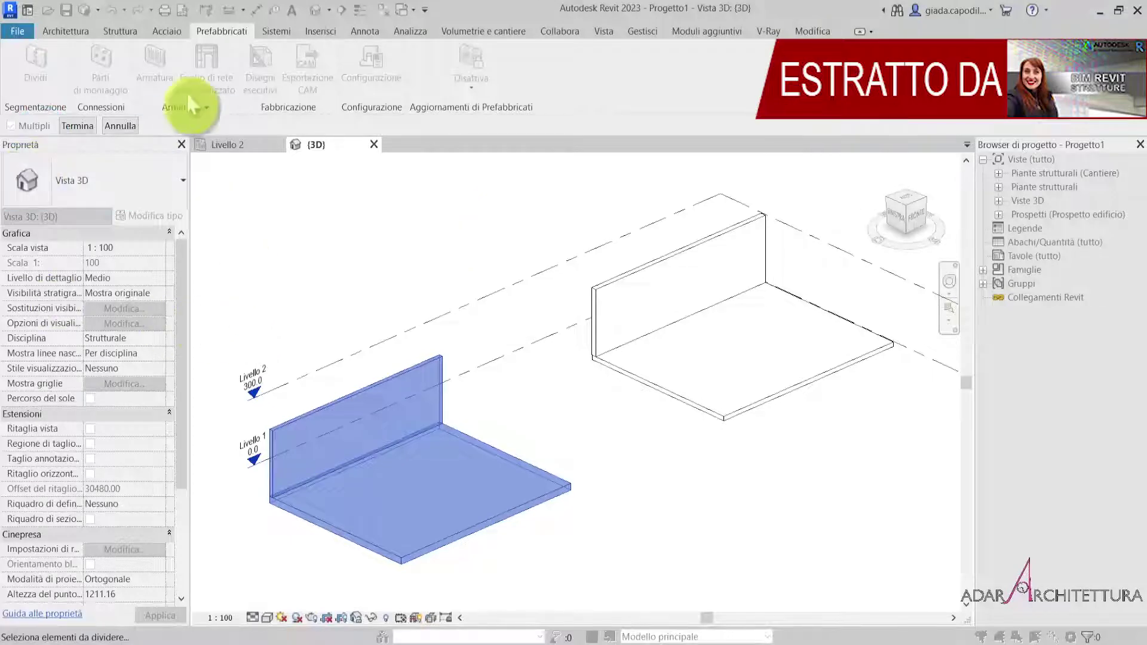
left_click(77, 125)
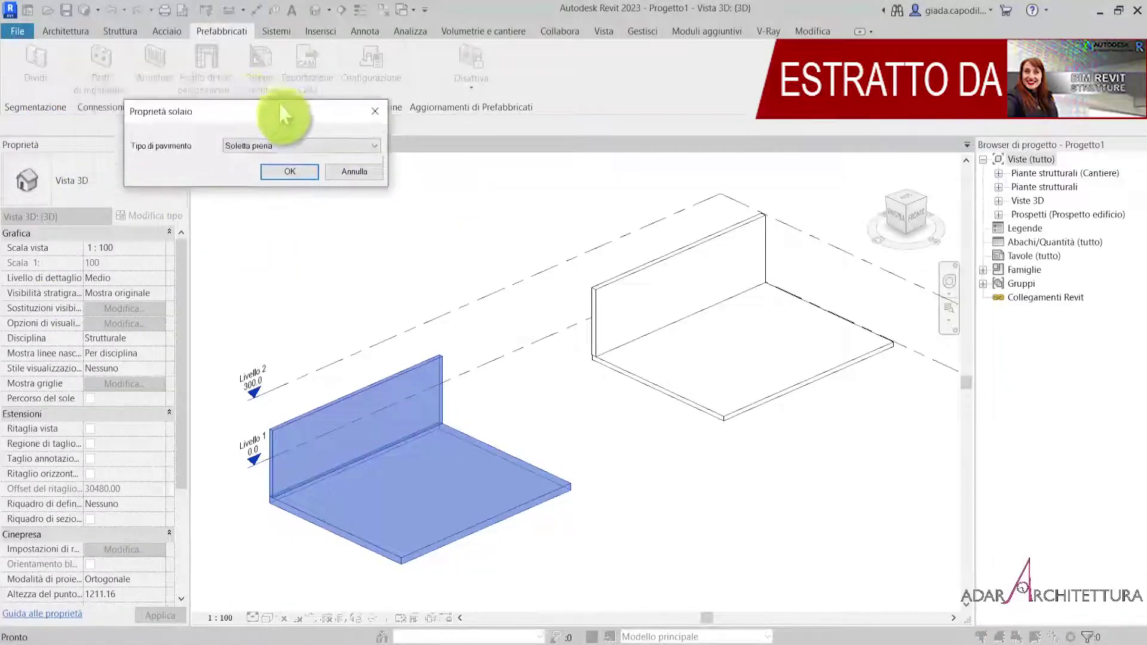
- Keep Tipo di pavimento as Soletta piena in Proprietà solaio and confirm the split
left_click_drag(239, 96, 418, 249)
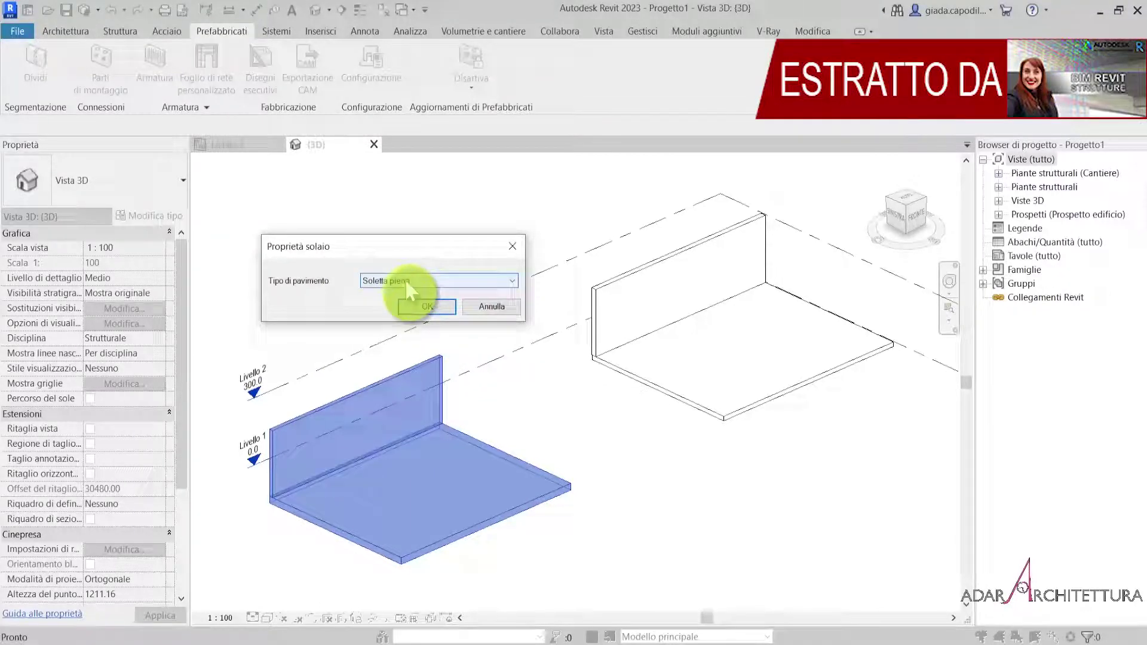
left_click(445, 281)
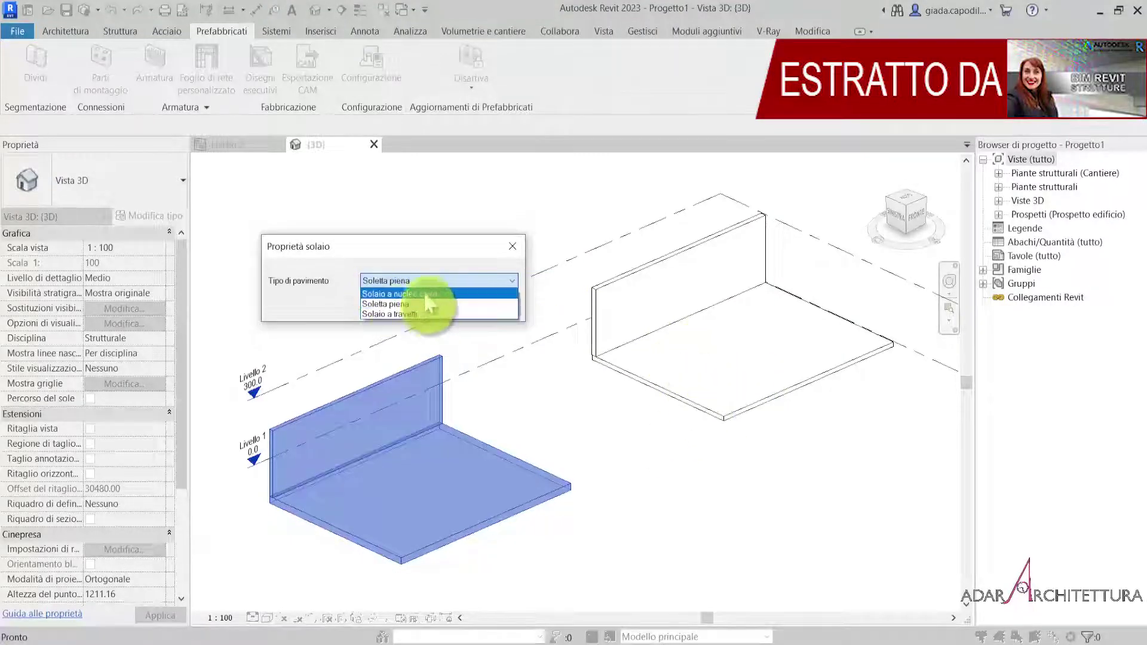
left_click(423, 275)
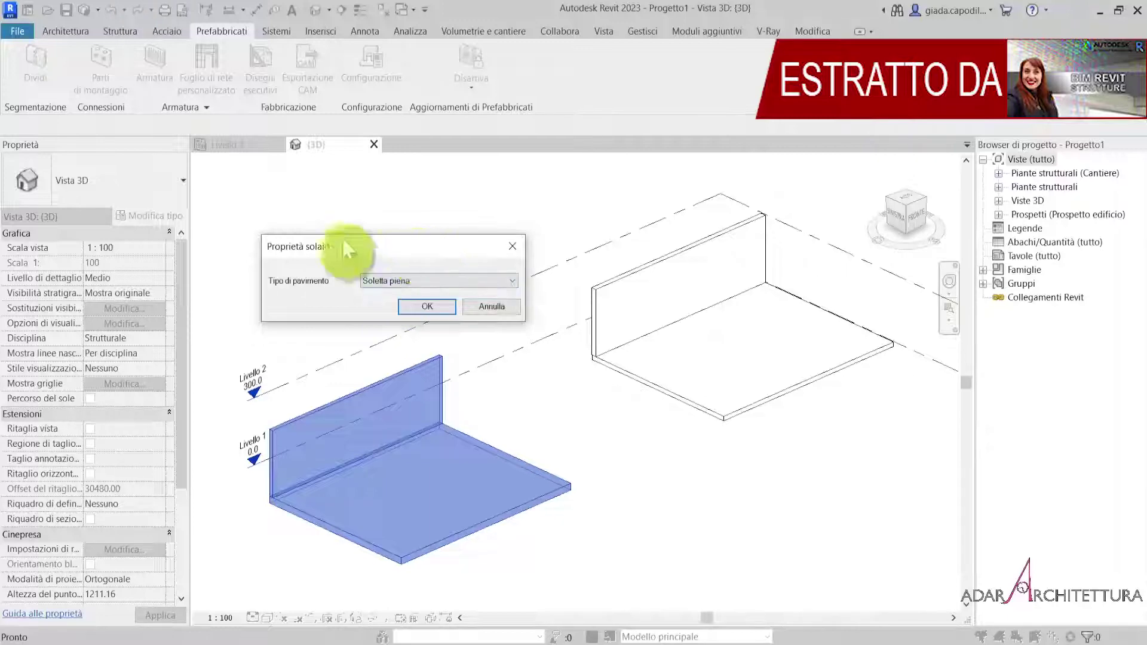
left_click(433, 305)
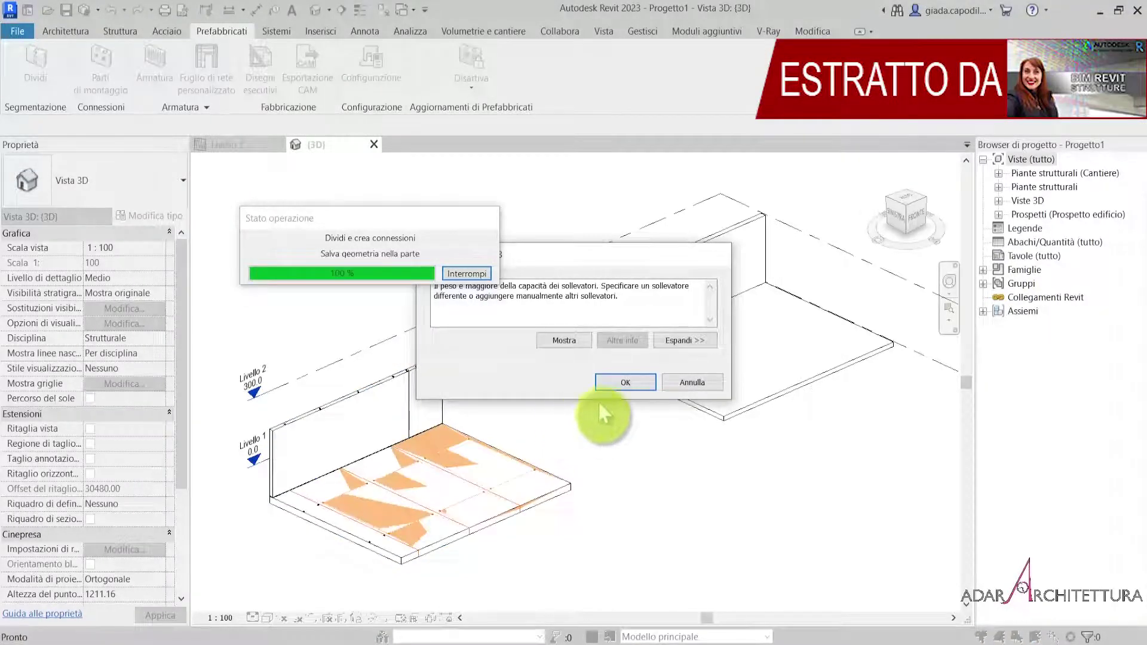
- Read the lifter-capacity warning after splitting and dismiss it
left_click_drag(589, 266, 628, 306)
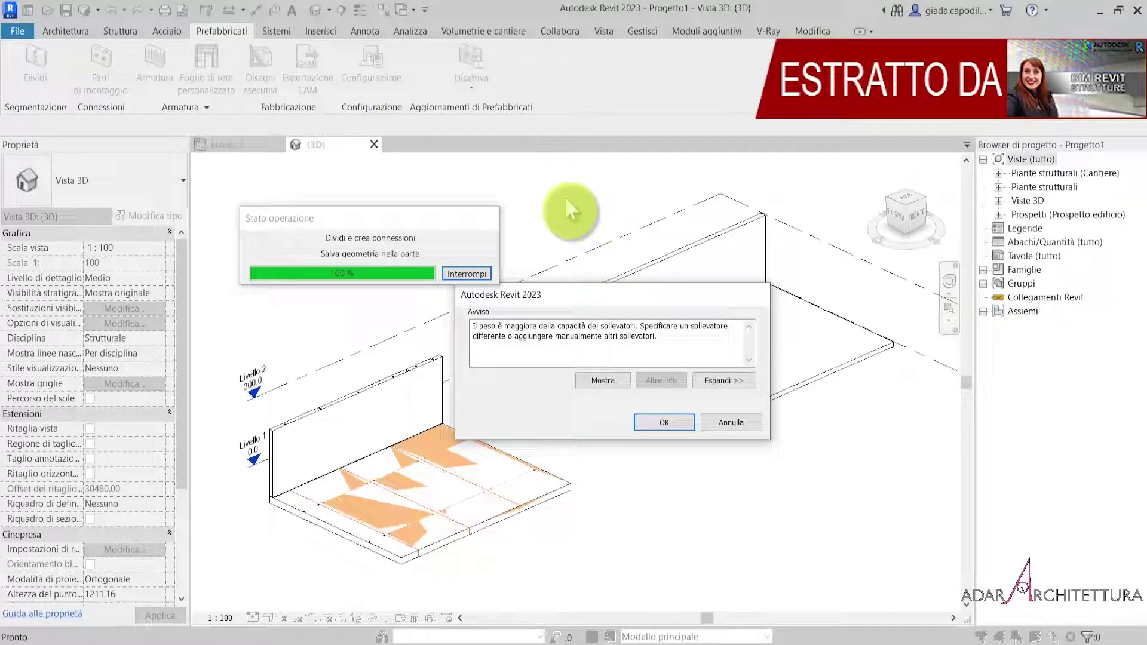
left_click(664, 425)
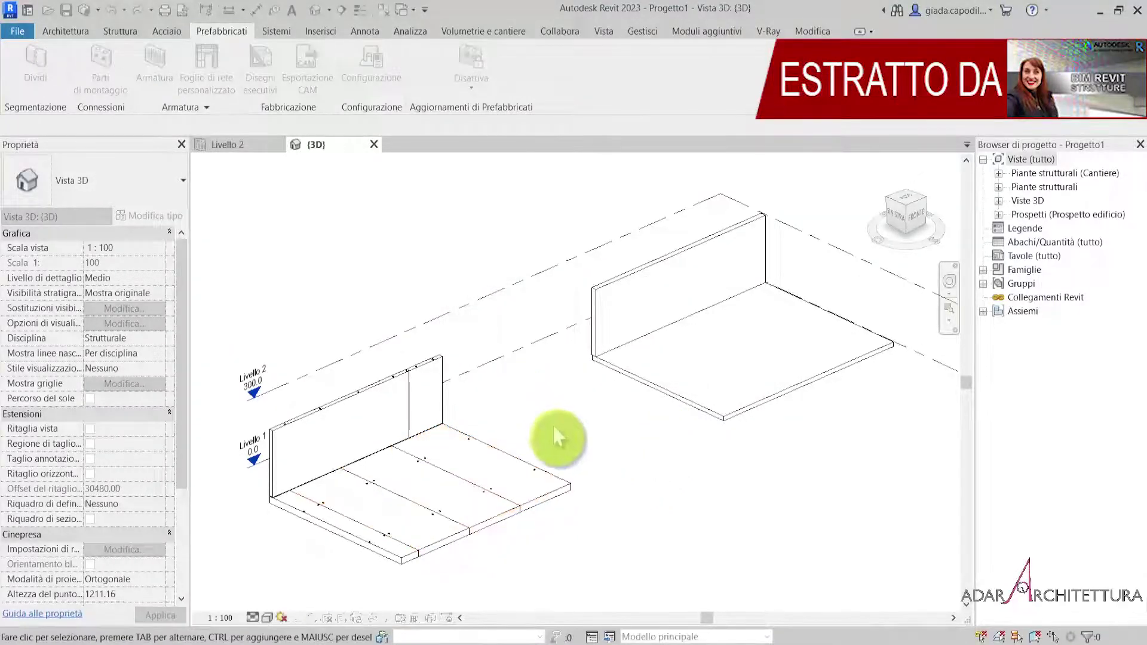
- Centre the split wall and floor in Wireframe style, skipping the save reminder
middle_click_drag(556, 433, 688, 372)
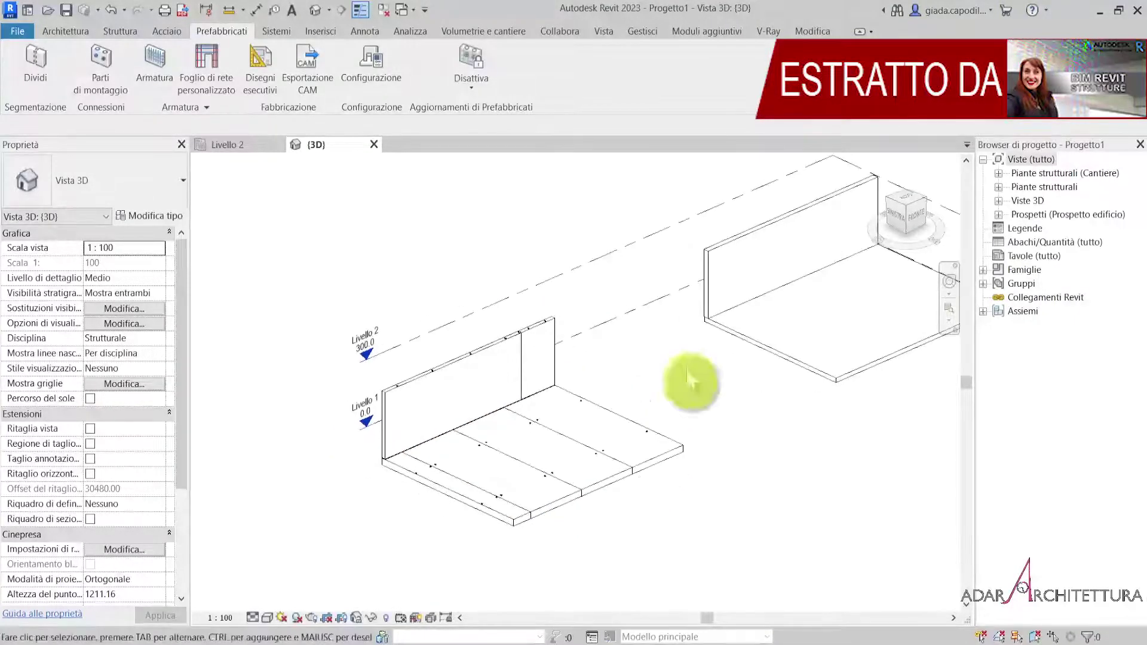
scroll(546, 474, "up", 2)
scroll(545, 422, "up", 2)
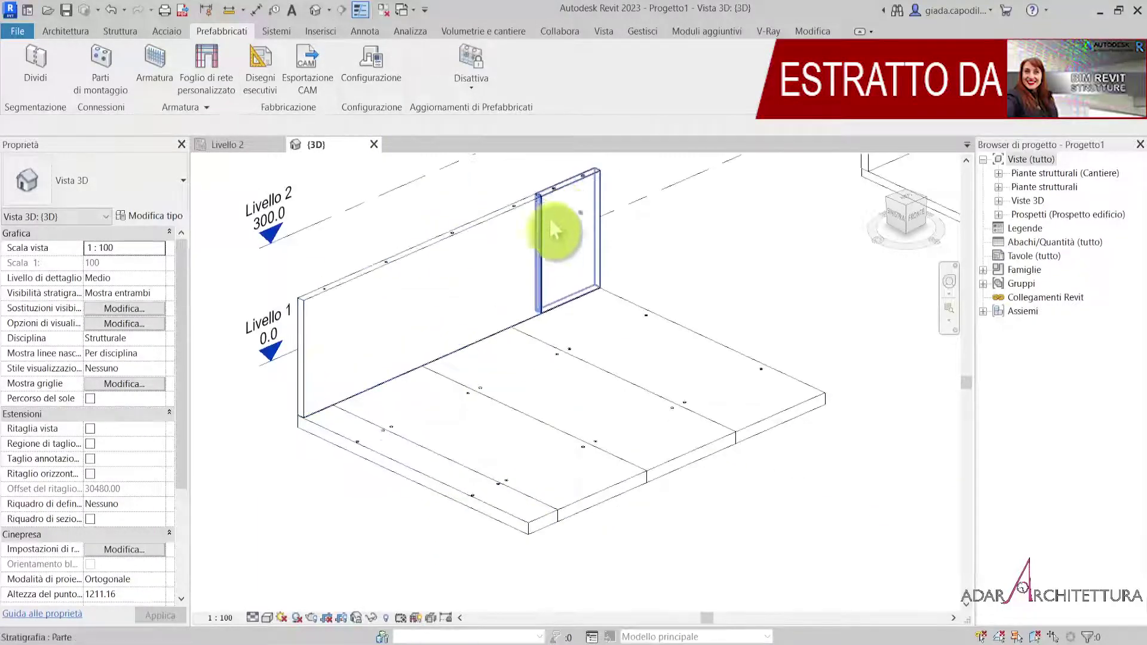
left_click(266, 618)
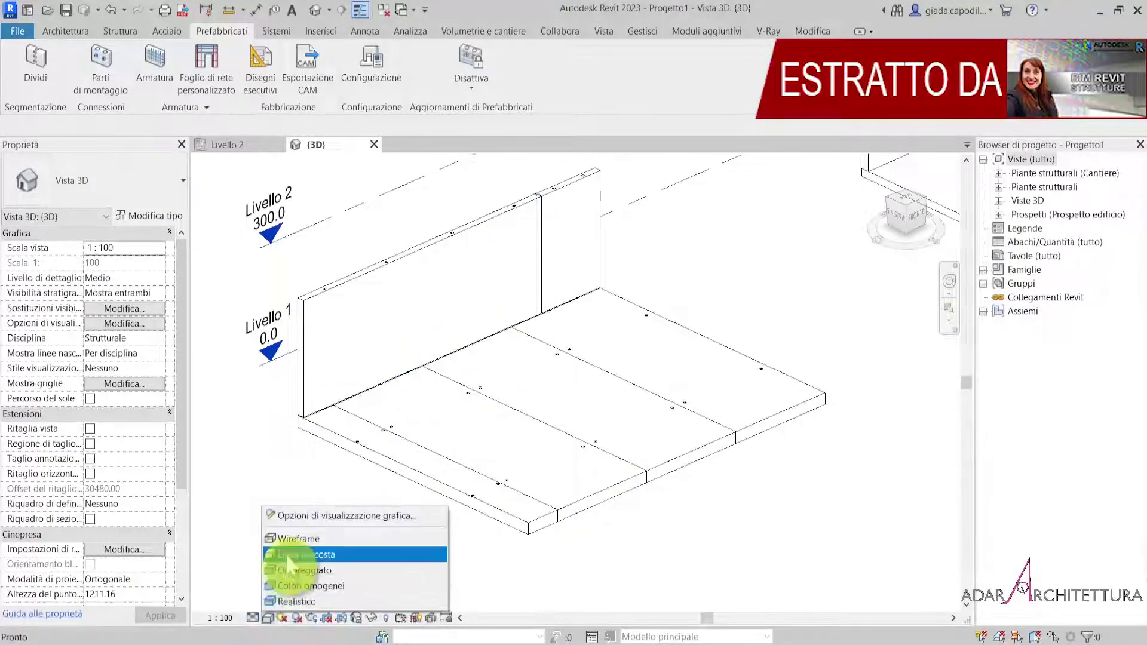
left_click(289, 555)
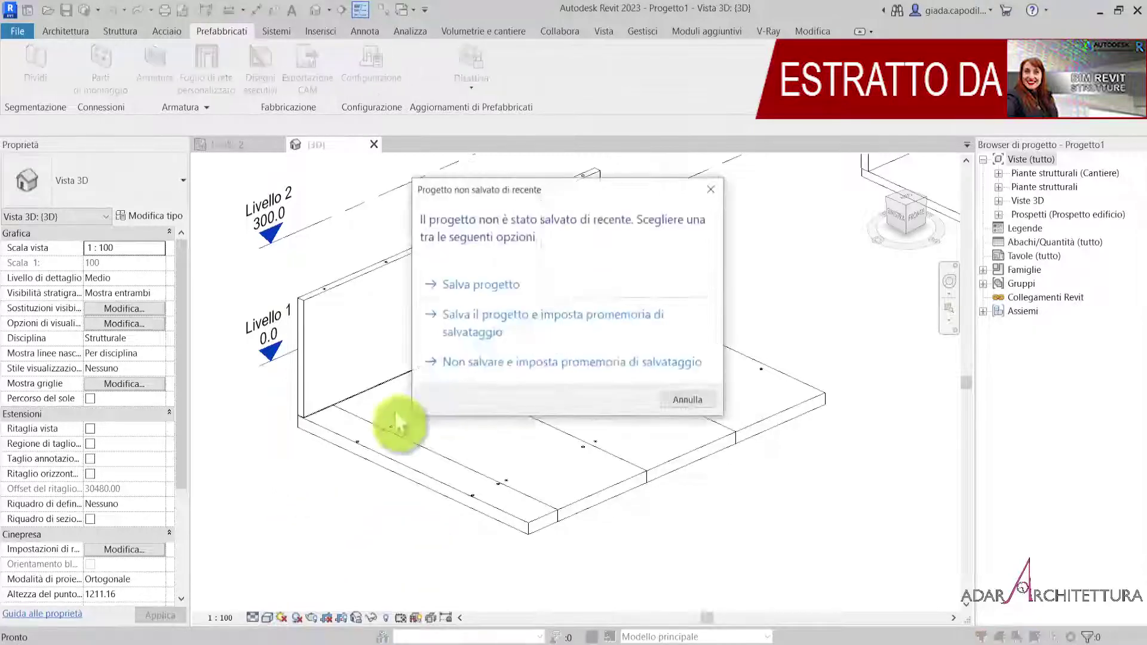
left_click(700, 411)
scroll(564, 277, "up", 2)
scroll(512, 217, "up", 3)
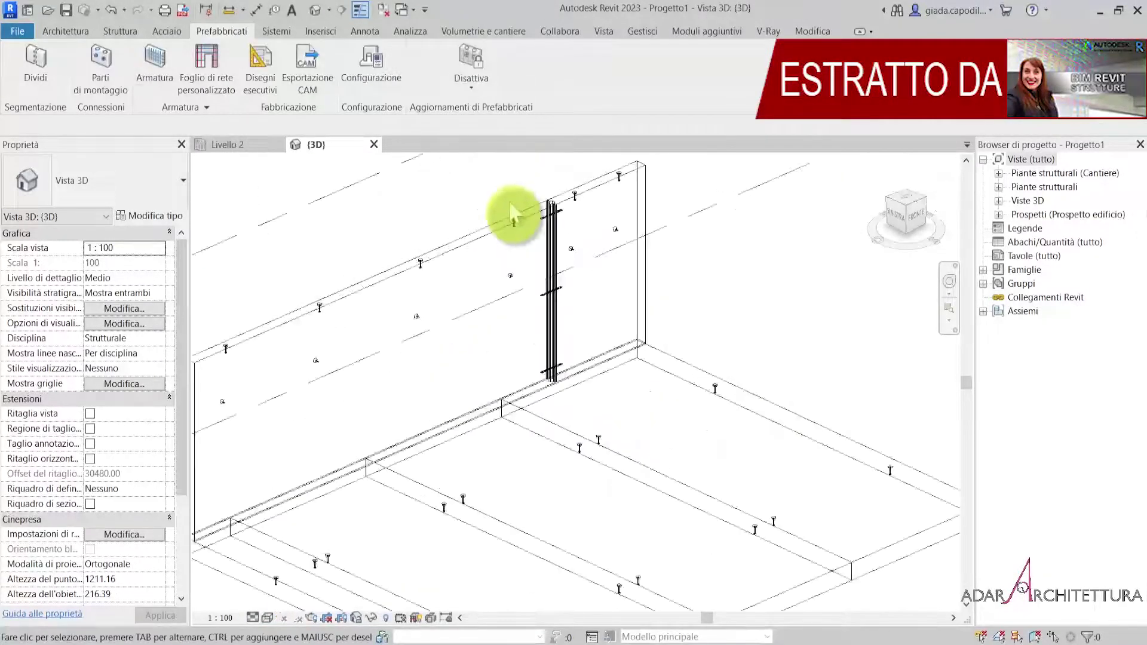
scroll(508, 209, "up", 3)
scroll(621, 239, "up", 2)
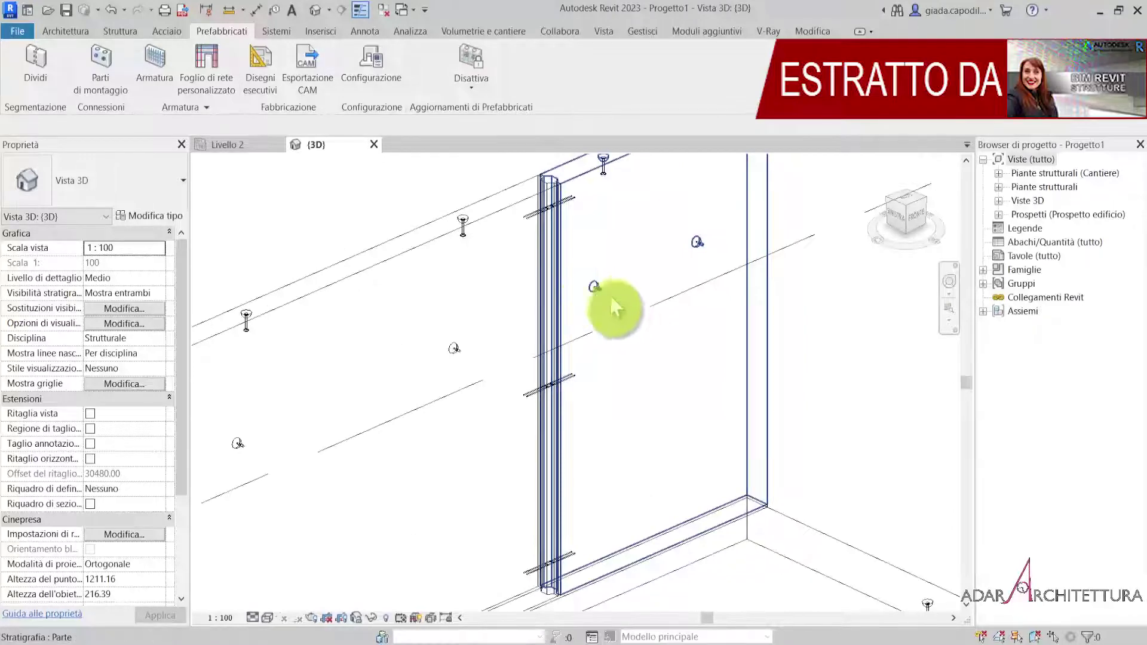
scroll(658, 418, "down", 2)
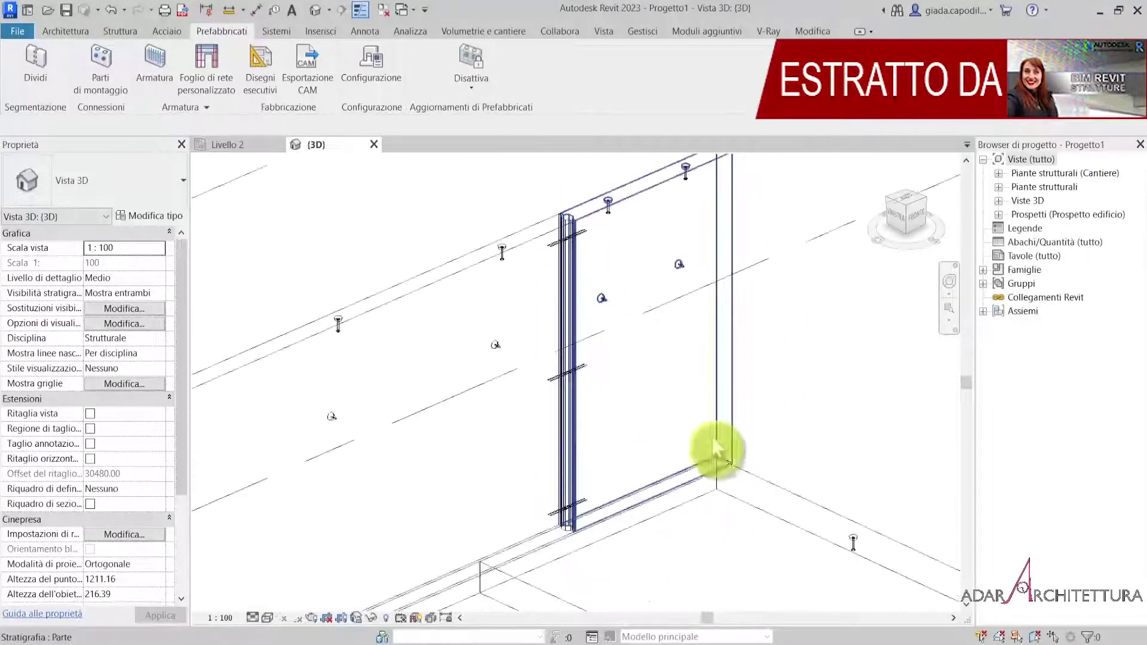
scroll(747, 490, "down", 1)
scroll(666, 215, "up", 1)
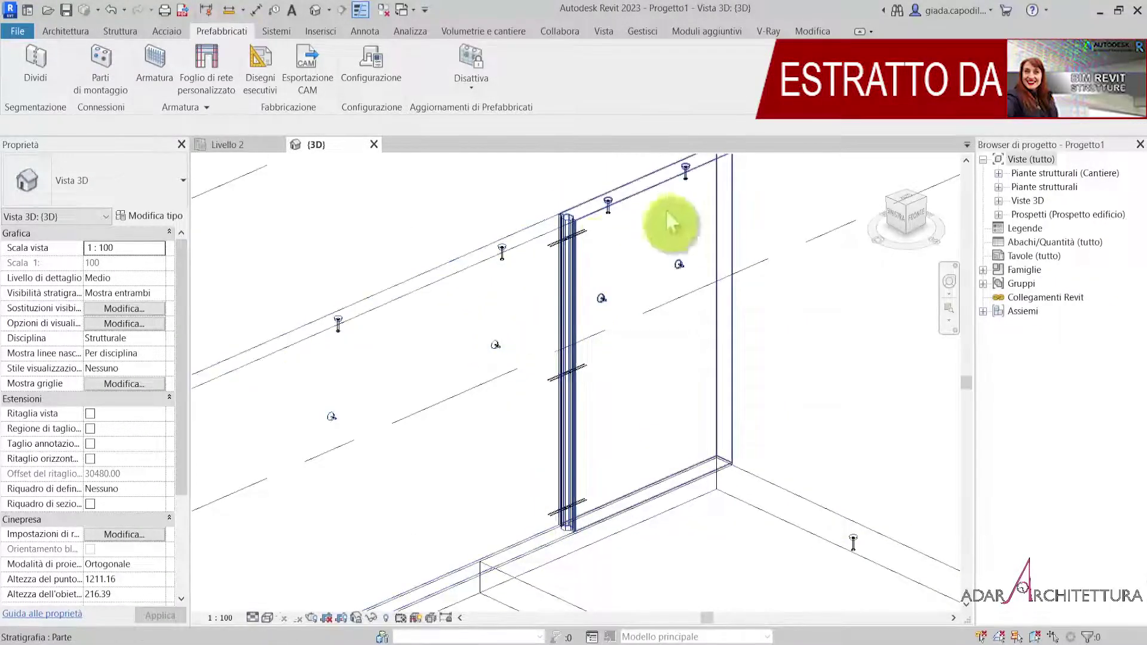
scroll(613, 245, "up", 2)
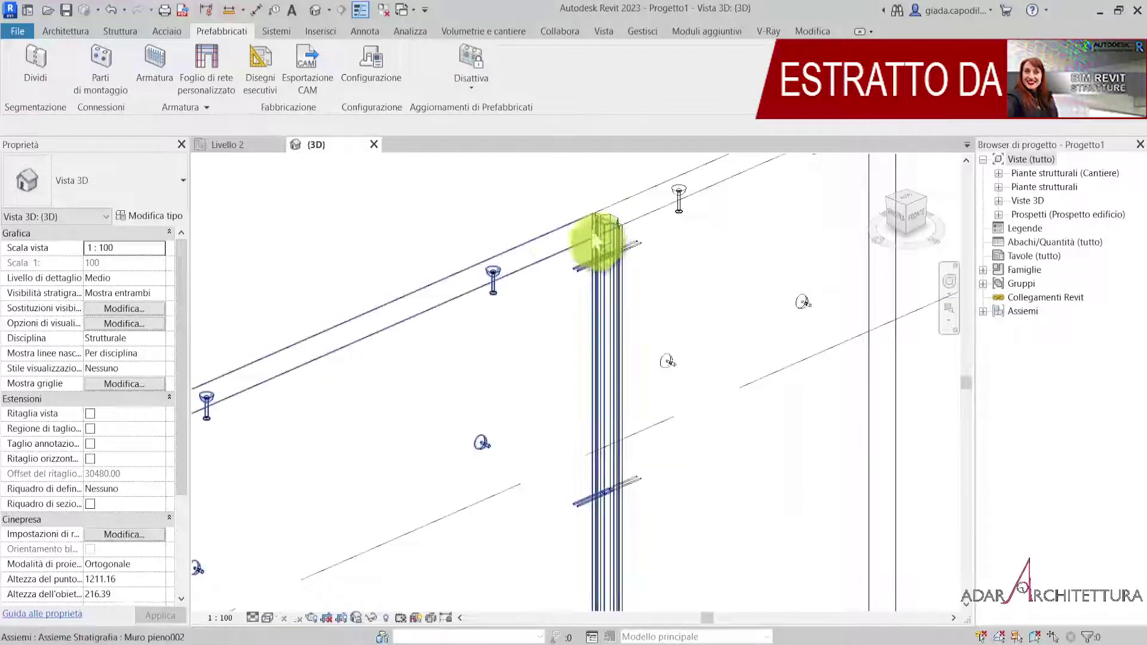
scroll(598, 248, "down", 2)
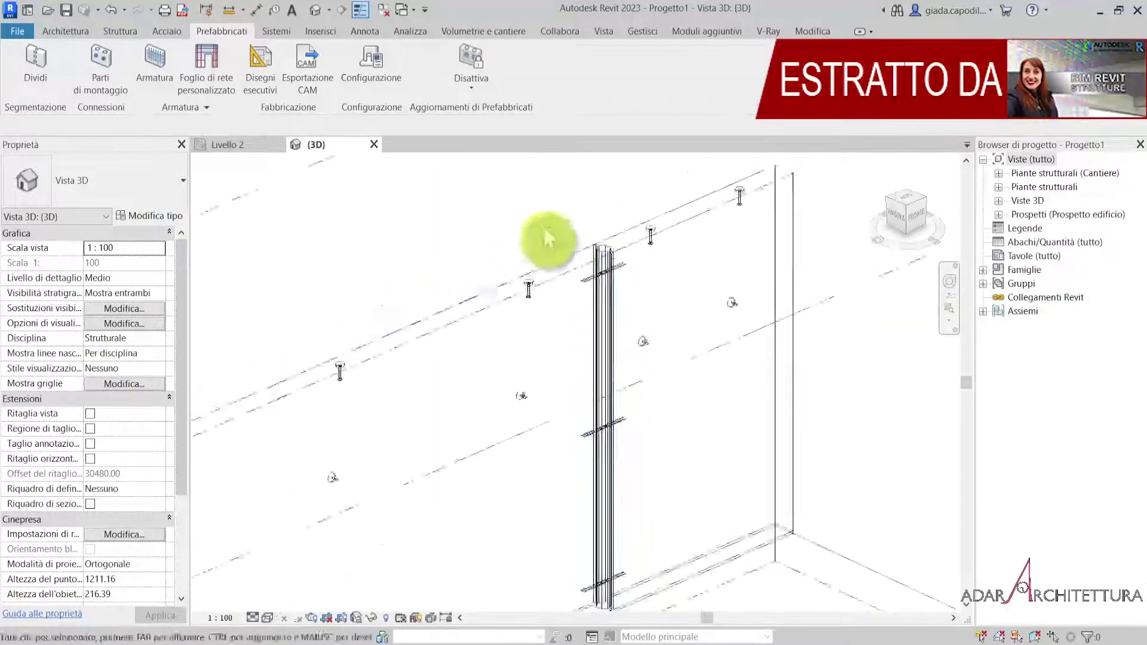
scroll(538, 257, "down", 2)
scroll(546, 272, "down", 2)
scroll(553, 266, "down", 1)
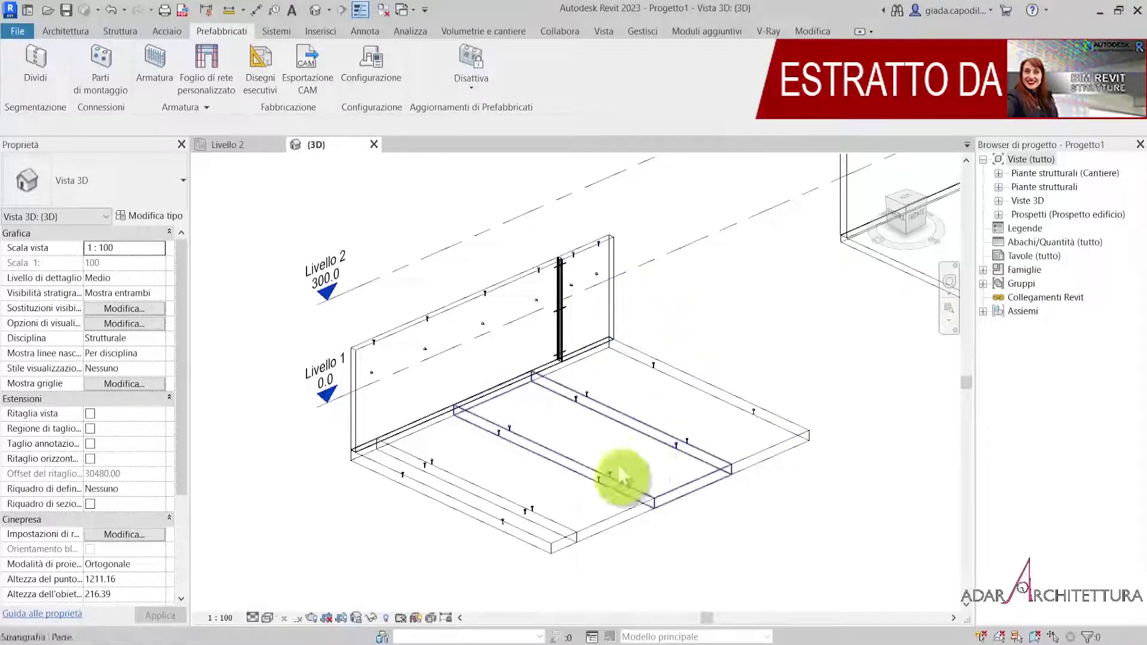
- Switch the 3D view to Linea nascosta and select one precast floor slab part
left_click(266, 617)
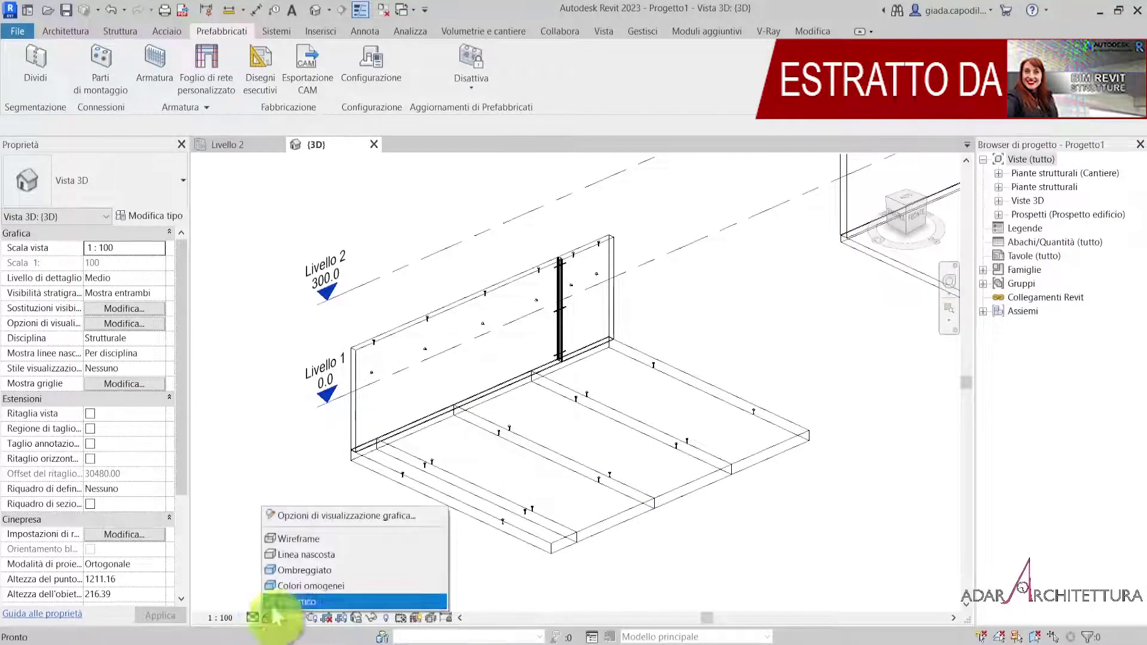
left_click(298, 581)
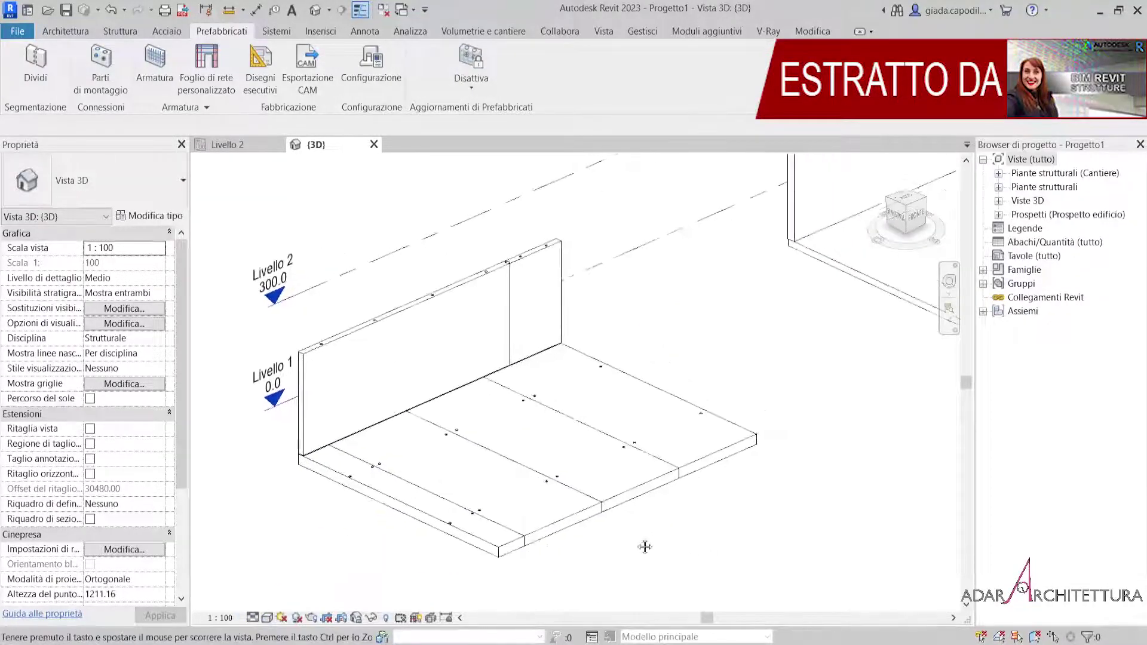
middle_click_drag(645, 543, 559, 530)
left_click(551, 526)
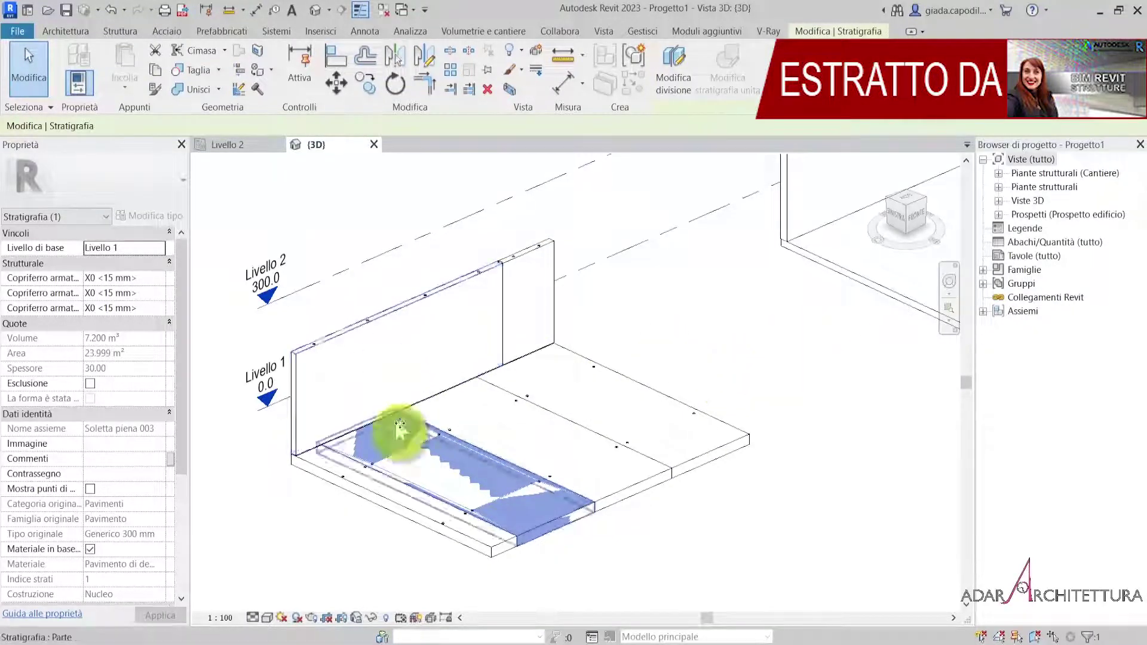
left_click(429, 359)
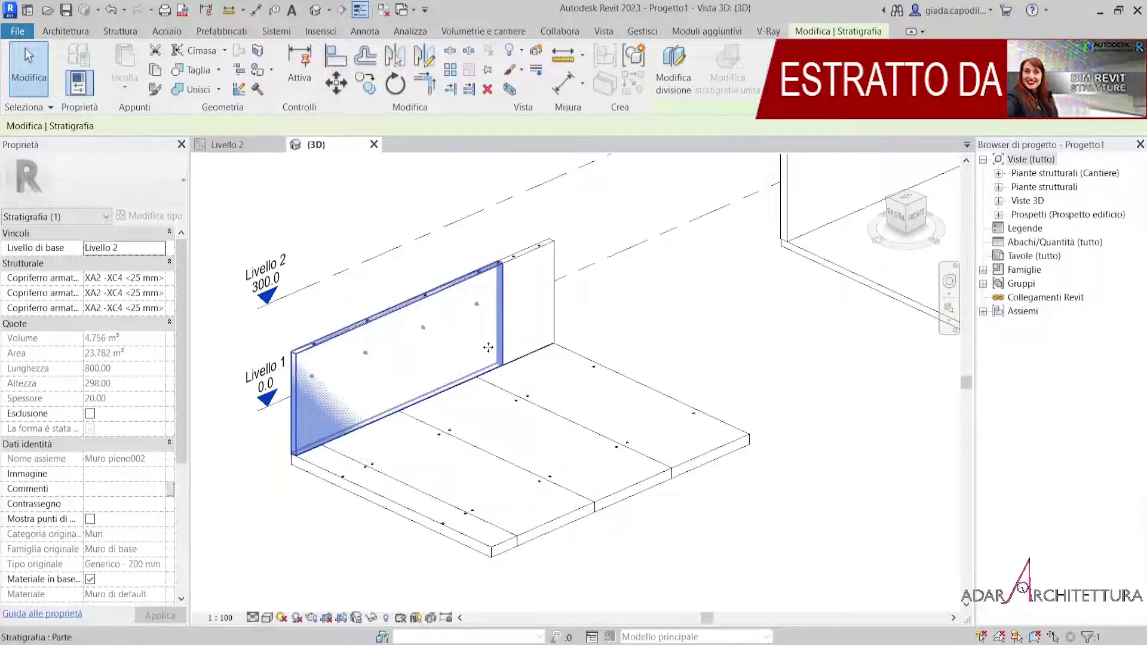
left_click(555, 326)
left_click(687, 302)
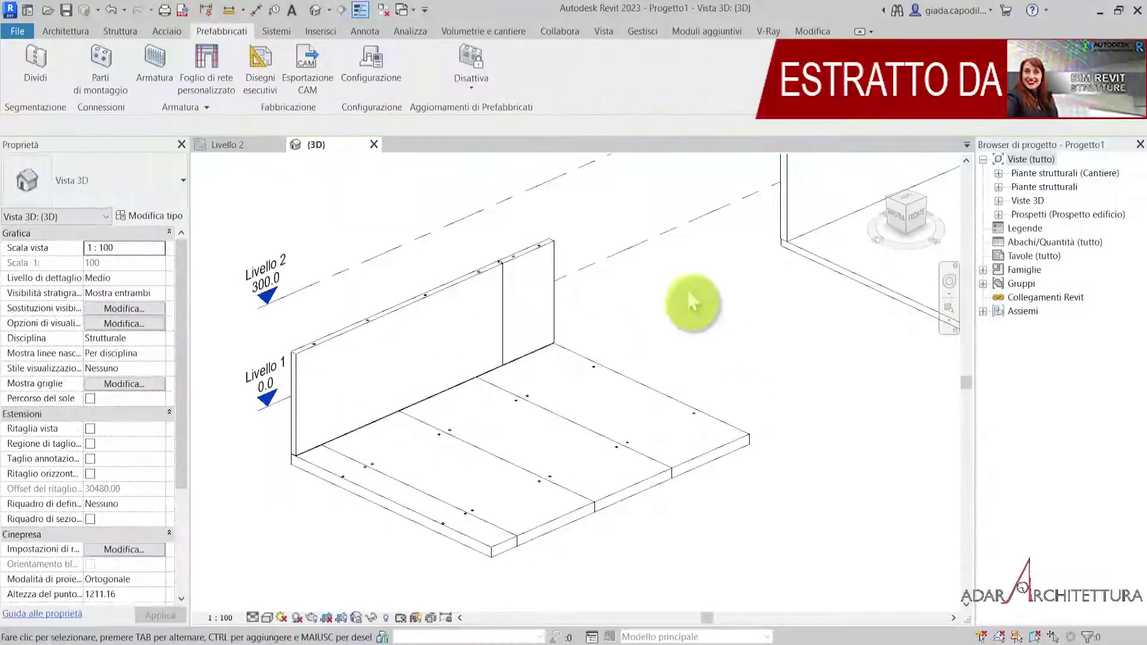
left_click(539, 523)
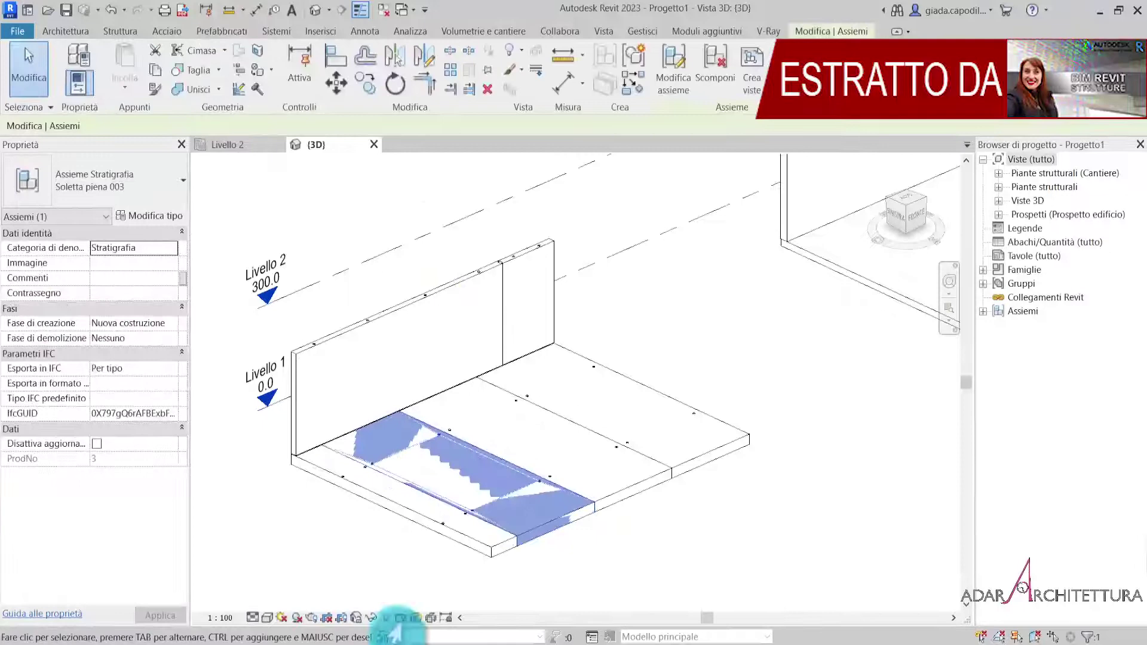
left_click(357, 619)
left_click(389, 582)
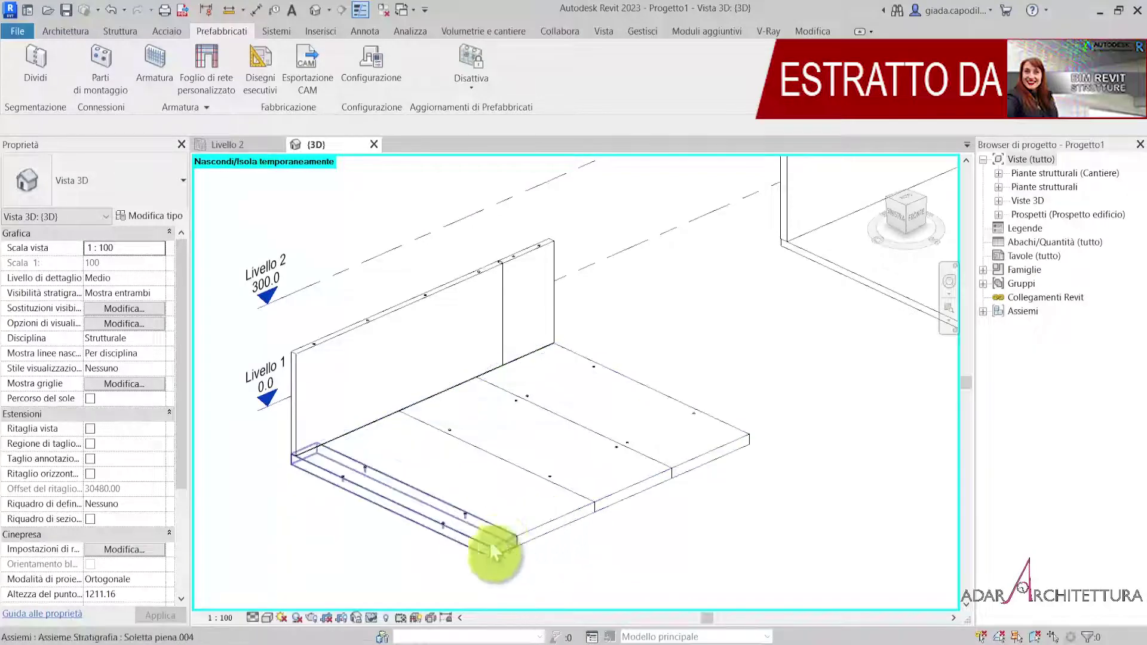
left_click(362, 620)
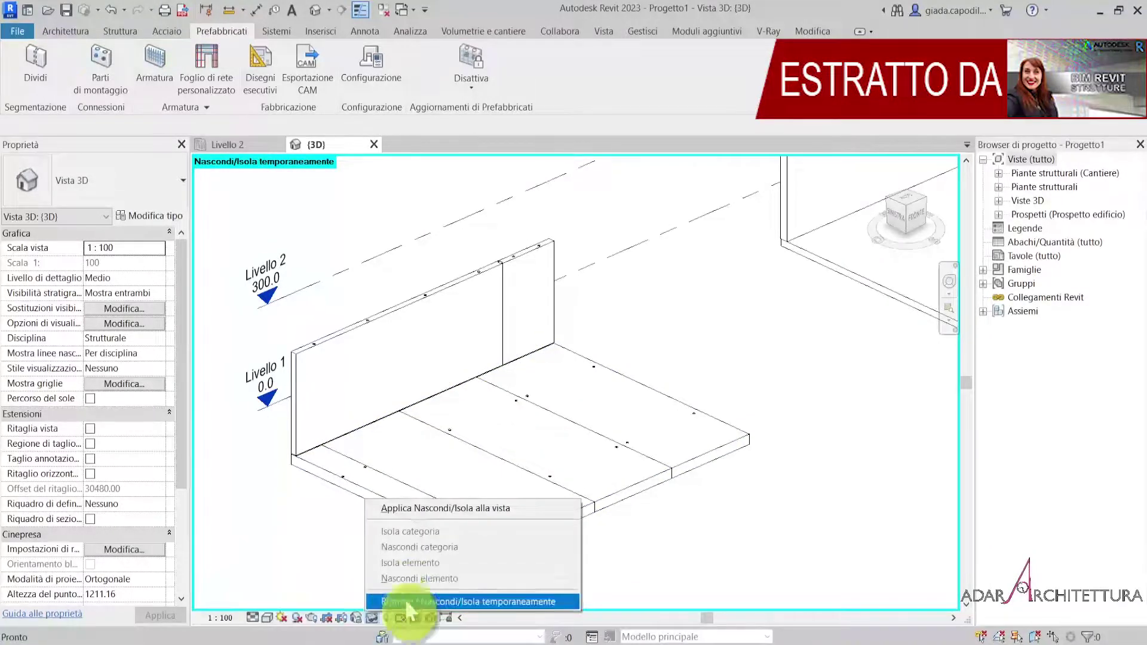
left_click(392, 597)
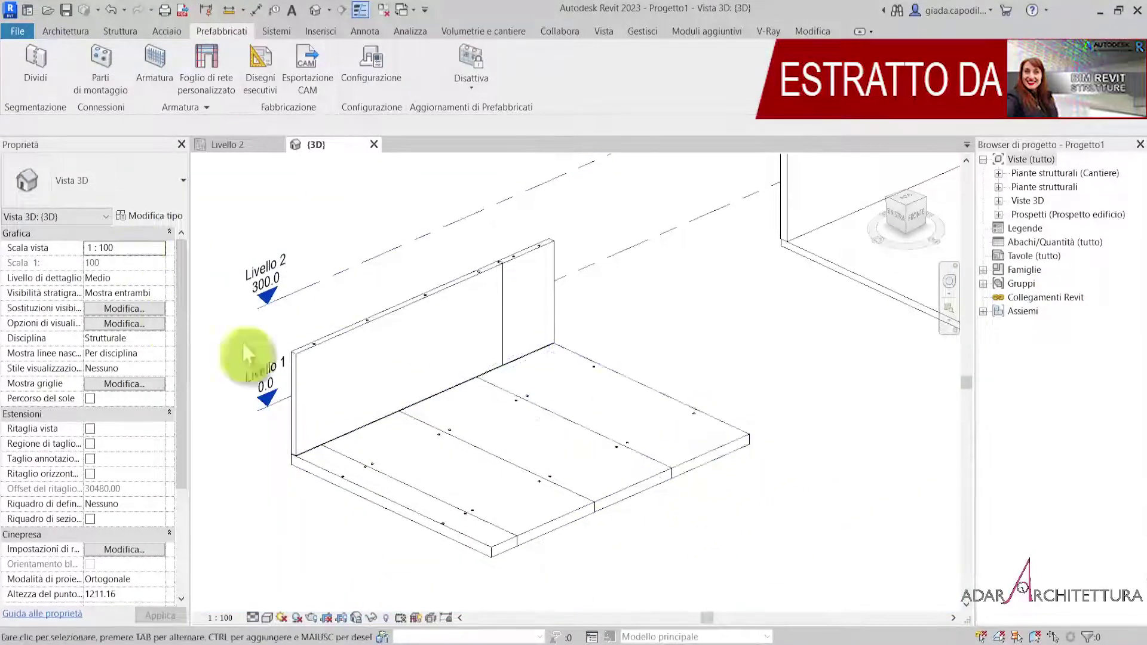
left_click(619, 486)
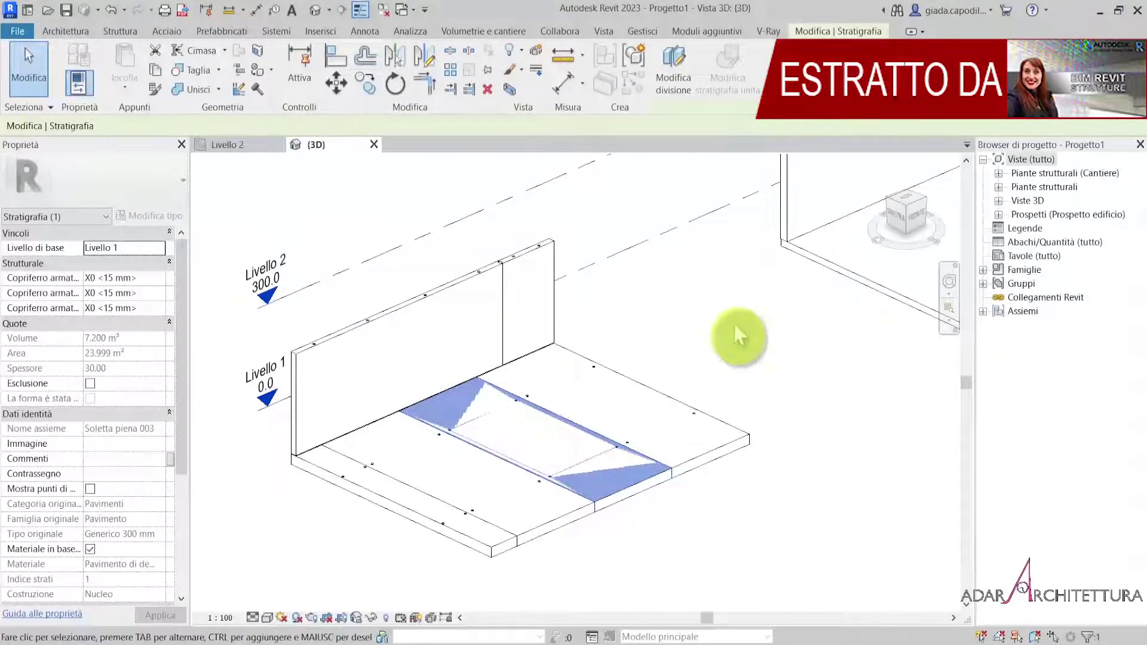
left_click(346, 248)
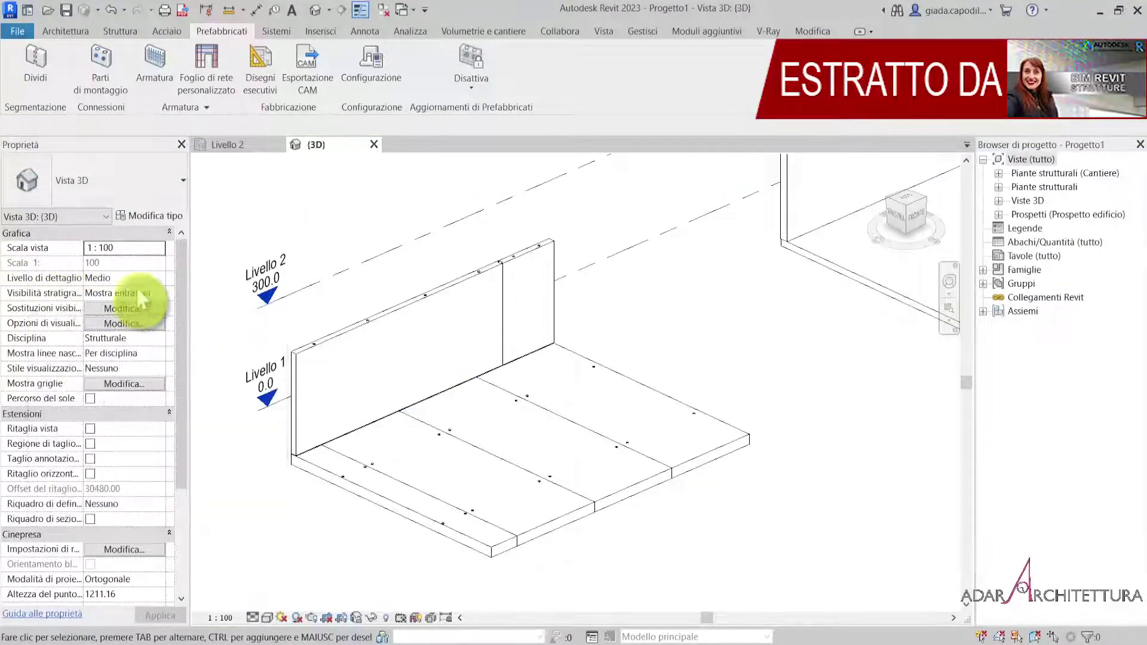
- Set Visibilità stratigrafia to Mostra originale, then to Mostra stratigrafia
left_click(155, 292)
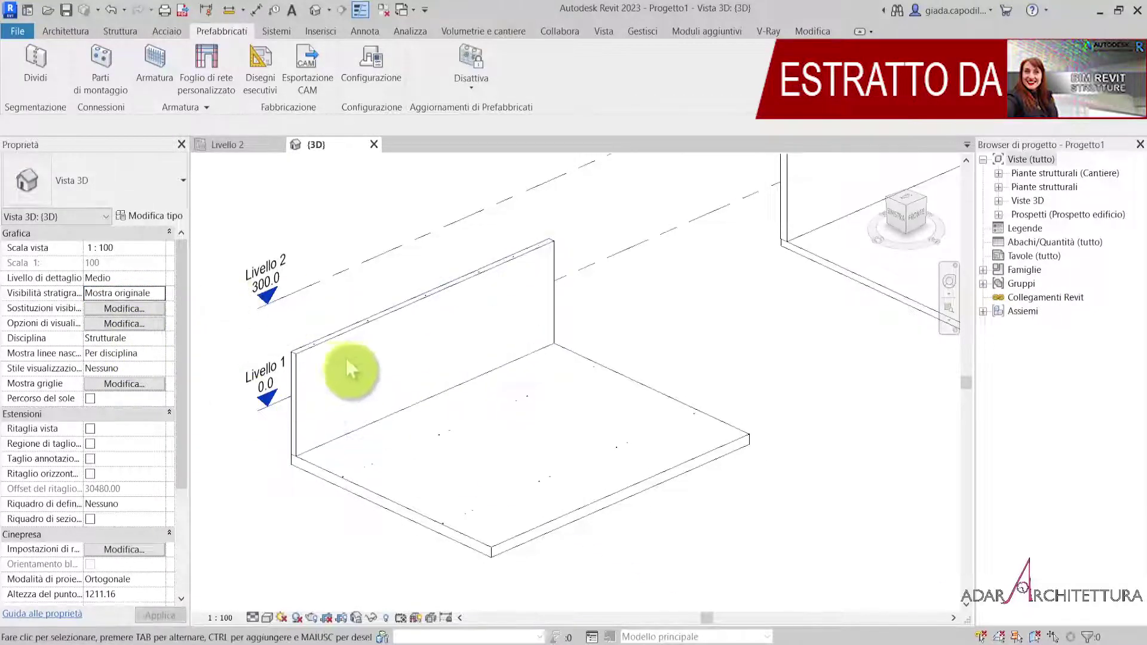
left_click(162, 293)
left_click(148, 308)
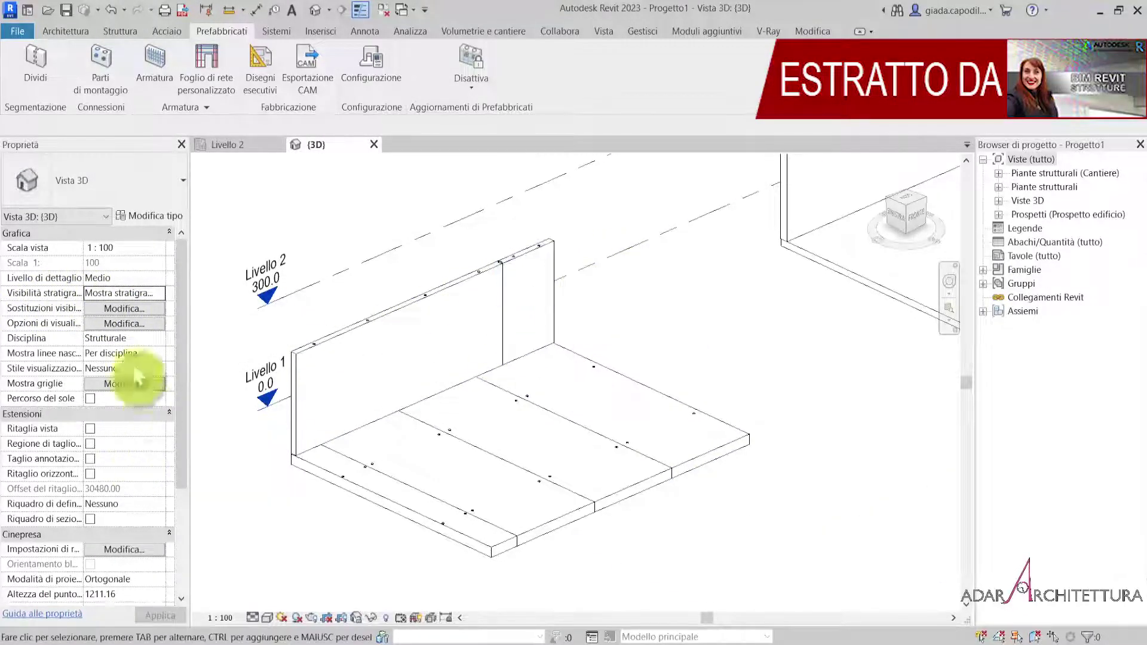
left_click(556, 545)
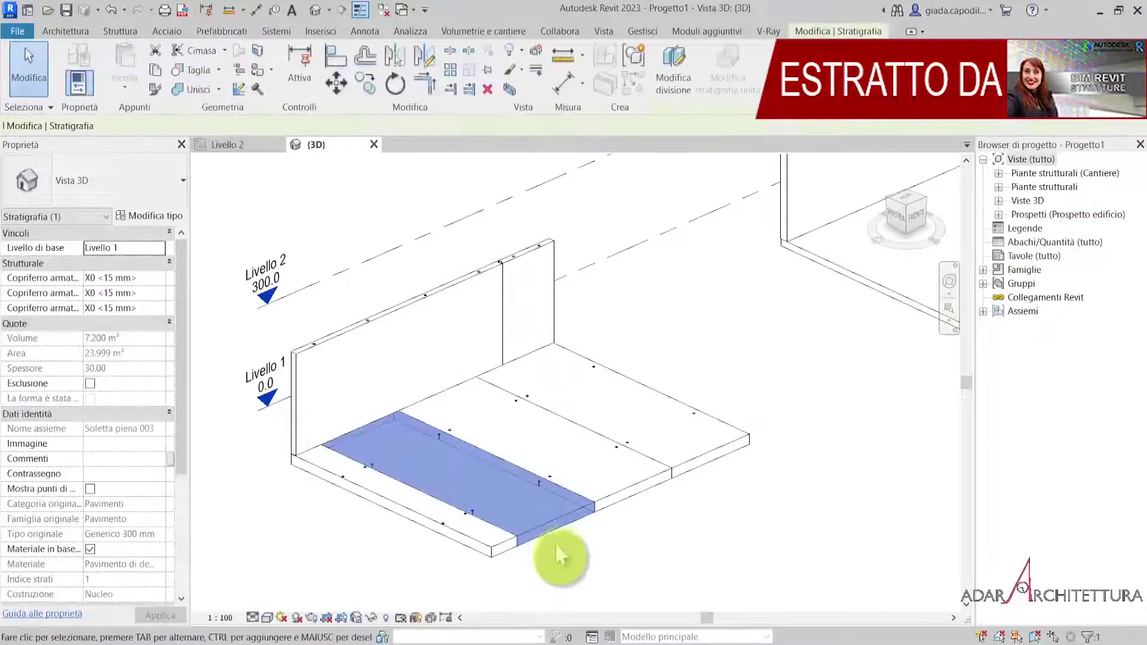
left_click(371, 618)
left_click(418, 578)
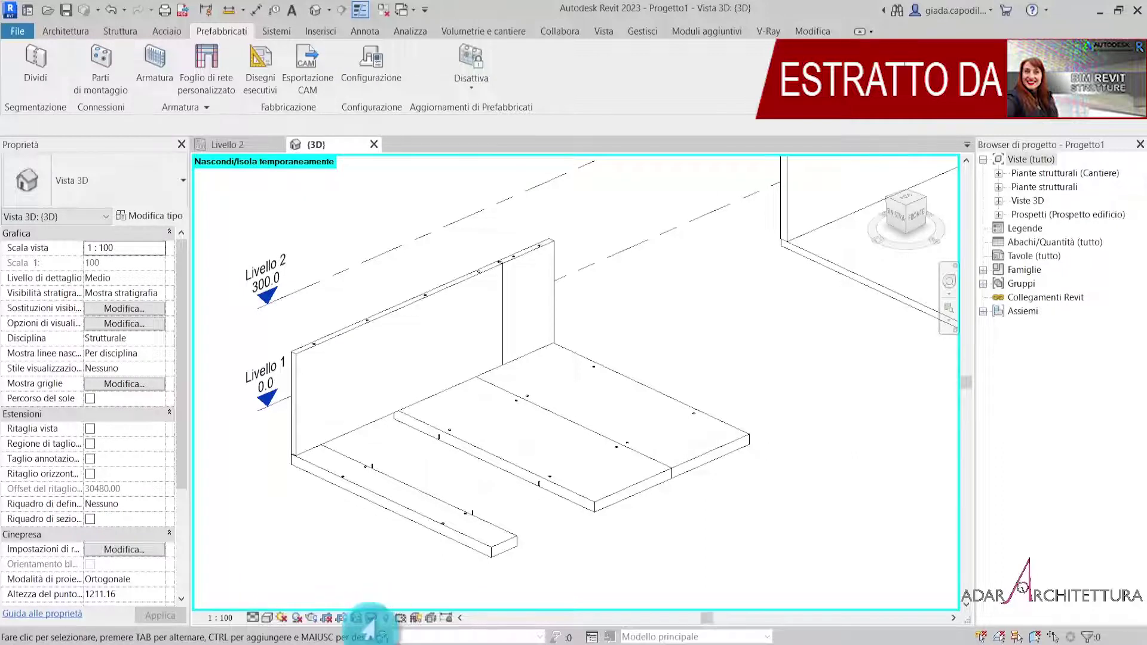
left_click(370, 617)
left_click(382, 603)
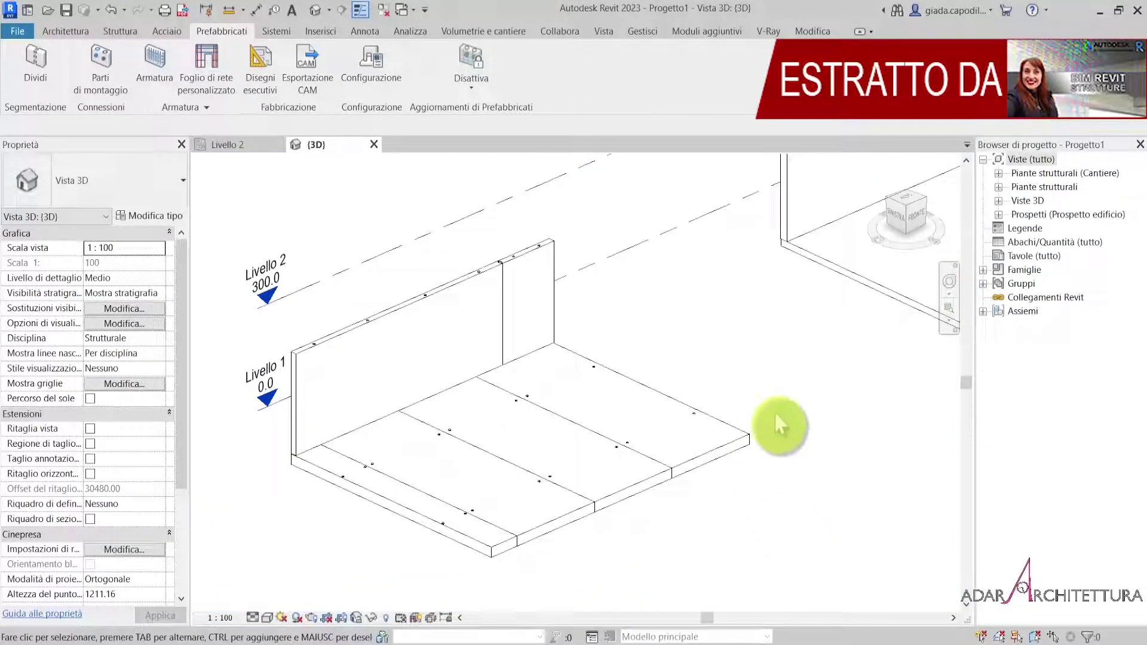
scroll(533, 468, "down", 2)
mouse_move(806, 430)
middle_mouse_down()
mouse_move(693, 455)
mouse_move(724, 436)
middle_mouse_up()
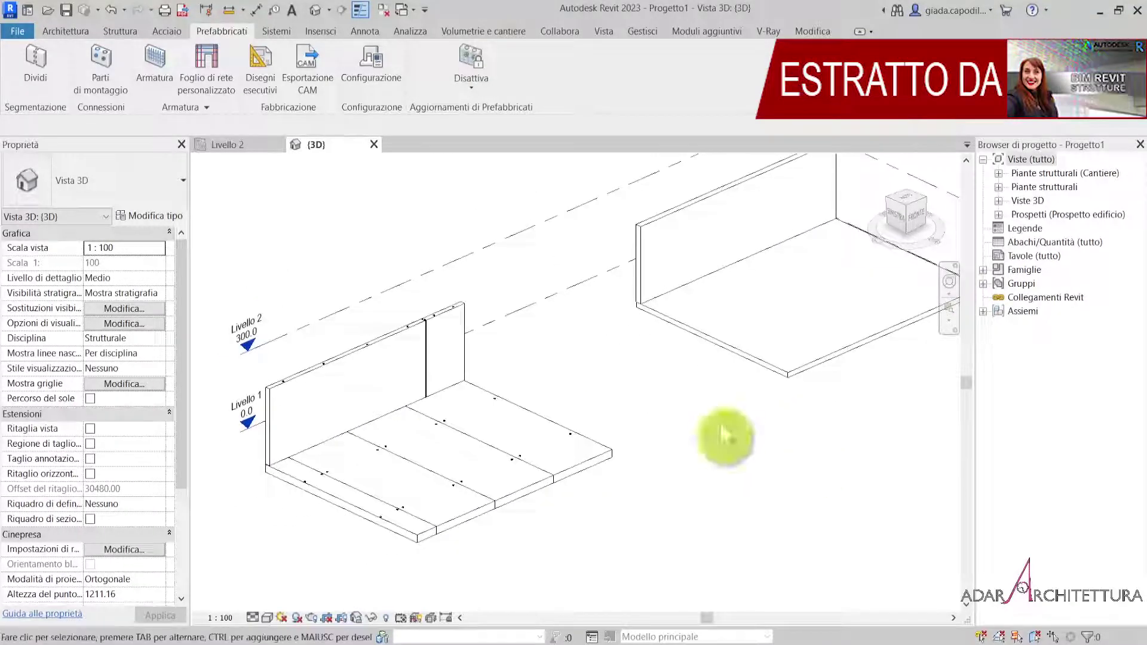
- Run precast assembly generation and dismiss the 'no elements added to assemblies' notice
left_click(102, 63)
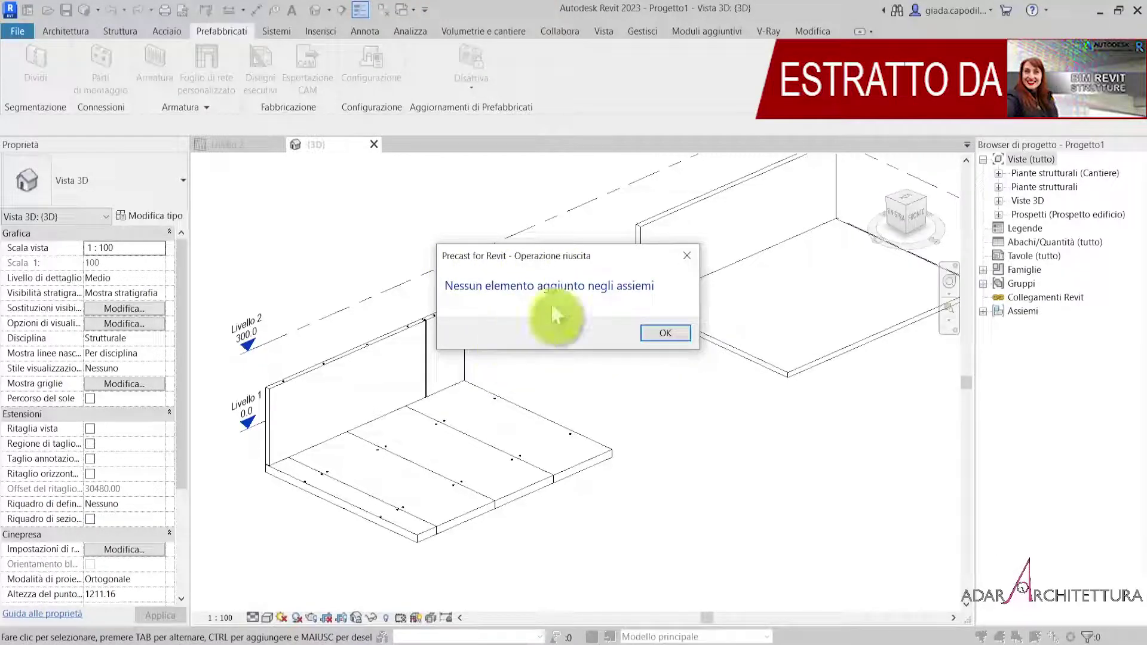
left_click(665, 333)
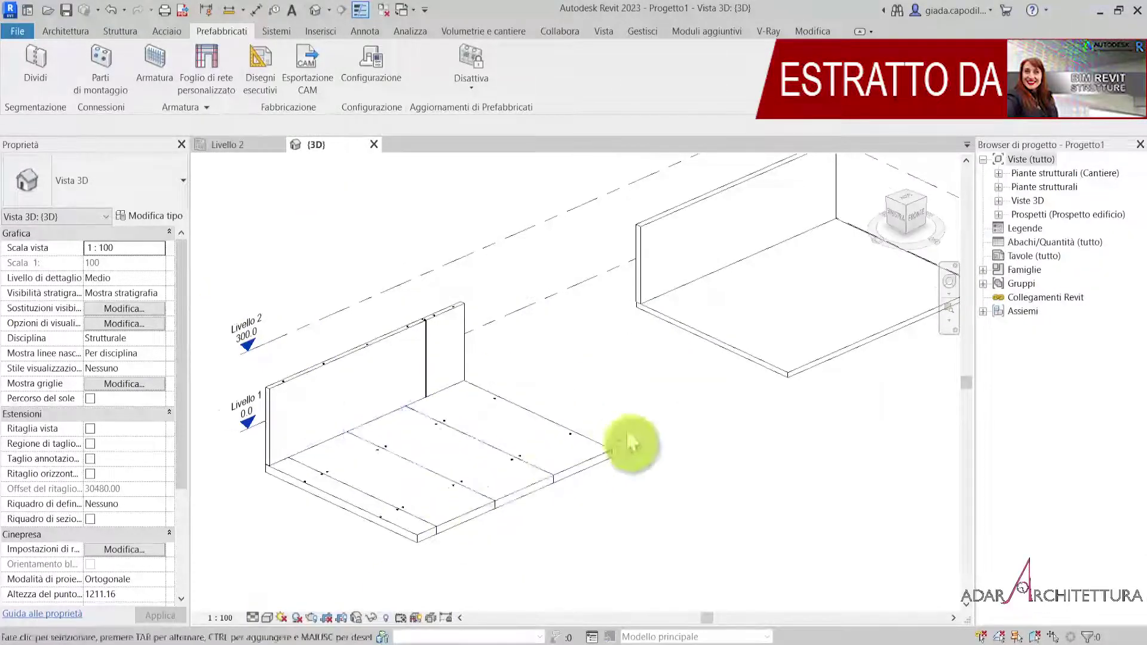
middle_click_drag(710, 400, 588, 505)
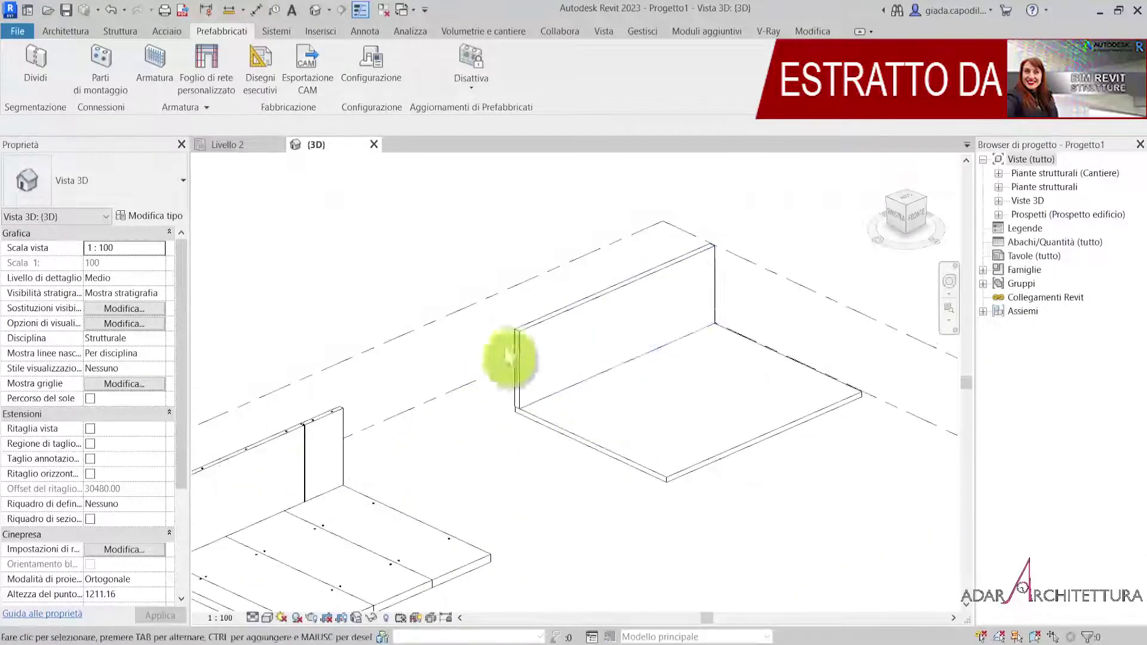
middle_click_drag(425, 458, 568, 333)
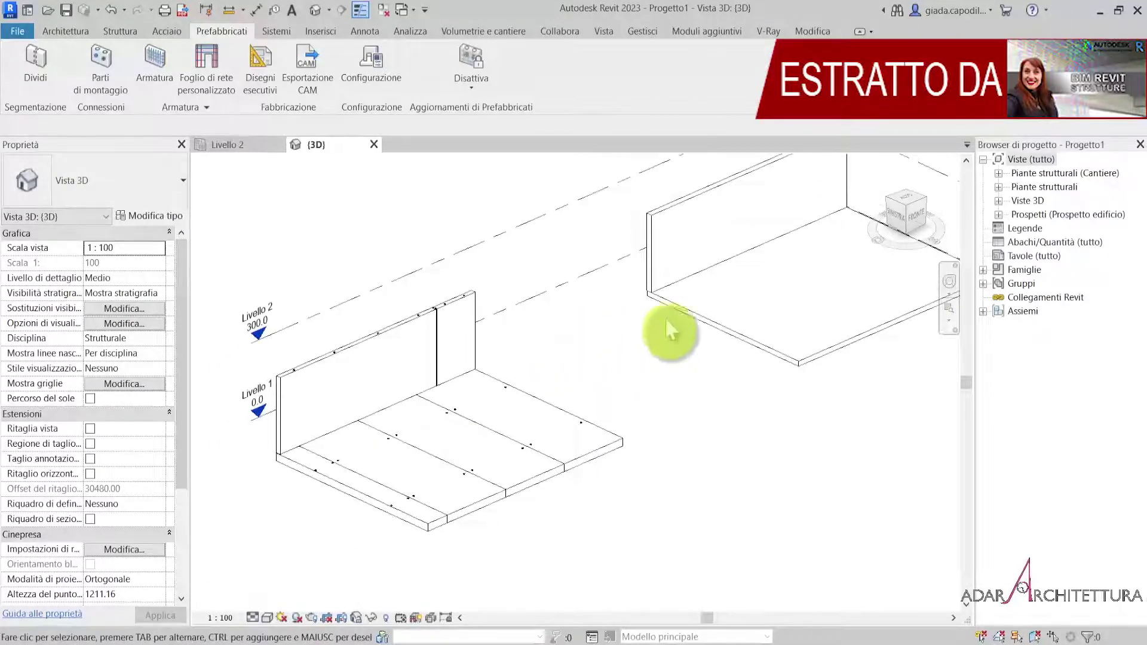
middle_click_drag(665, 325, 492, 417)
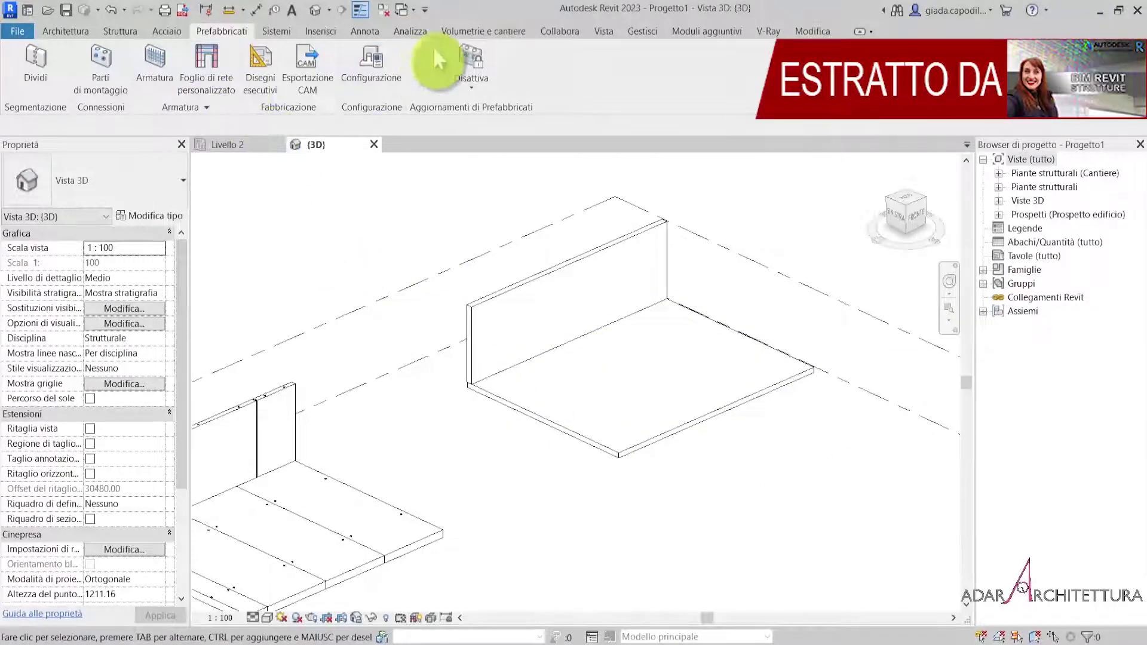
middle_click_drag(412, 245, 266, 243)
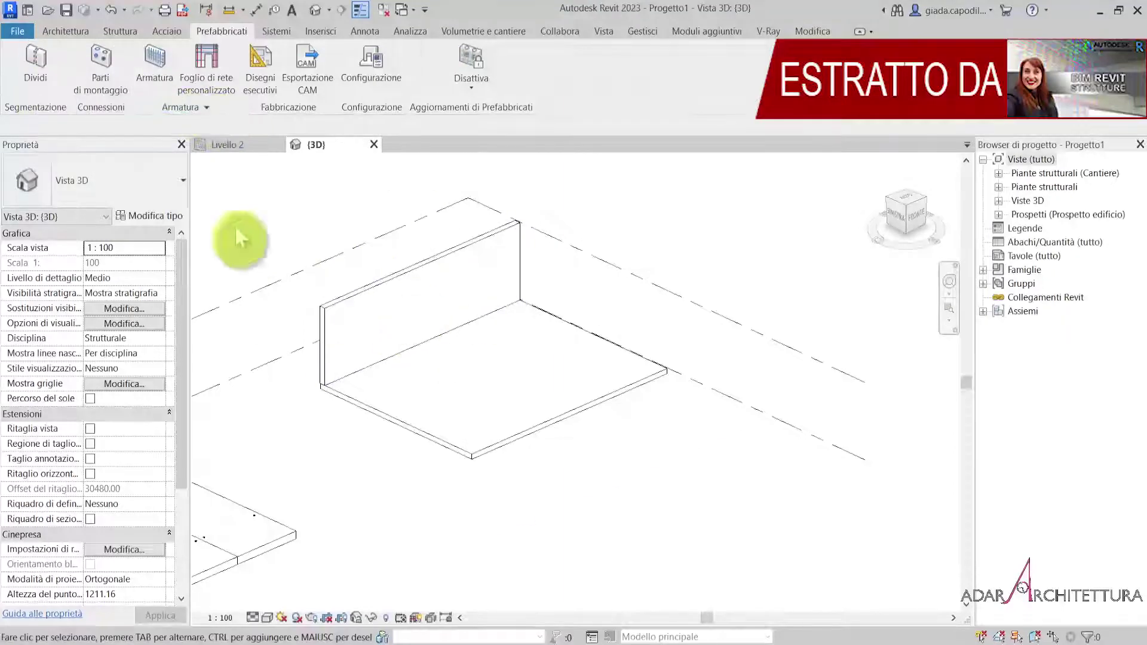
- Divide the right floor slab with floor type Solaio a nucleo cavo
left_click(34, 70)
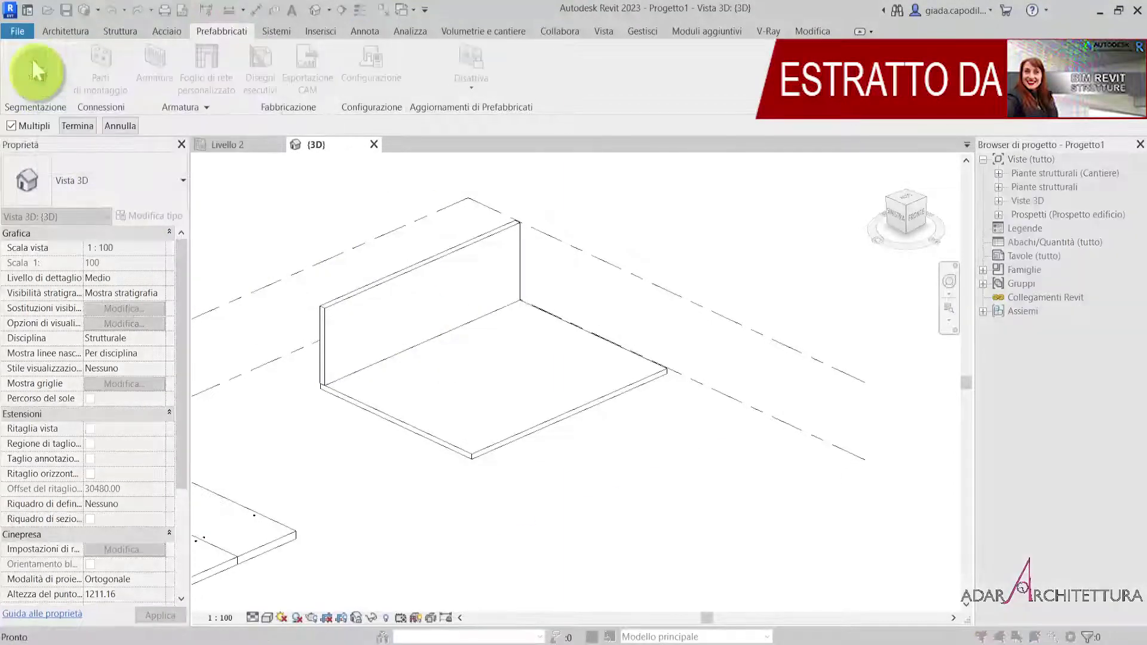
left_click(436, 415)
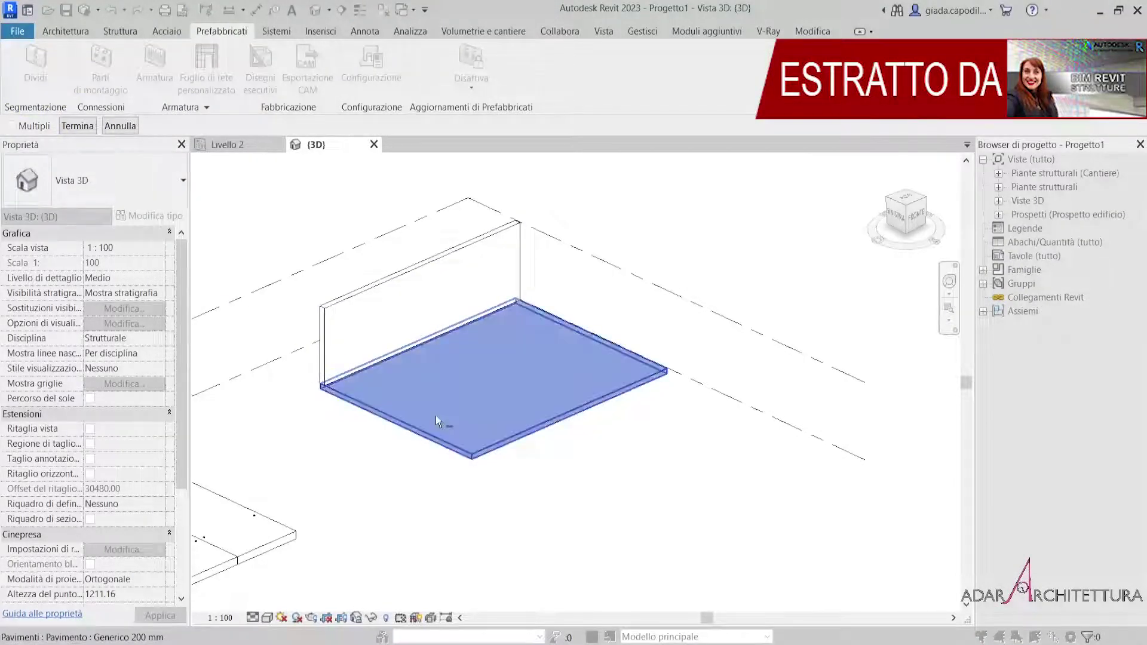
left_click(74, 124)
left_click(194, 89)
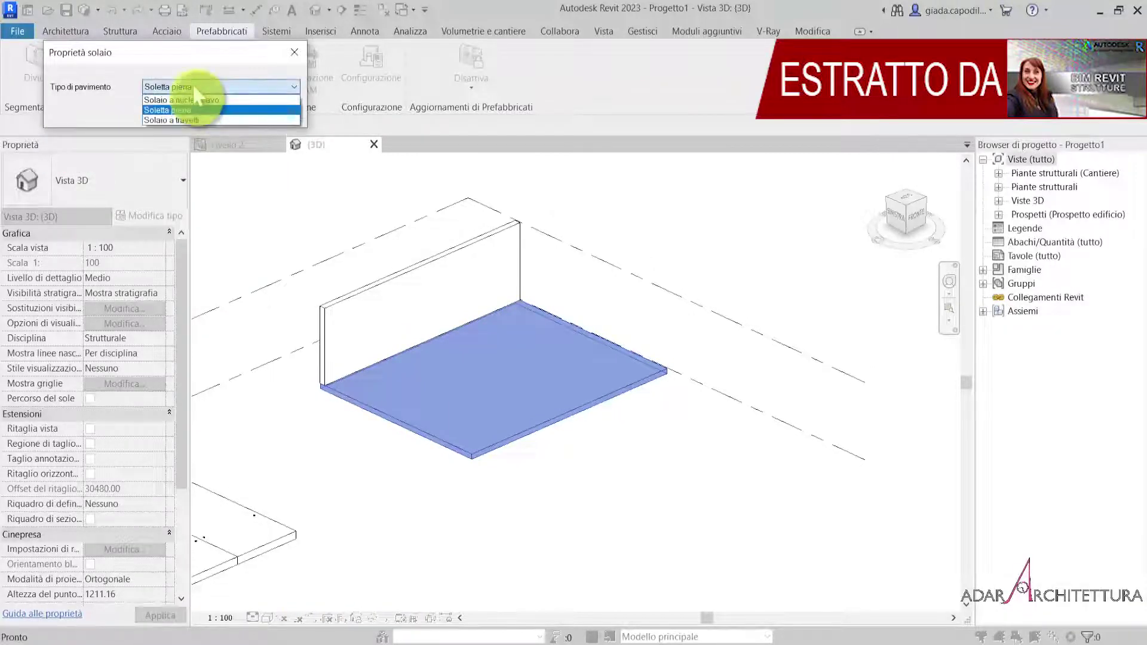
left_click(238, 100)
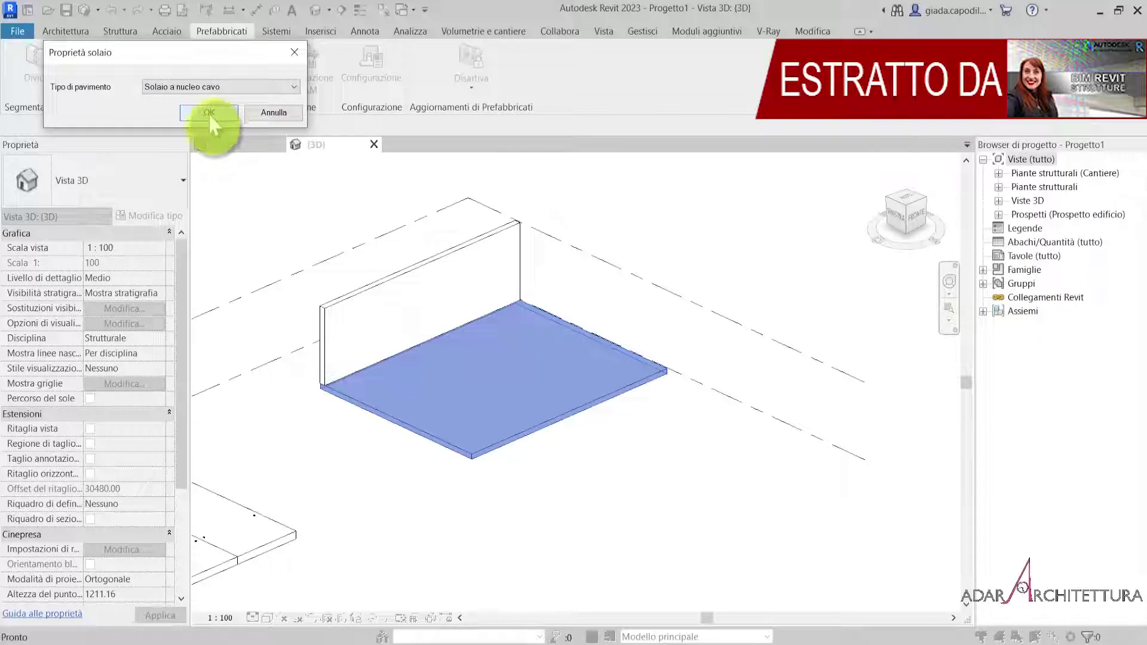
left_click(210, 112)
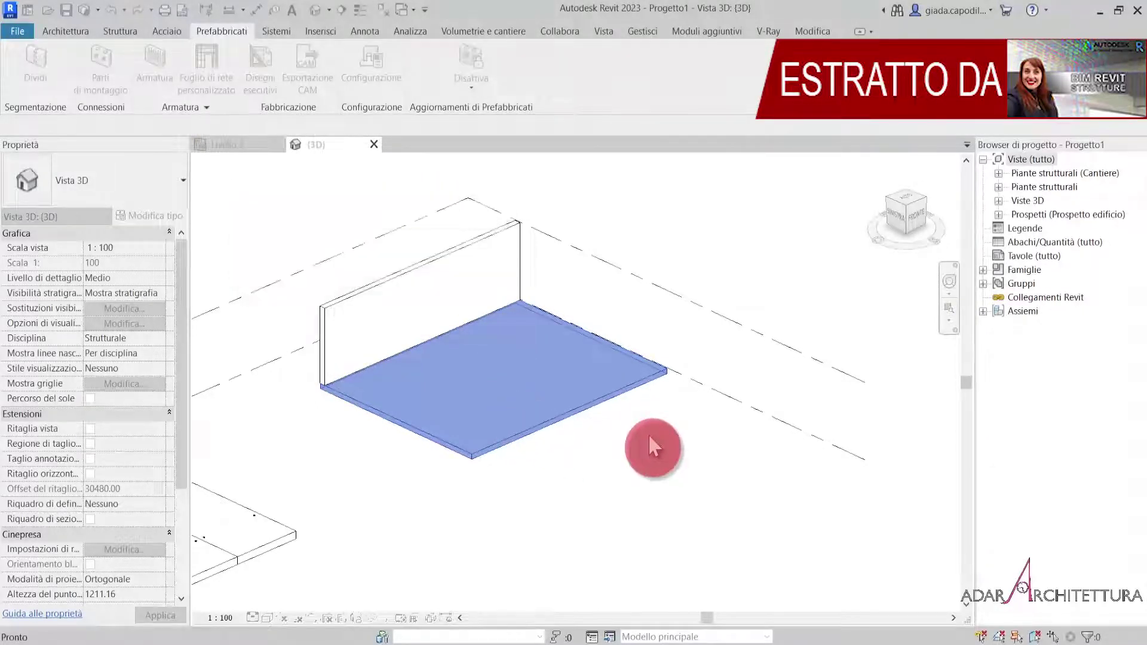
- Zoom along the slab edge and select, then deselect, one hollow-core plank
scroll(598, 460, "up", 2)
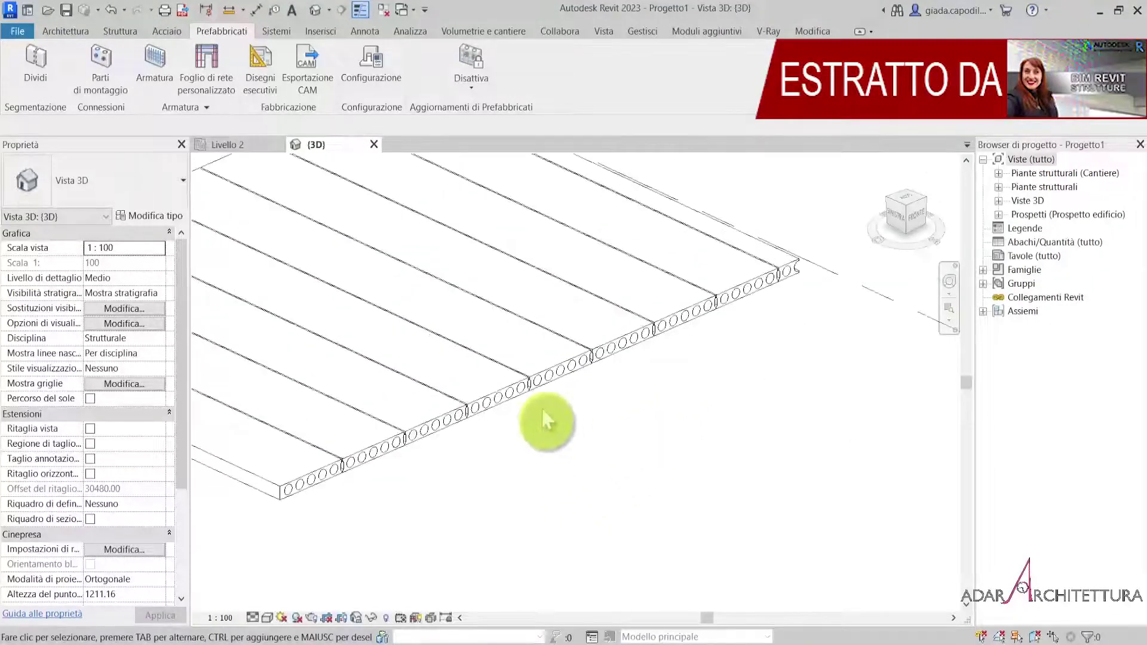
scroll(543, 418, "up", 1)
scroll(687, 385, "up", 1)
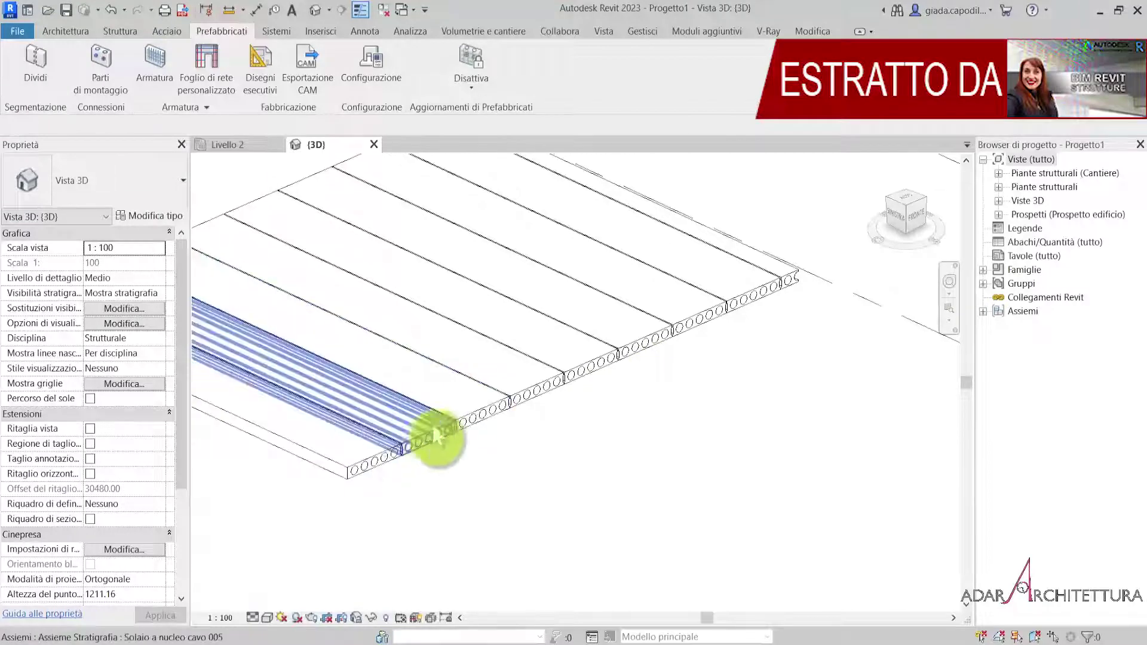
middle_click_drag(498, 465, 610, 465)
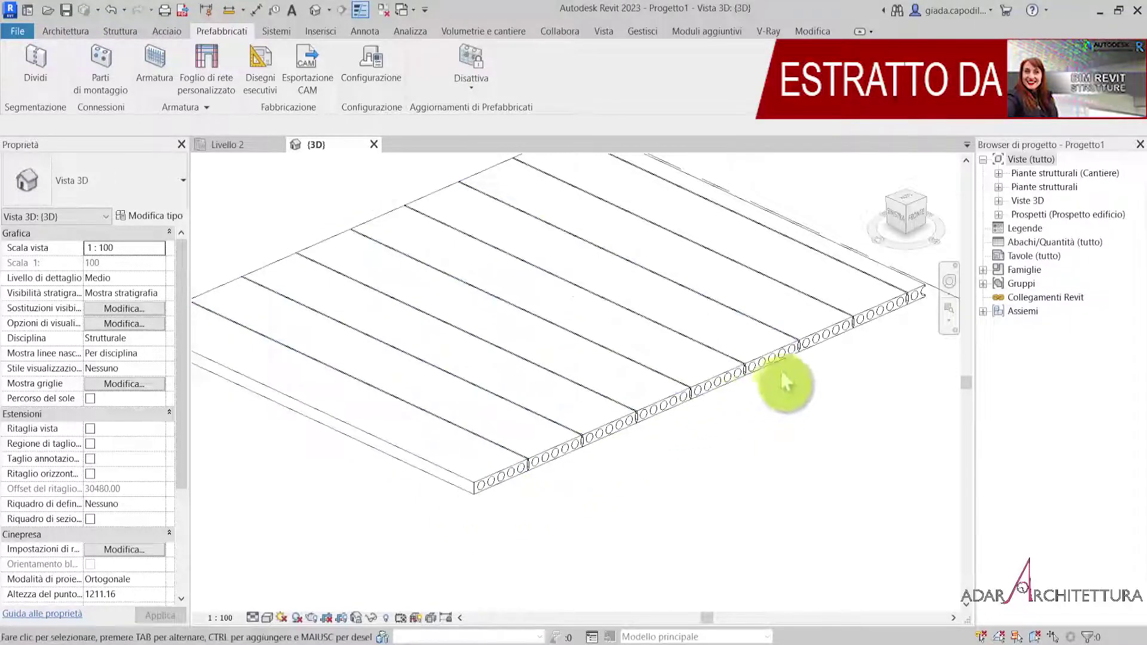
scroll(746, 418, "up", 2)
left_click(797, 338)
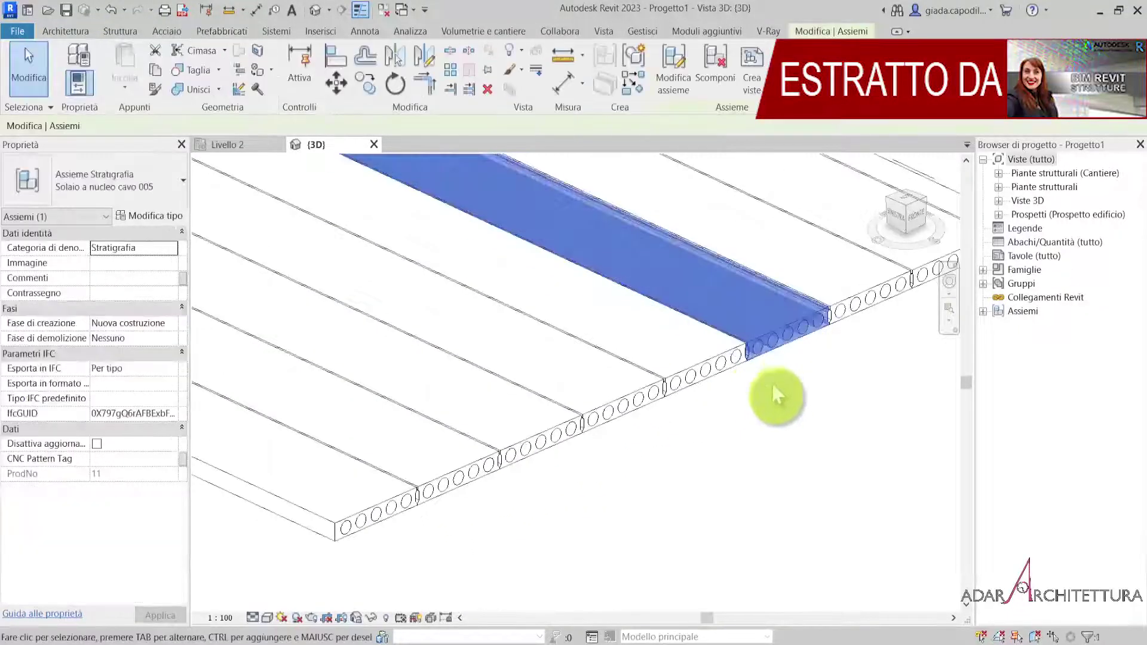
left_click(705, 494)
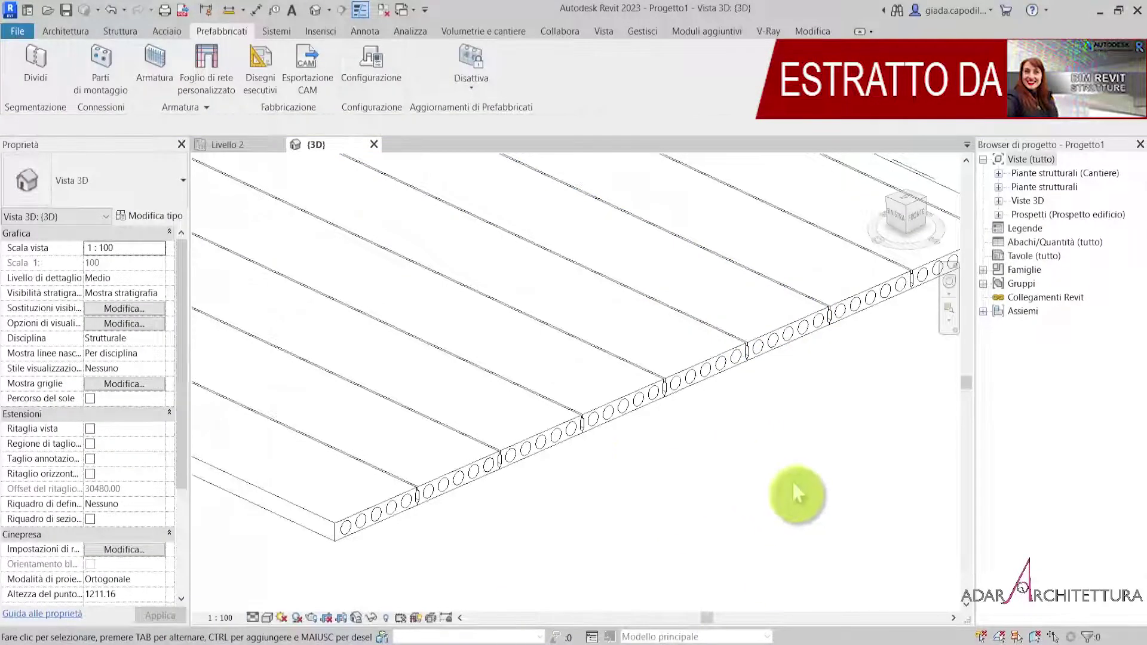
- Zoom out and pan to frame the hollow-core floor together with its wall
scroll(771, 473, "down", 1)
scroll(769, 472, "down", 1)
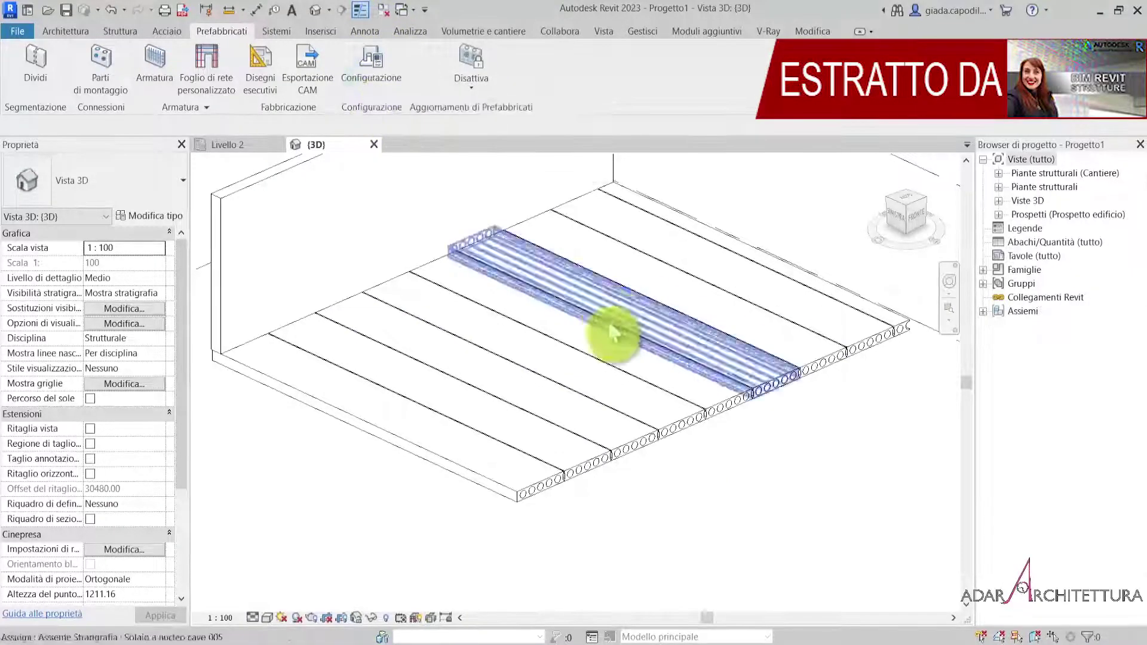
scroll(612, 418, "down", 2)
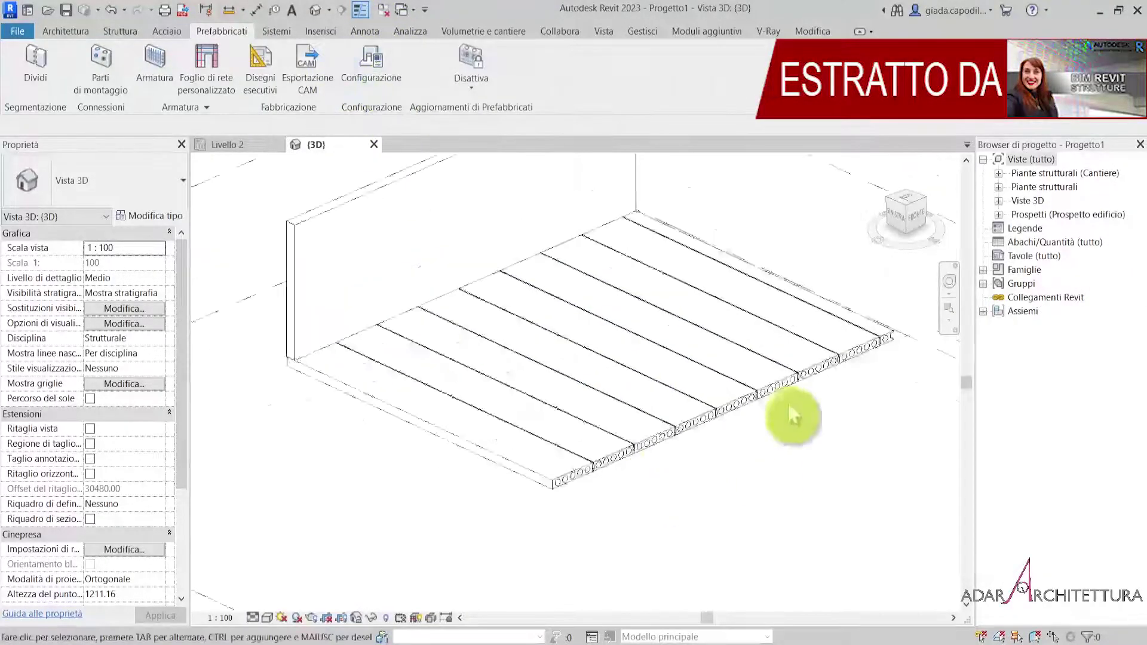
scroll(794, 409, "down", 2)
middle_click_drag(453, 506, 572, 448)
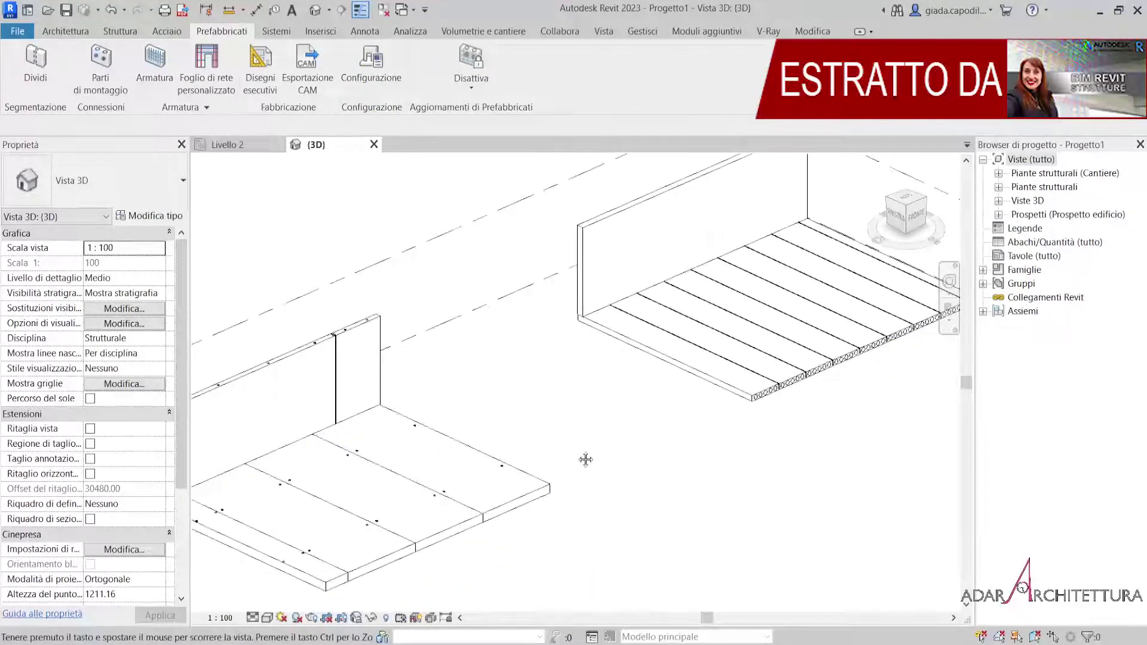
middle_click_drag(422, 370, 478, 353)
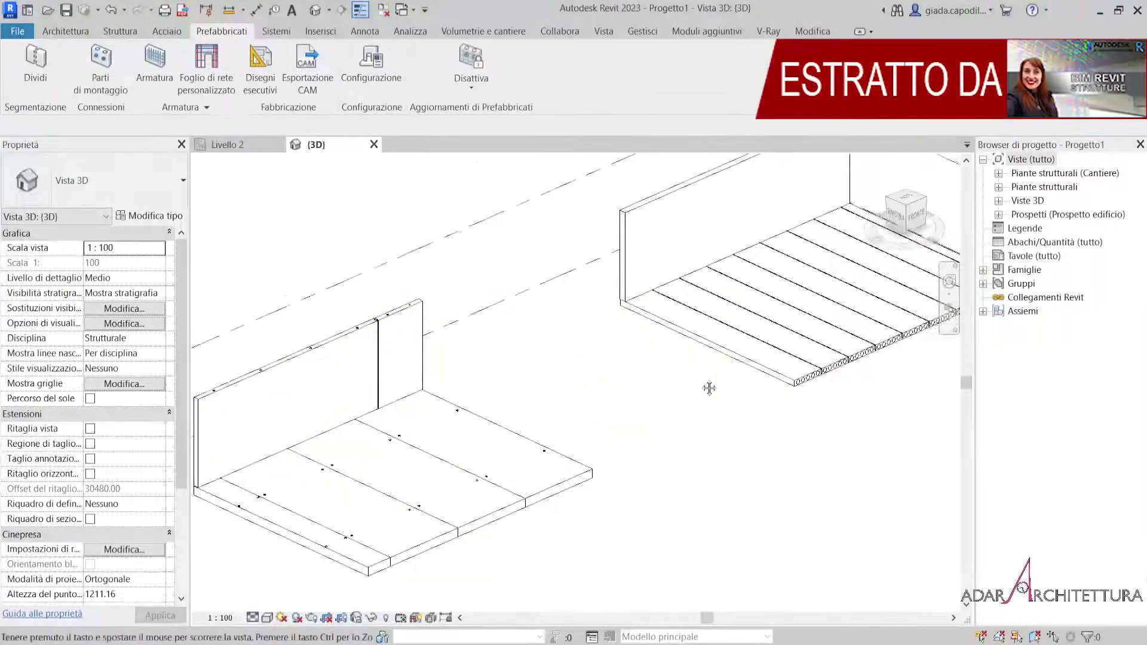
middle_click_drag(707, 387, 597, 385)
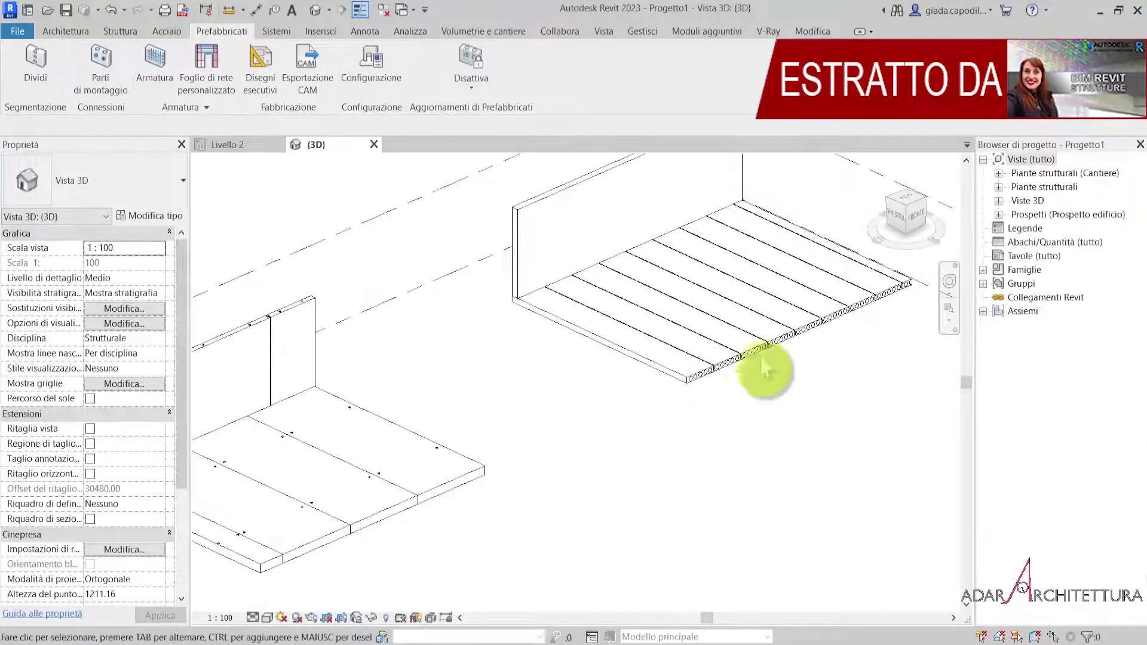
middle_click_drag(765, 371, 729, 446)
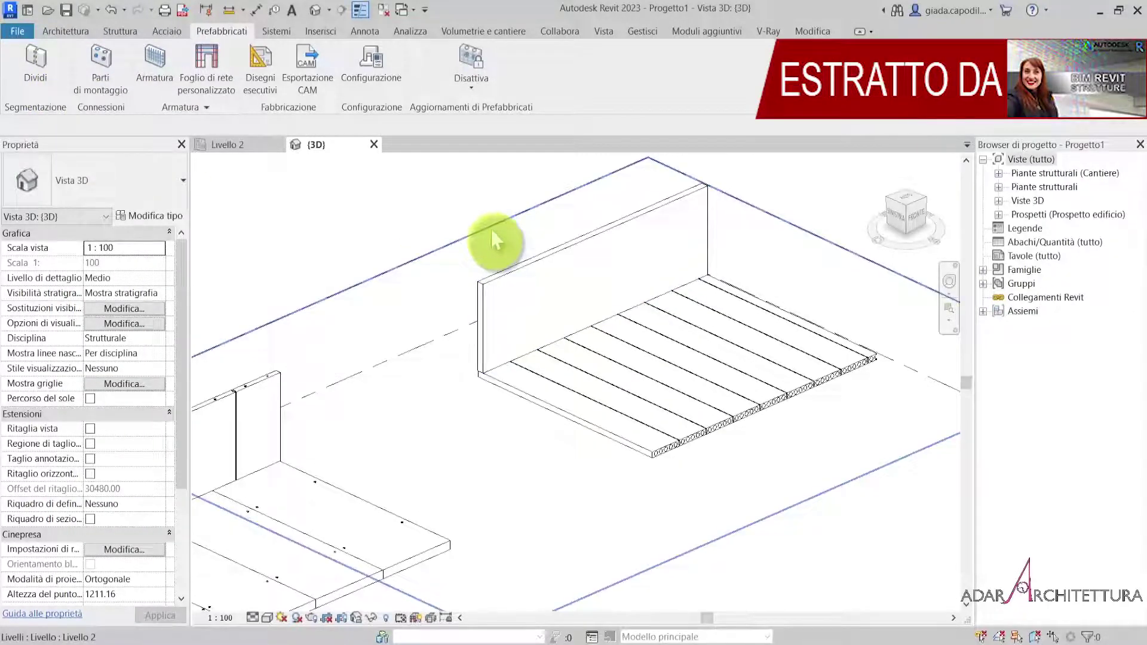
- Divide the right wall beside the hollow-core floor into Muro doppio precast panels
left_click(38, 82)
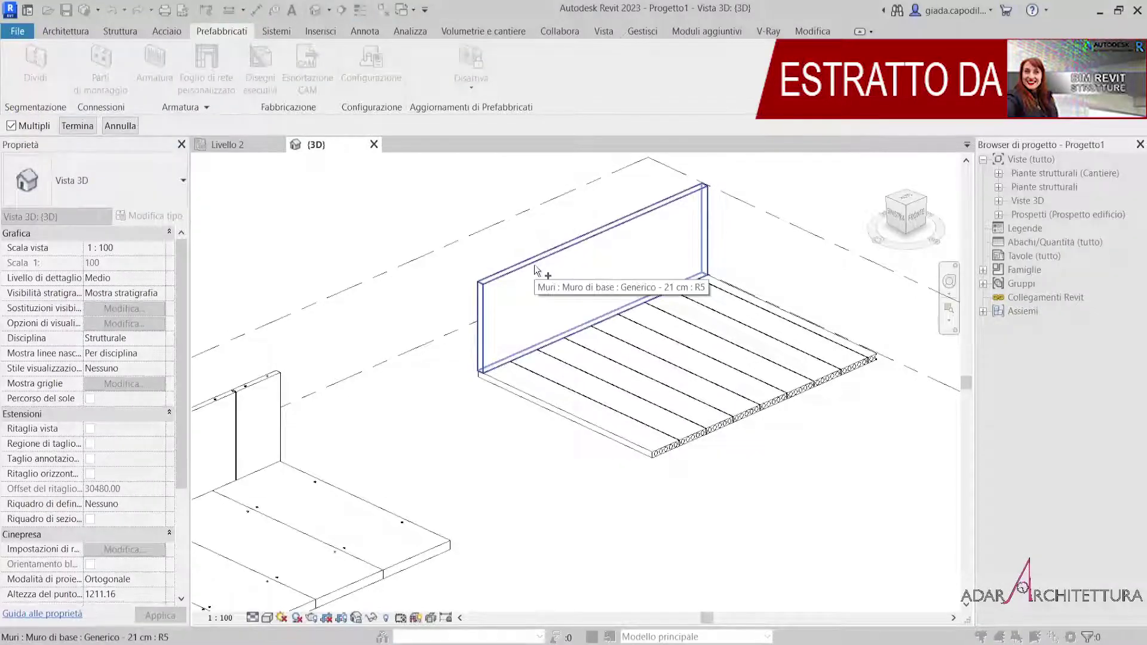
left_click(534, 269)
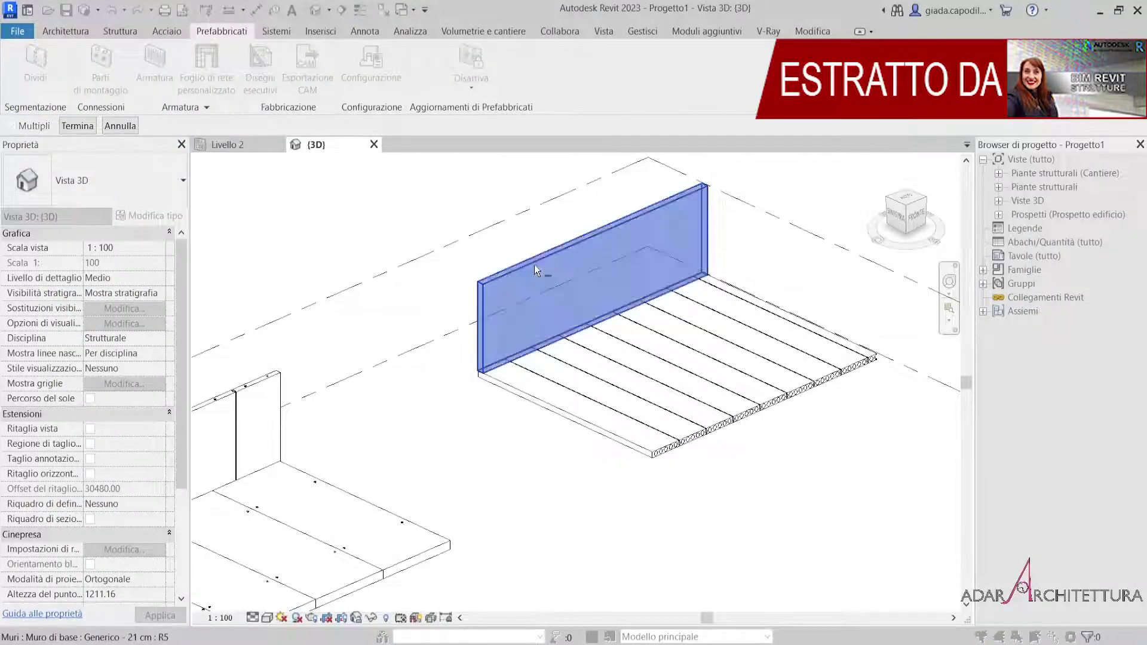
left_click(78, 128)
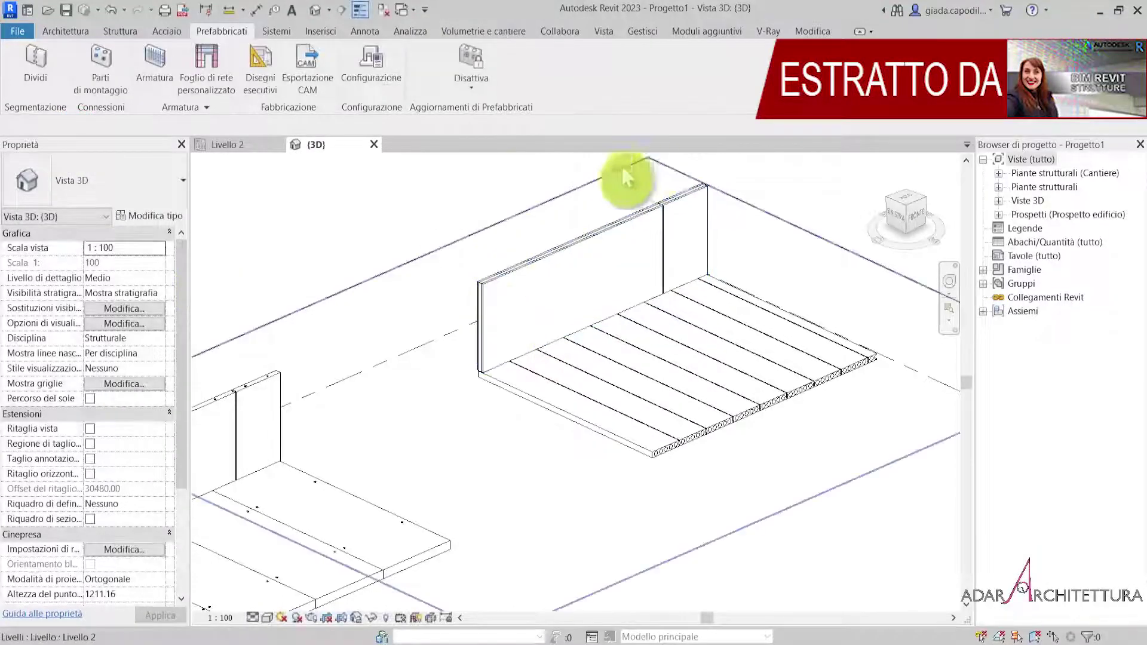
scroll(697, 185, "up", 2)
scroll(669, 260, "up", 3)
mouse_move(669, 260)
middle_mouse_down()
mouse_move(763, 200)
mouse_move(657, 222)
mouse_move(571, 225)
middle_mouse_up()
- Zoom in and out to inspect the resulting Muro doppio panels
scroll(598, 220, "up", 1)
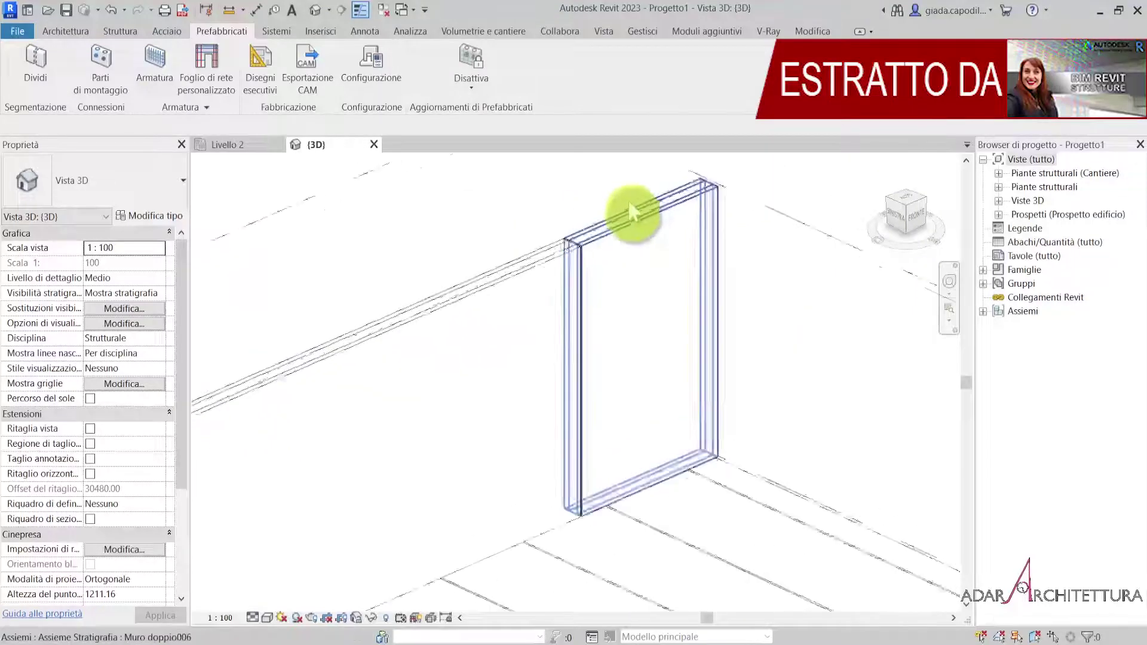
scroll(635, 215, "up", 3)
scroll(651, 239, "up", 1)
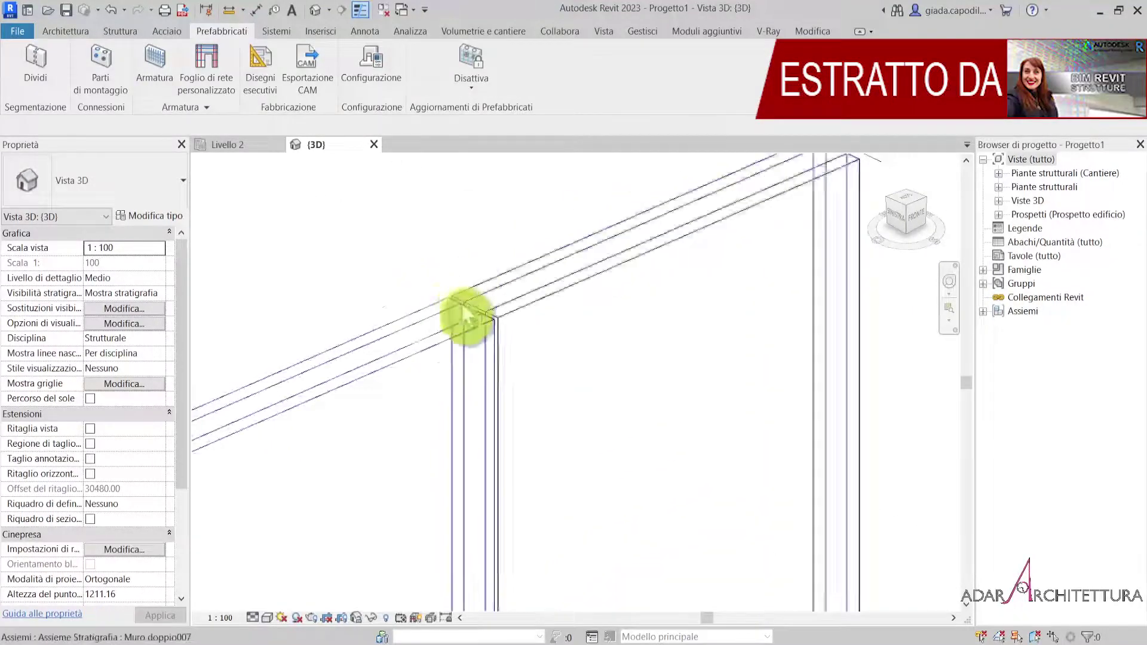
scroll(478, 322, "down", 2)
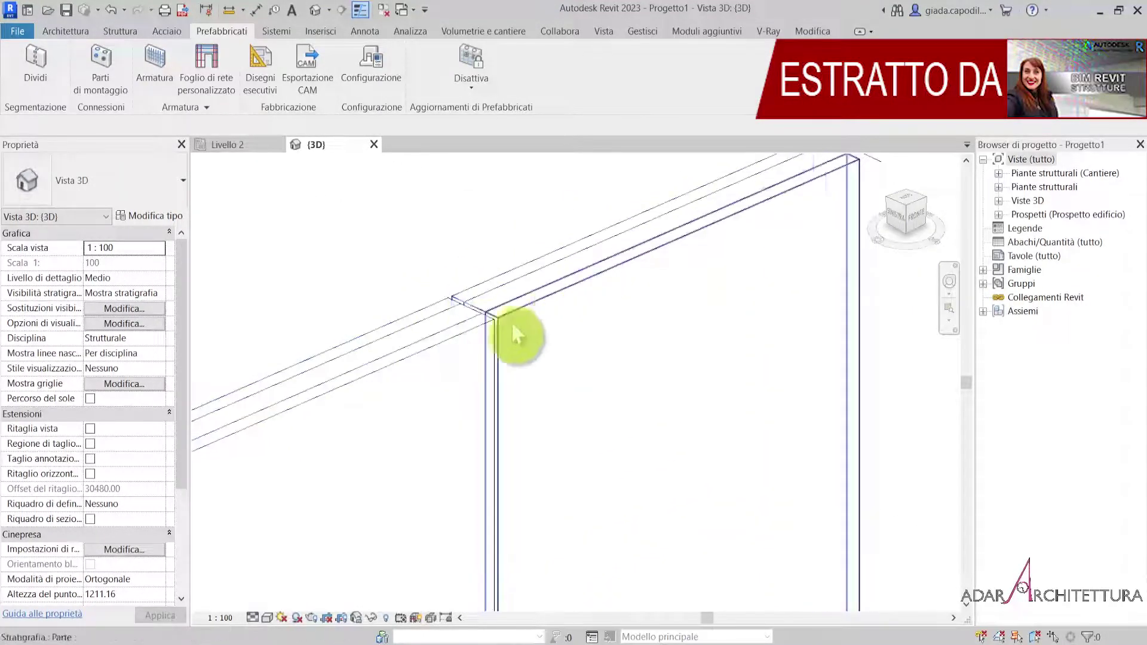
scroll(501, 303, "down", 2)
scroll(477, 321, "down", 2)
scroll(508, 346, "up", 1)
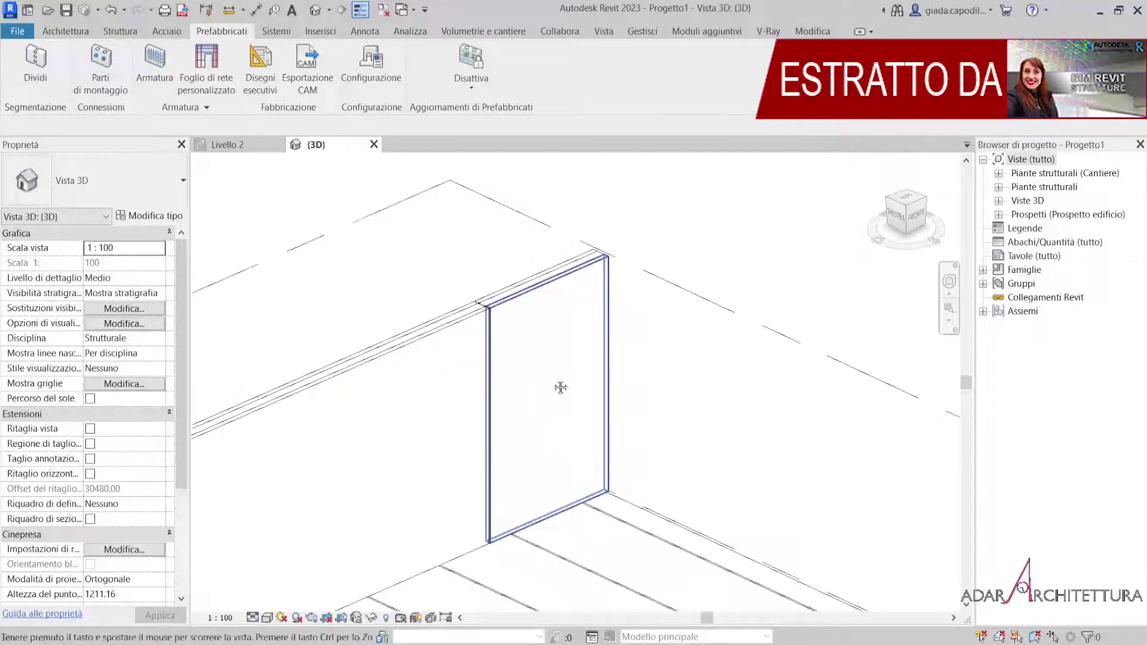
scroll(584, 348, "down", 2)
scroll(653, 289, "down", 2)
scroll(363, 315, "down", 1)
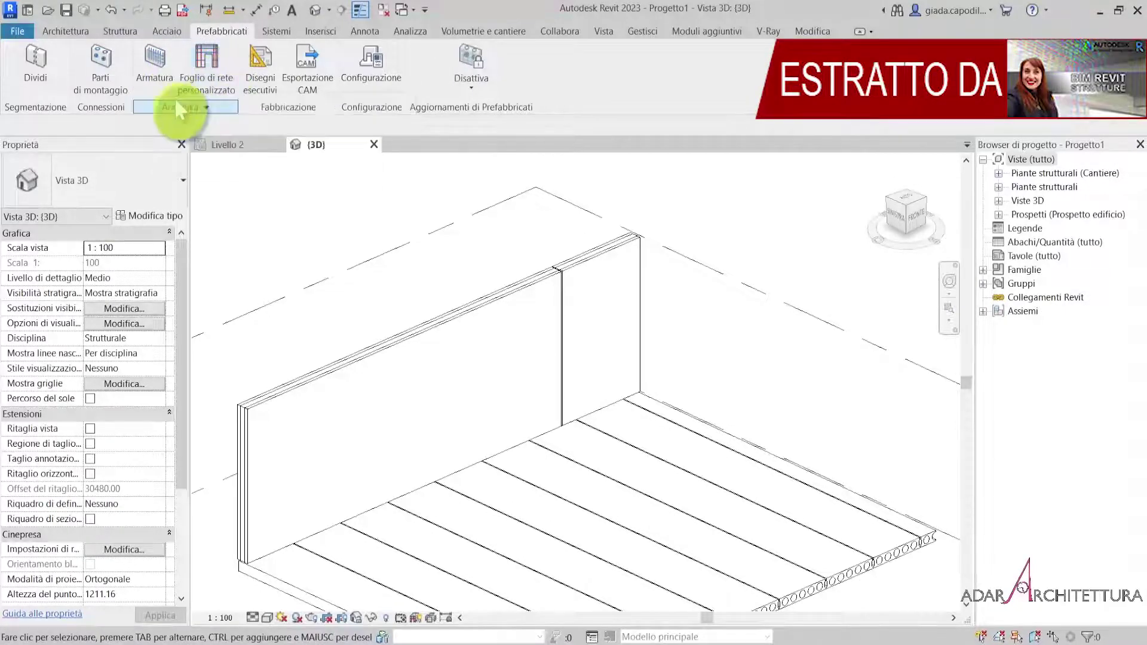
- Start precast reinforcement with multiple picking off and select the long wall
left_click(167, 105)
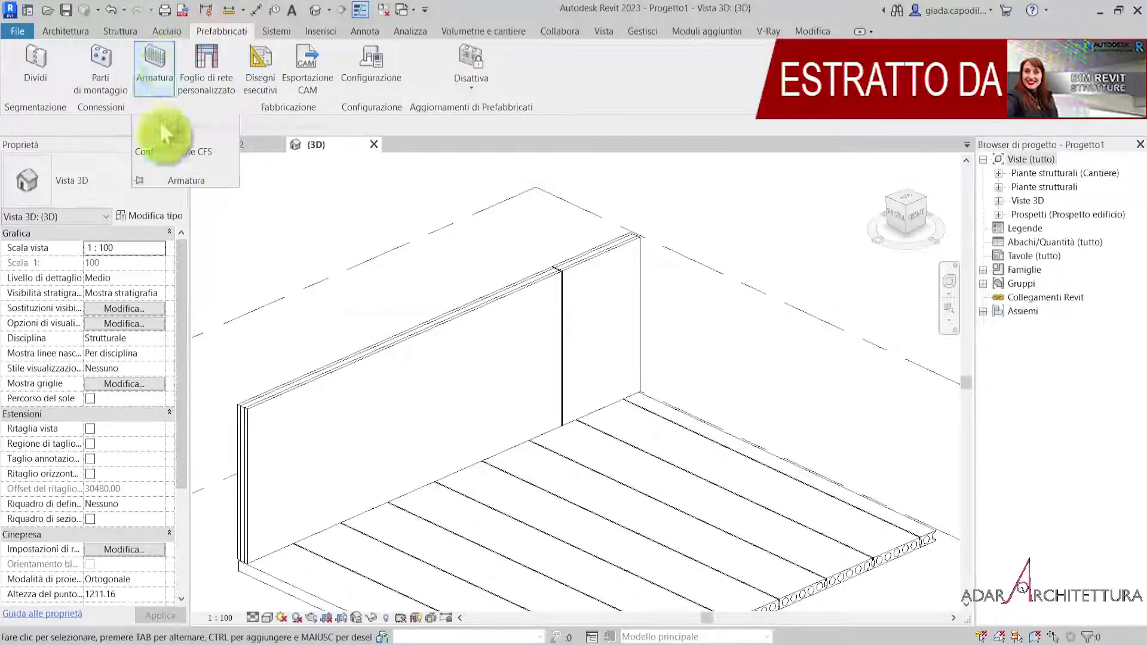
left_click(157, 65)
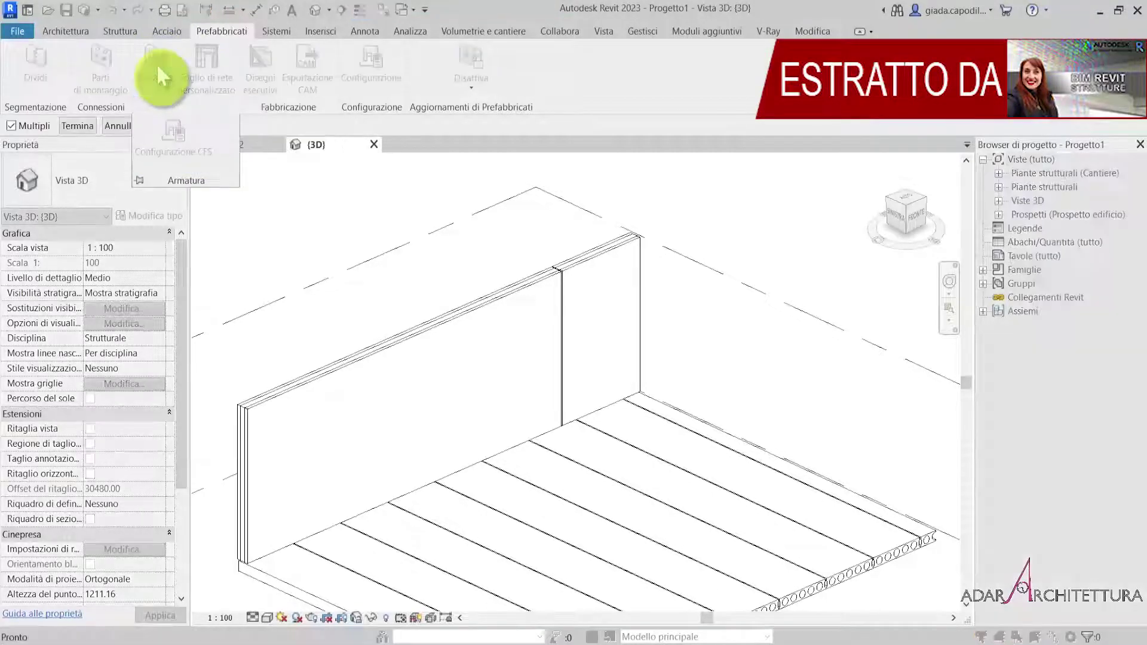
left_click(445, 329)
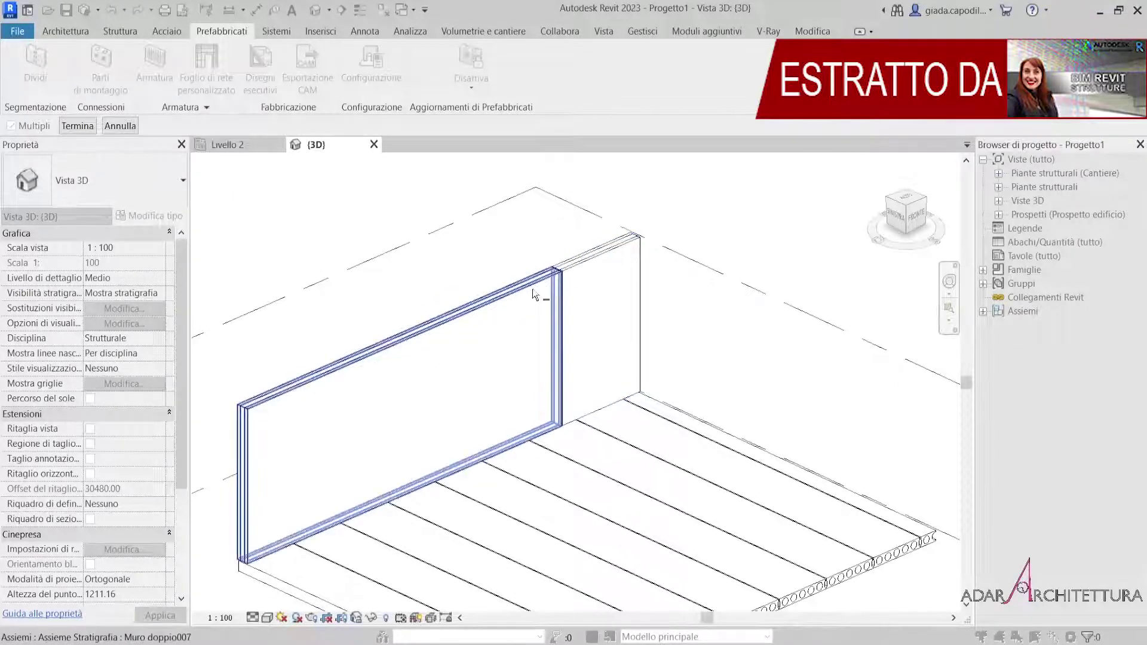
left_click(418, 273)
left_click(77, 125)
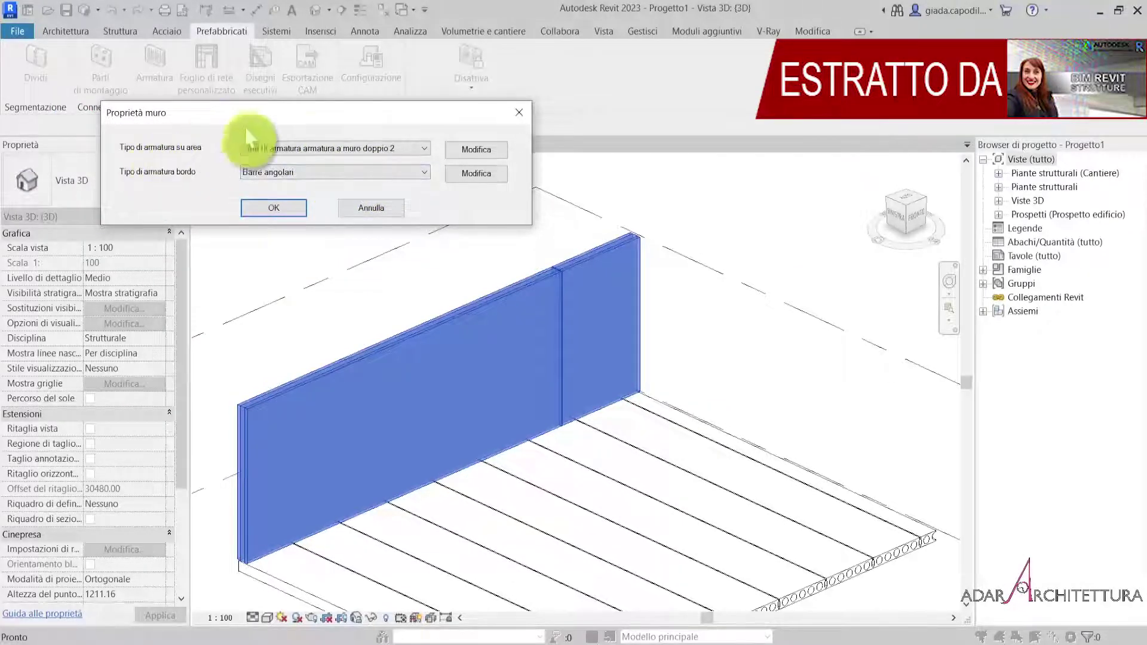
- Keep 'muro doppio 2' area reinforcement and 'Barre angolari' edge bars, and apply
left_click(313, 148)
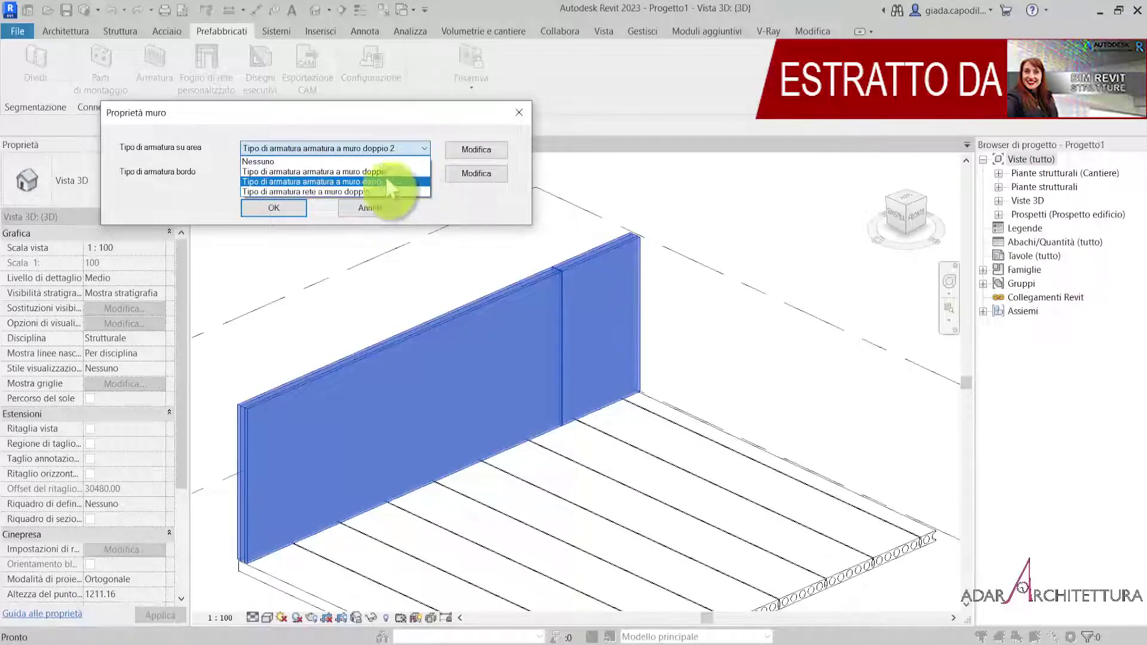
left_click(353, 128)
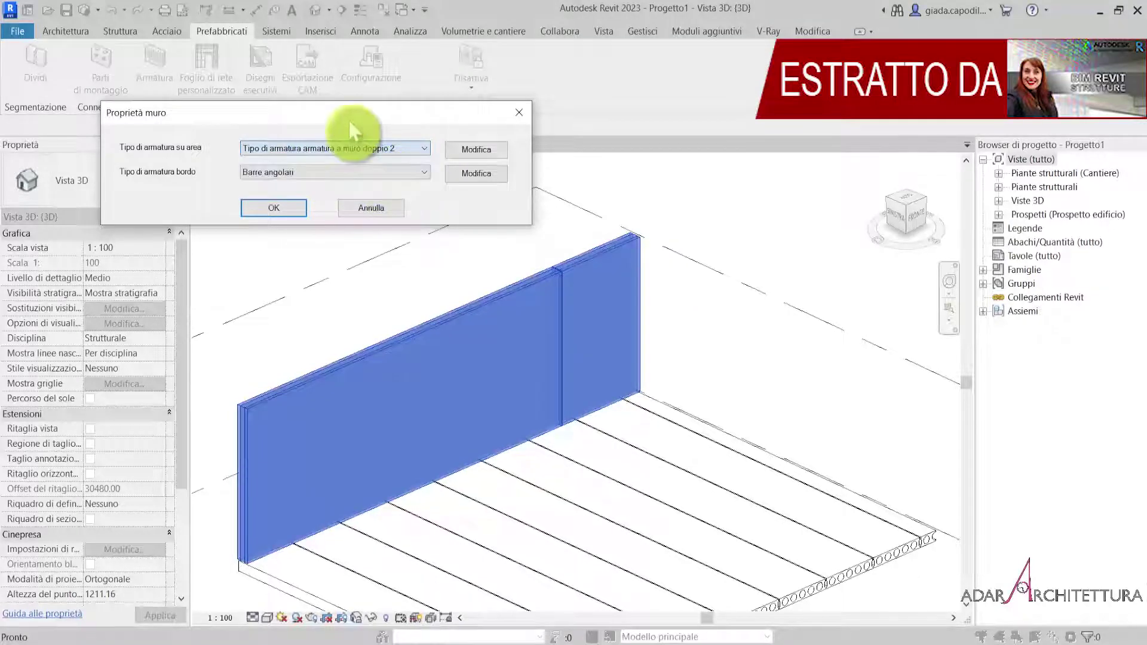
left_click(313, 173)
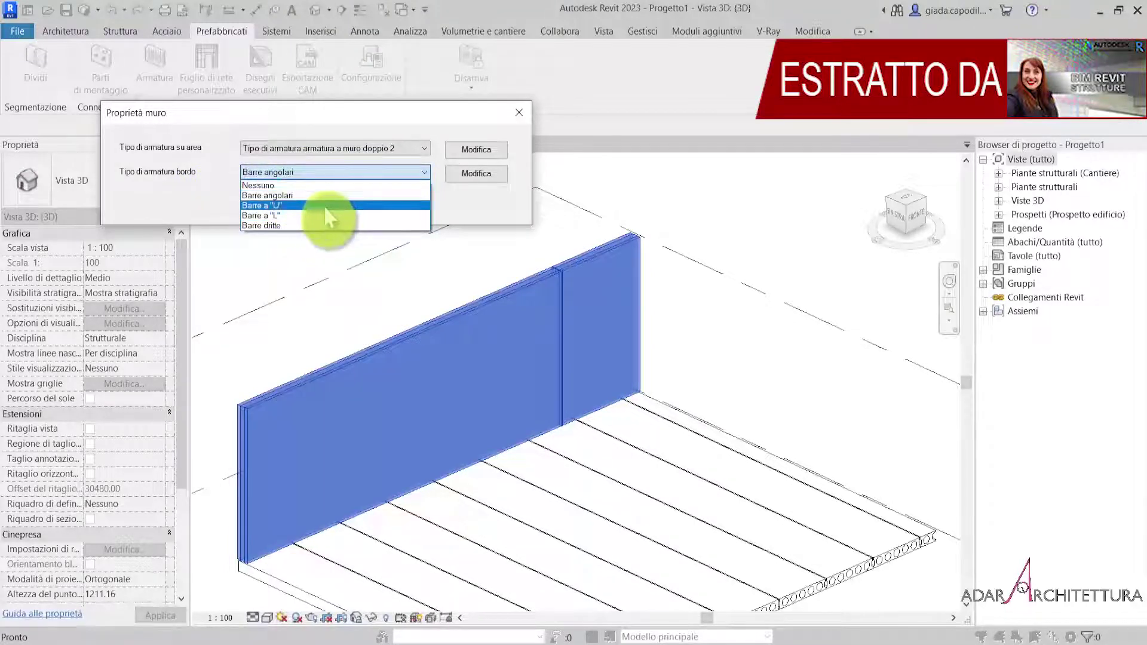
left_click(216, 185)
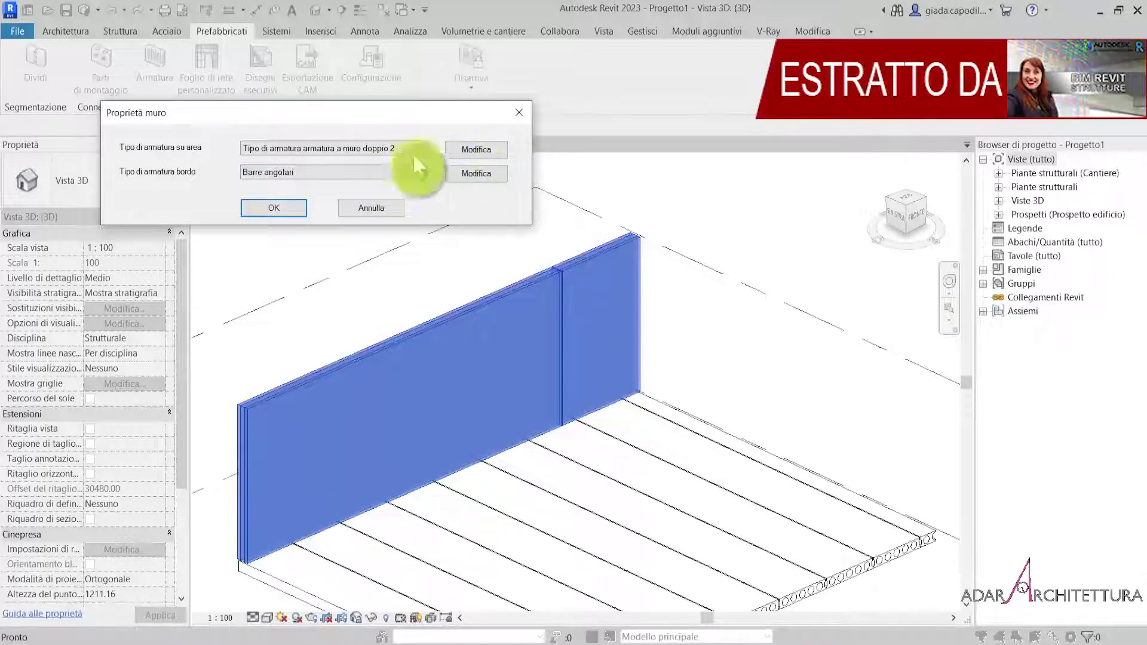
left_click(289, 205)
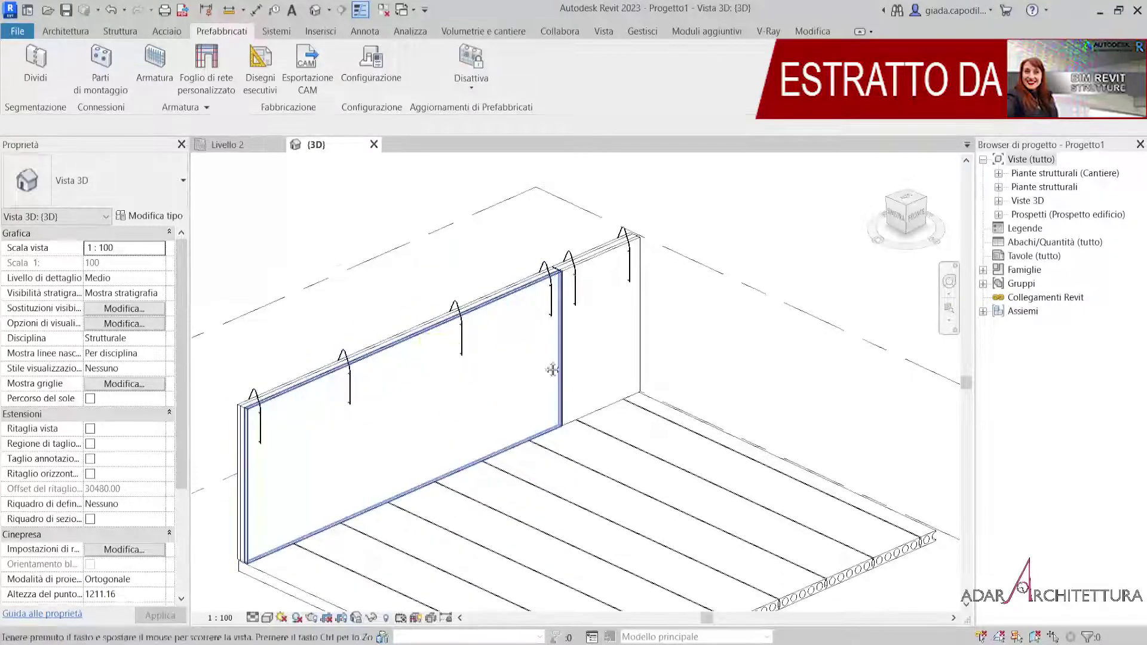
middle_click_drag(553, 369, 632, 282)
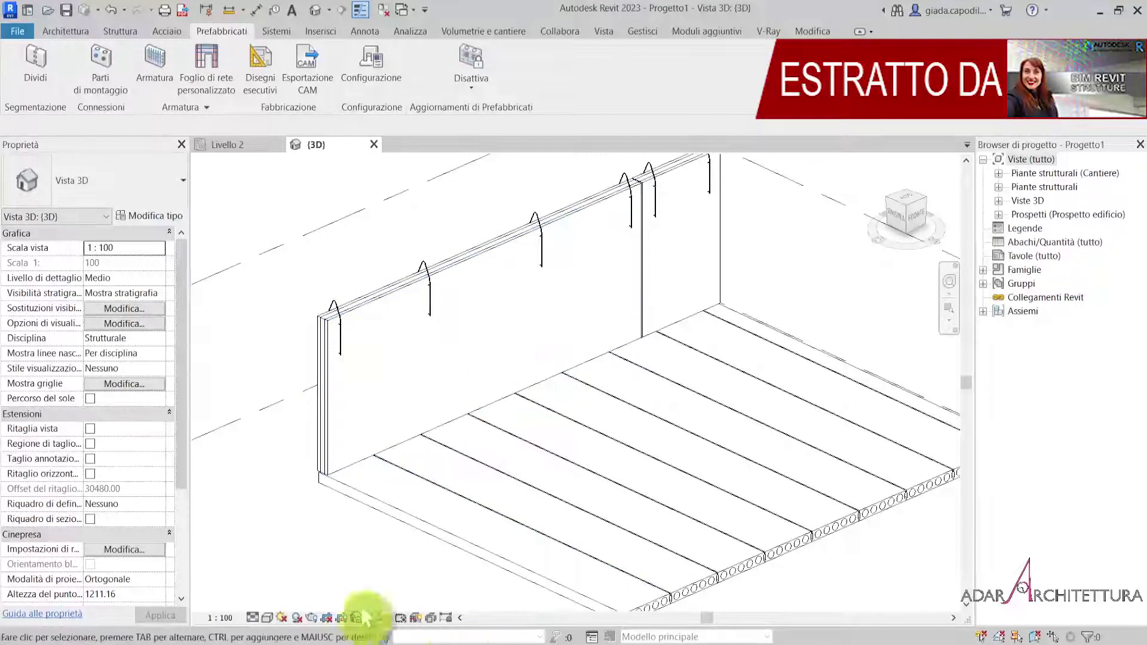
left_click(266, 619)
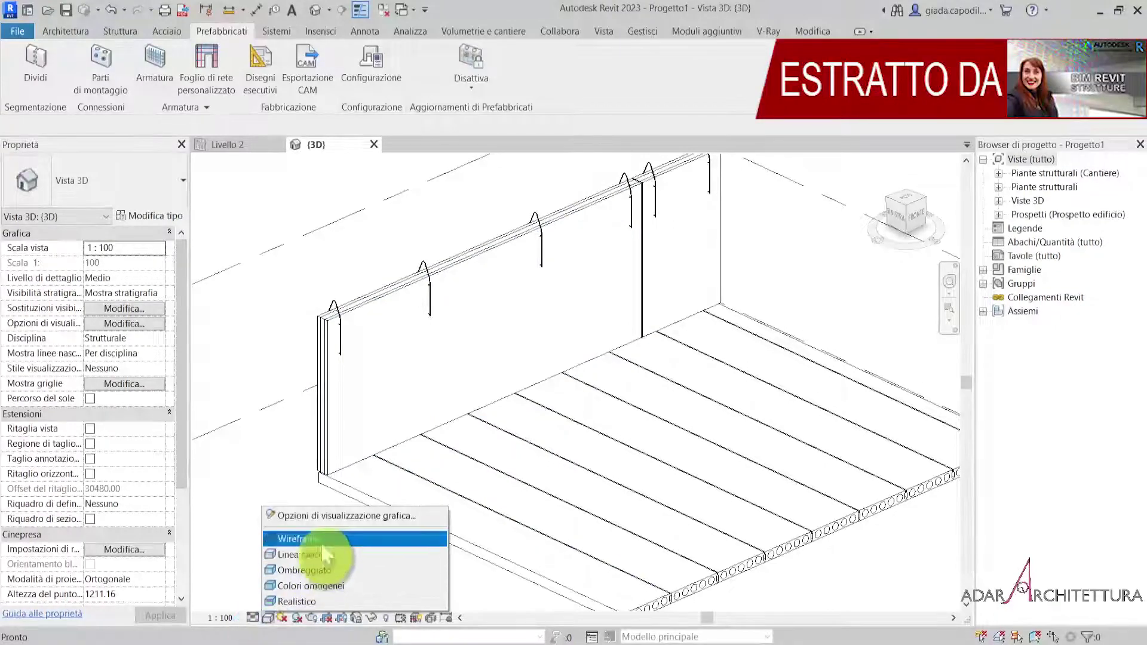
left_click(295, 568)
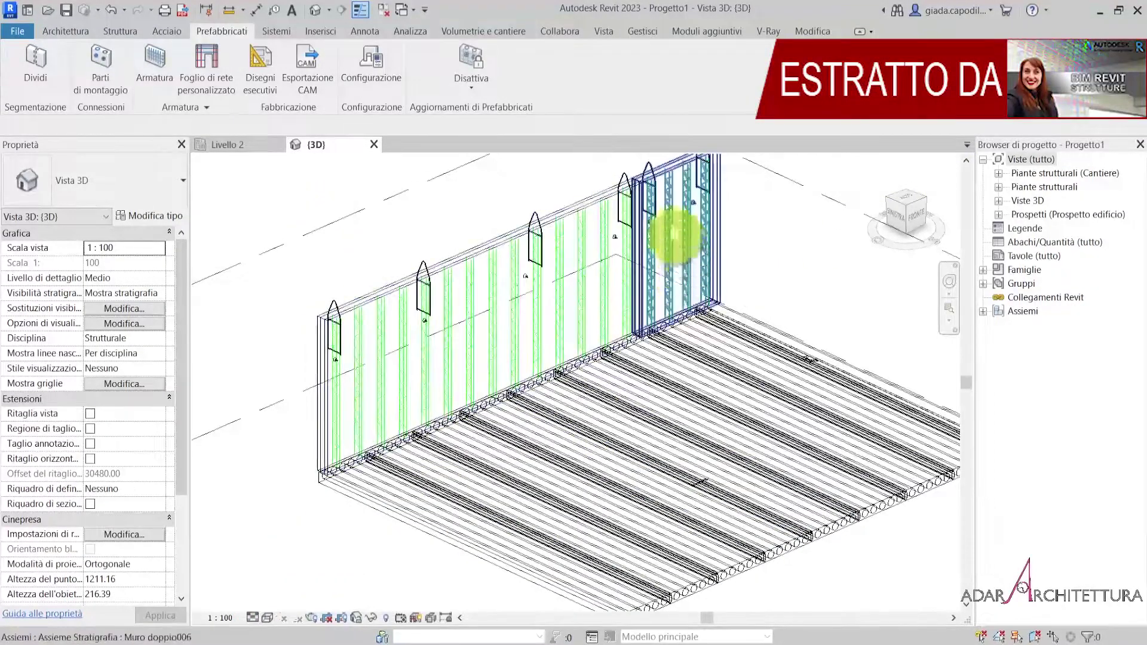
scroll(621, 194, "up", 2)
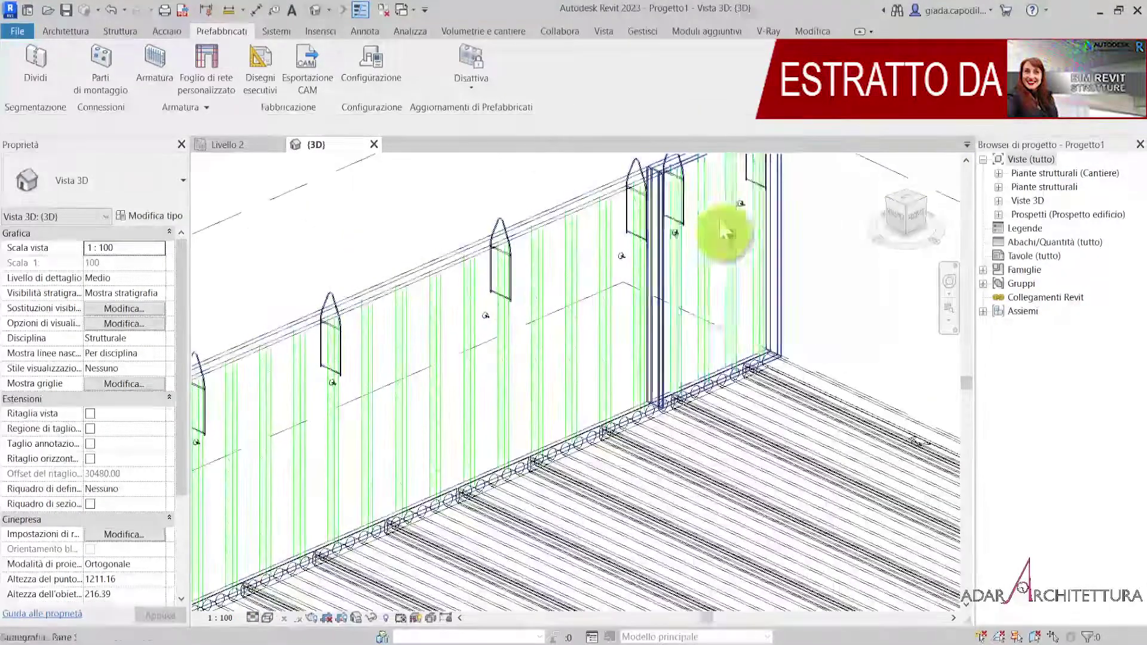
scroll(526, 308, "up", 2)
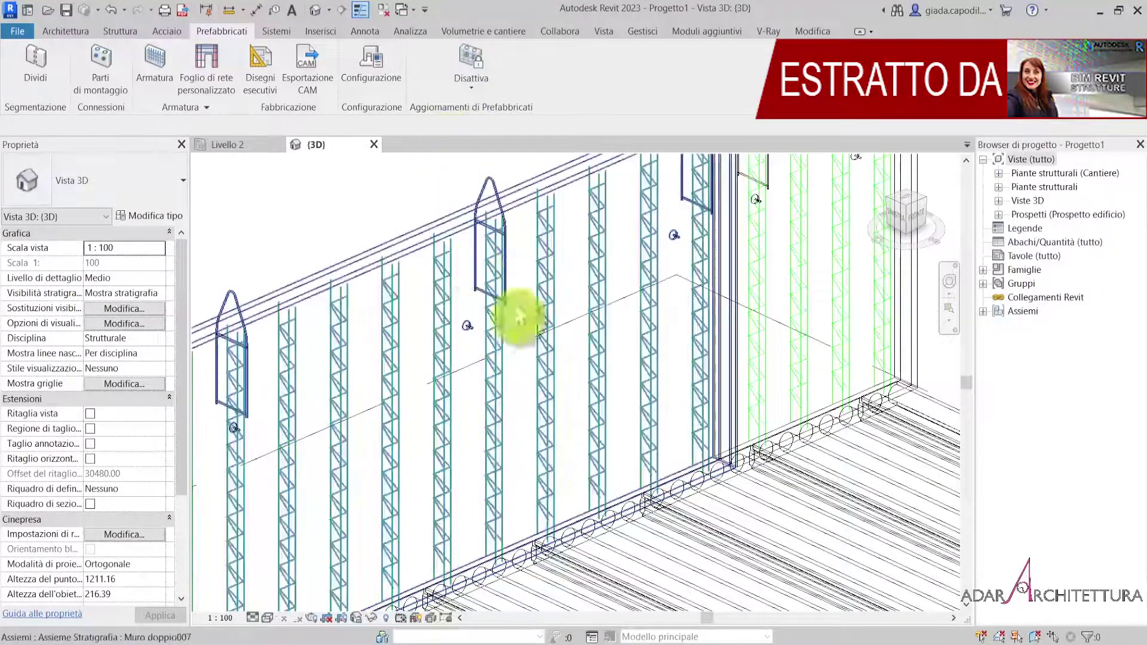
scroll(620, 328, "down", 1)
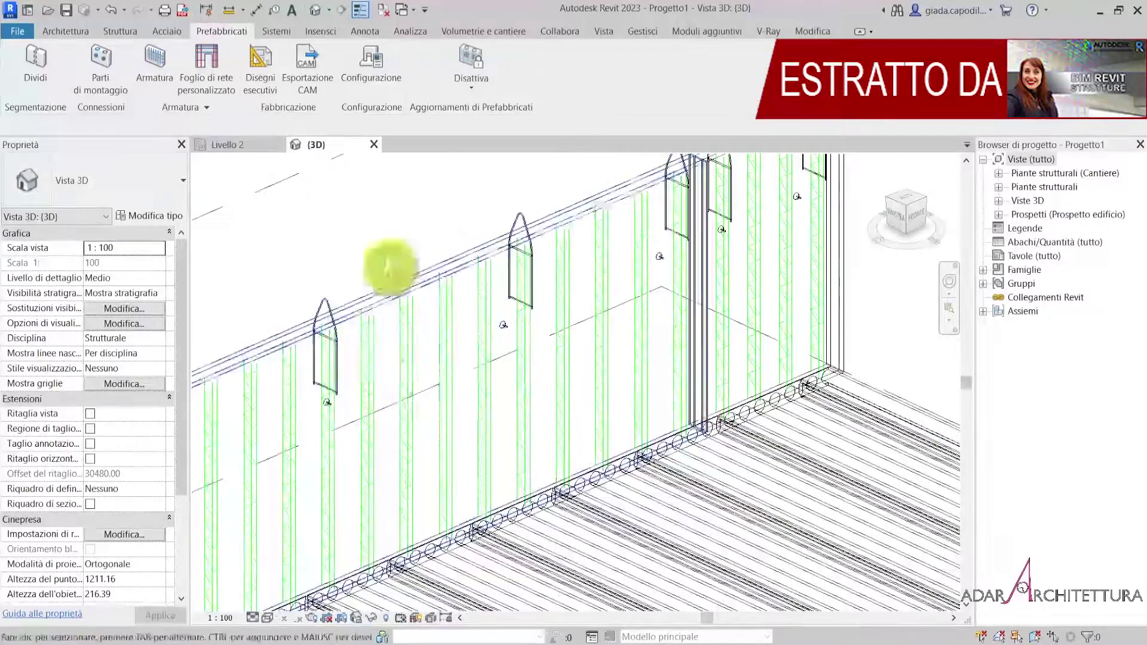
scroll(323, 377, "down", 1)
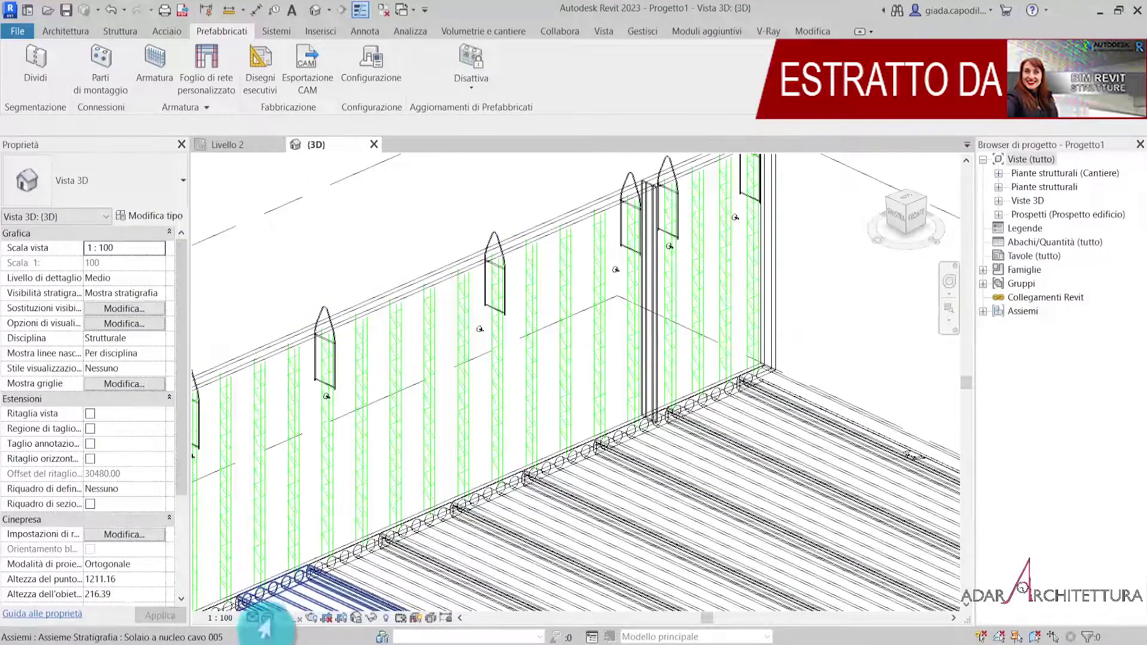
left_click(265, 620)
left_click(287, 555)
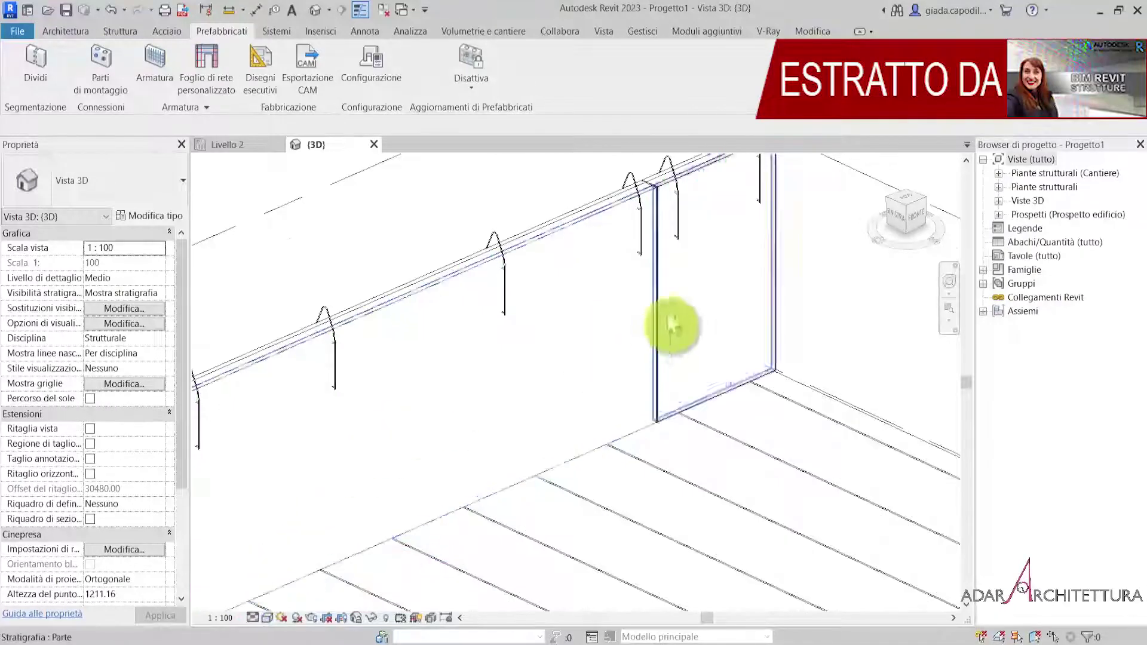
scroll(672, 326, "down", 3)
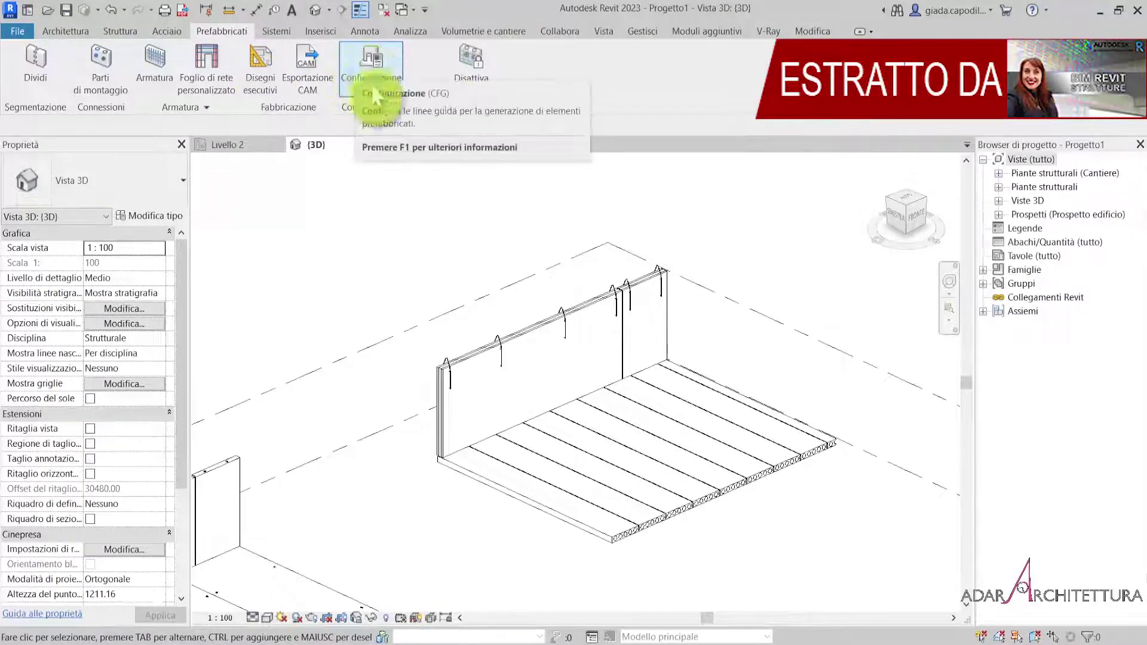
middle_click_drag(384, 410, 487, 317)
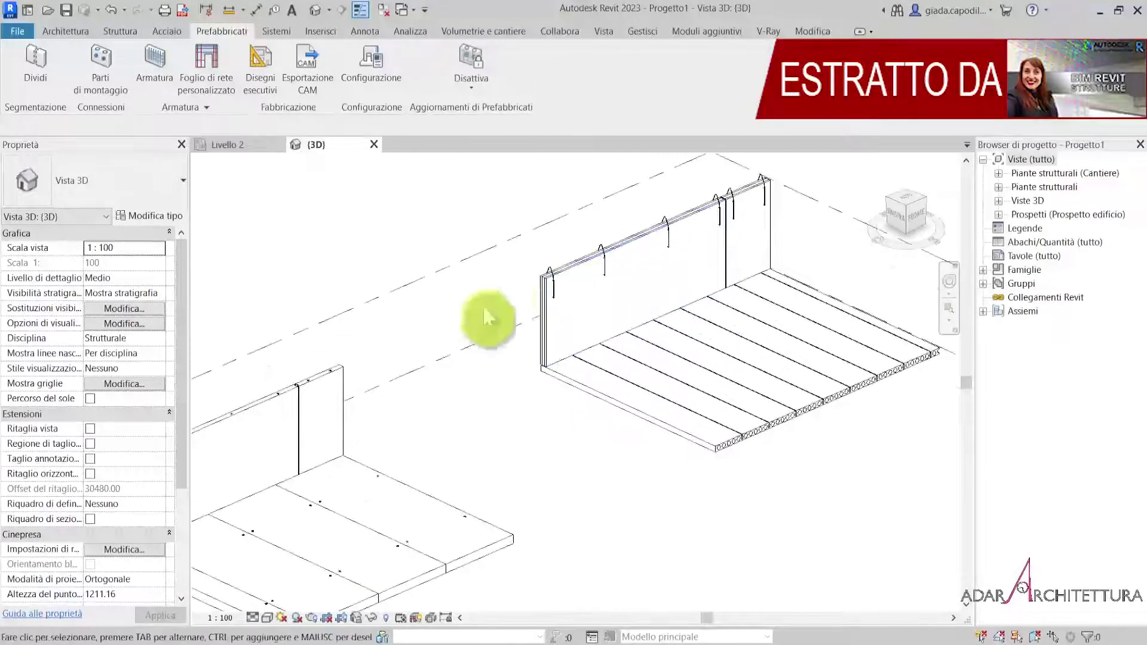
scroll(448, 359, "down", 2)
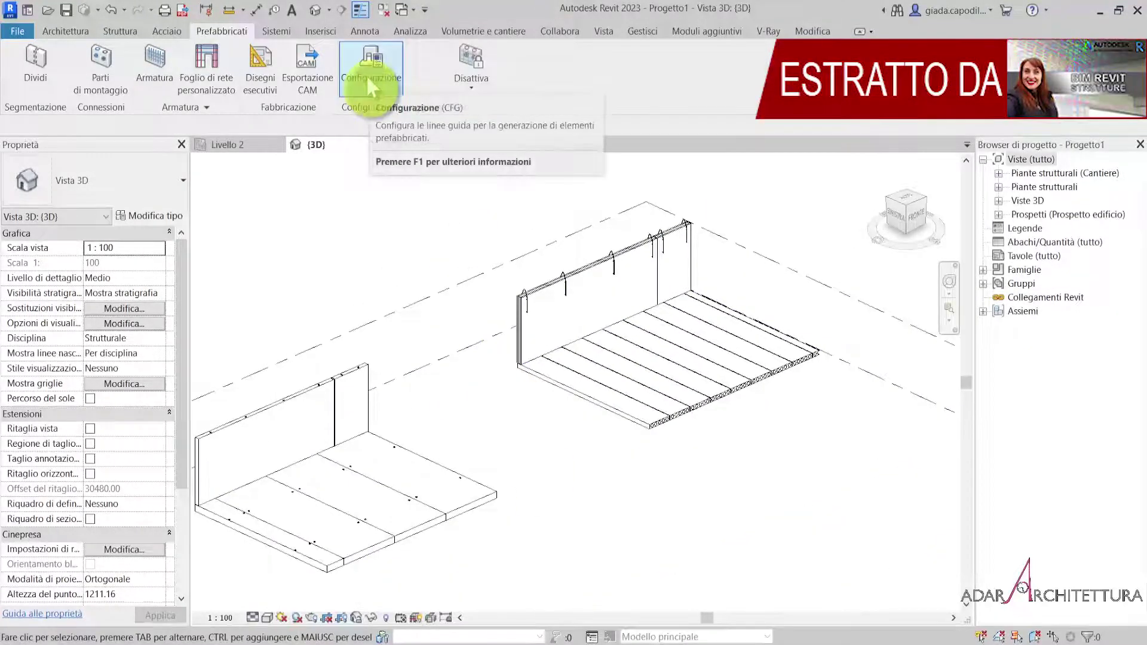
left_click(371, 58)
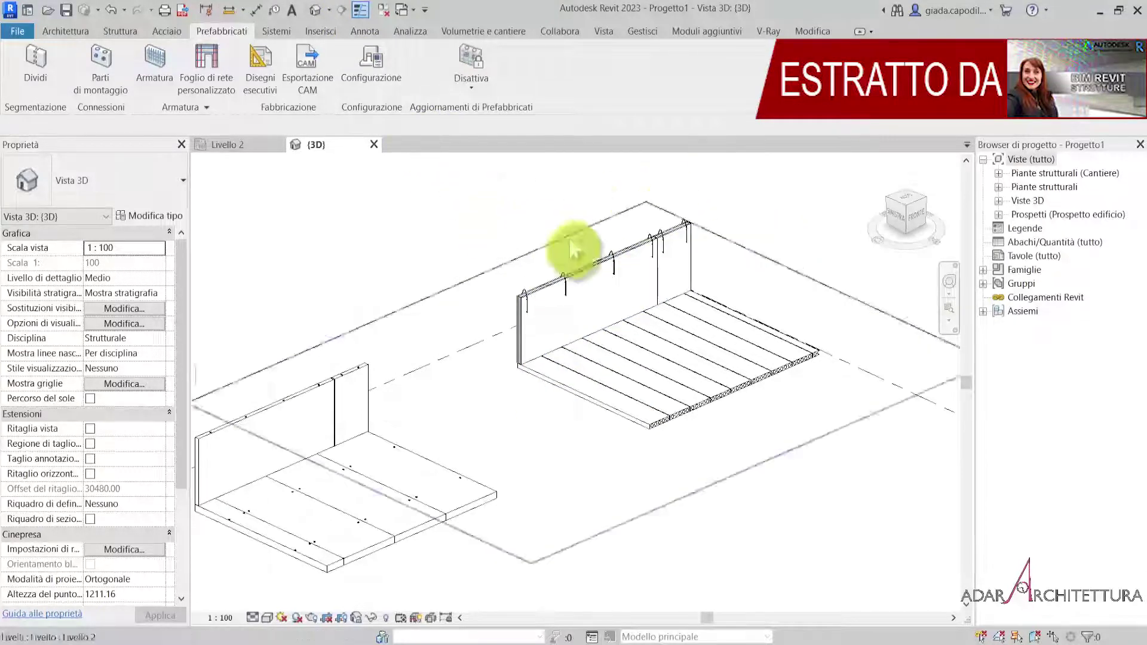
middle_click_drag(353, 305, 384, 283)
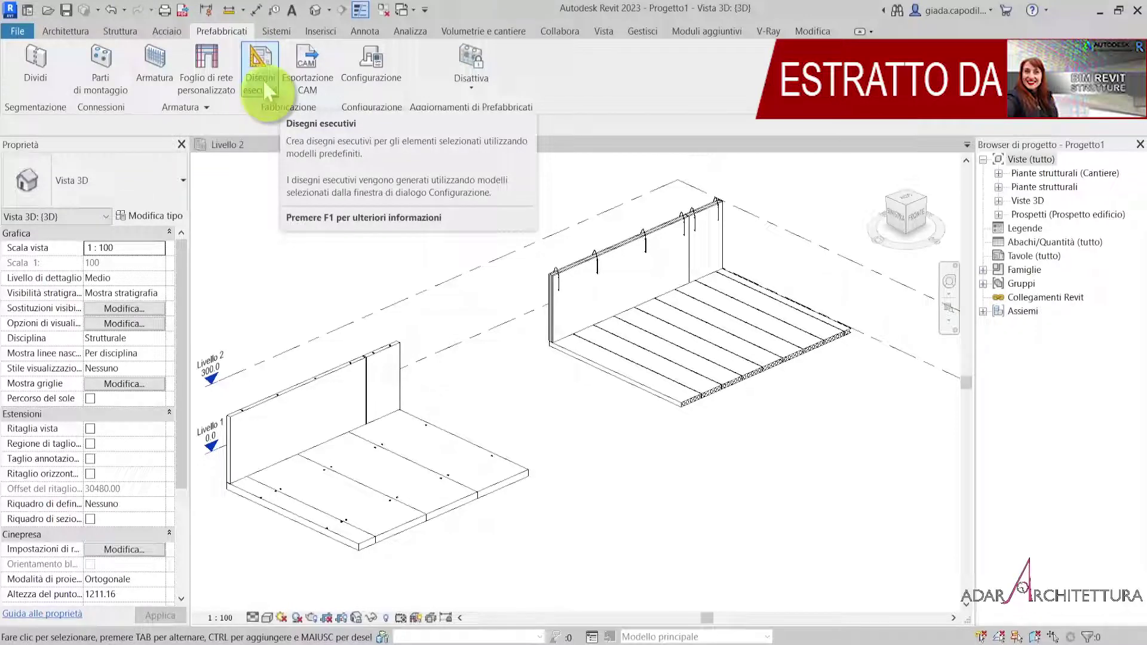
- Window-select the double wall and hollow-core slab and launch Disegni esecutivi shop drawings
left_click(264, 76)
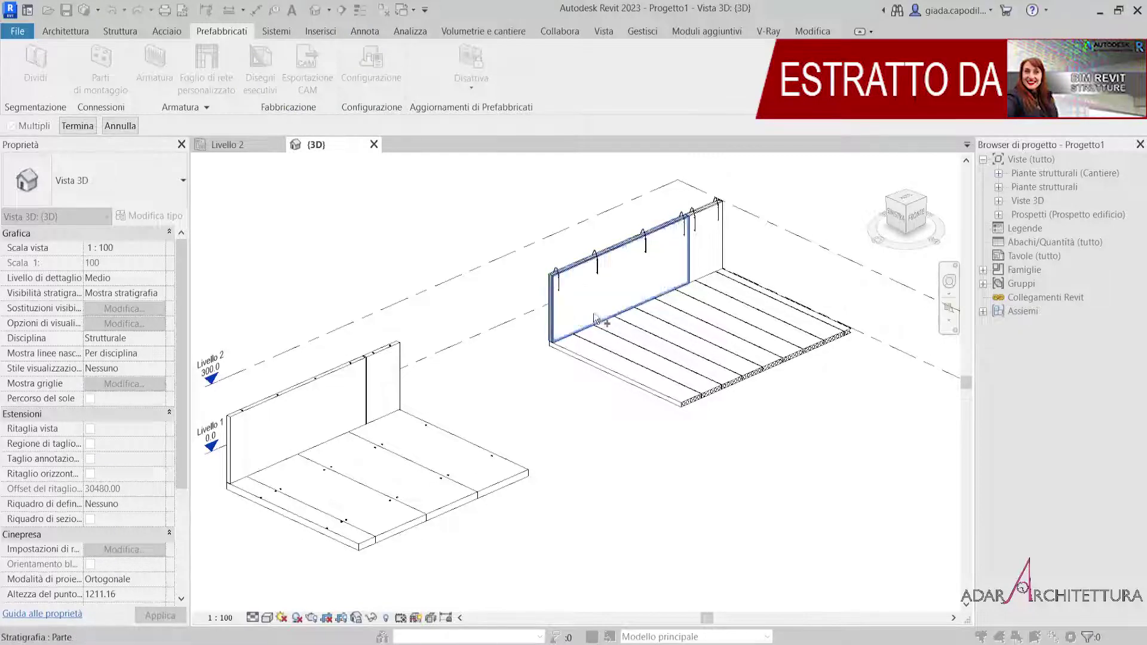
left_click(632, 387)
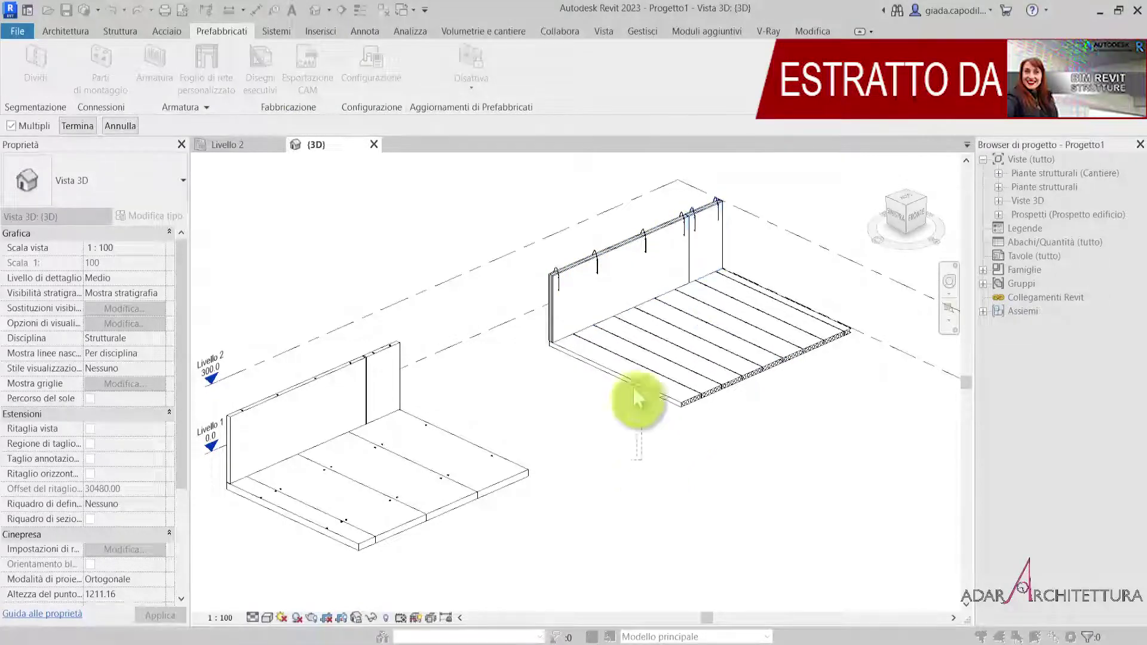
left_click(547, 274)
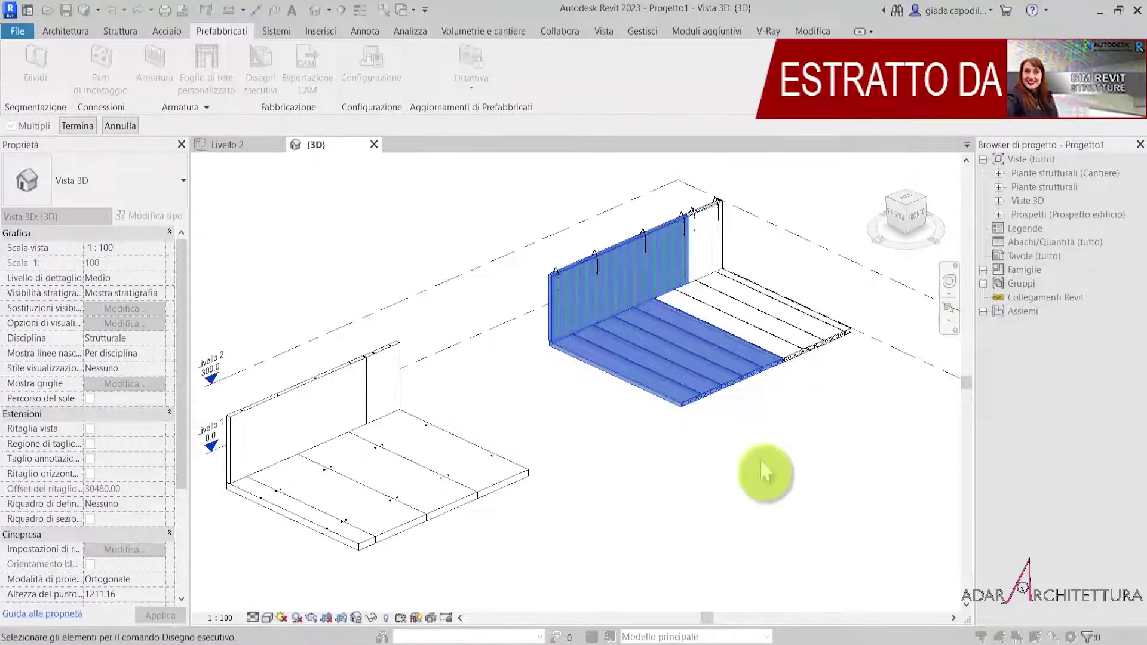
mouse_move(501, 172)
left_mouse_down()
mouse_move(879, 469)
mouse_move(875, 439)
left_mouse_up()
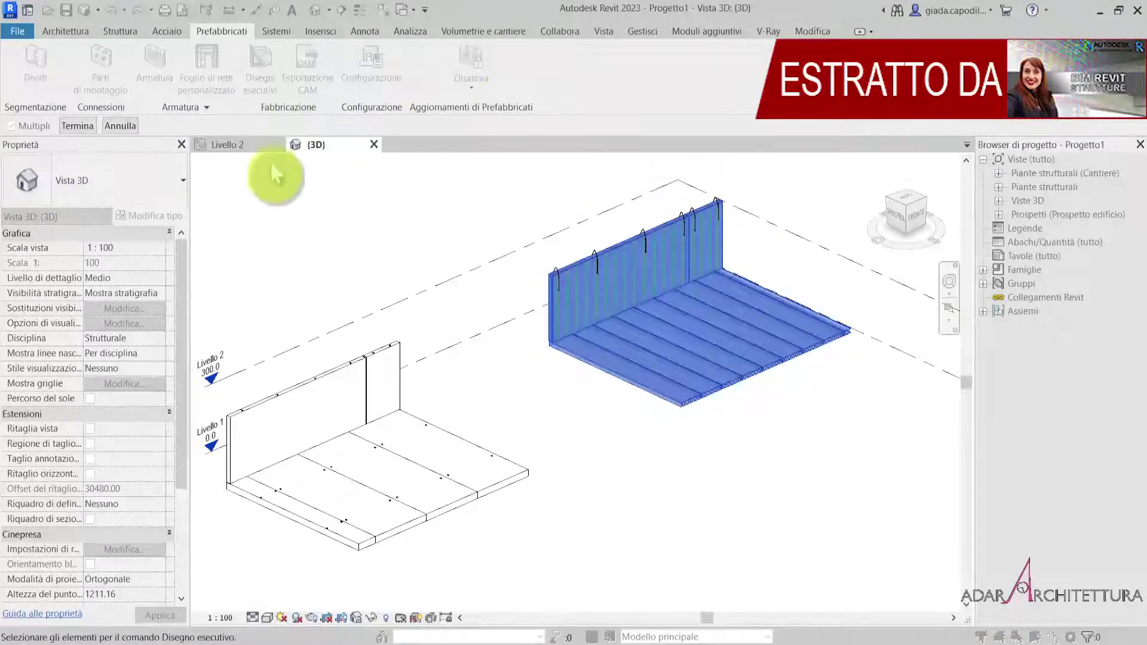
left_click(78, 136)
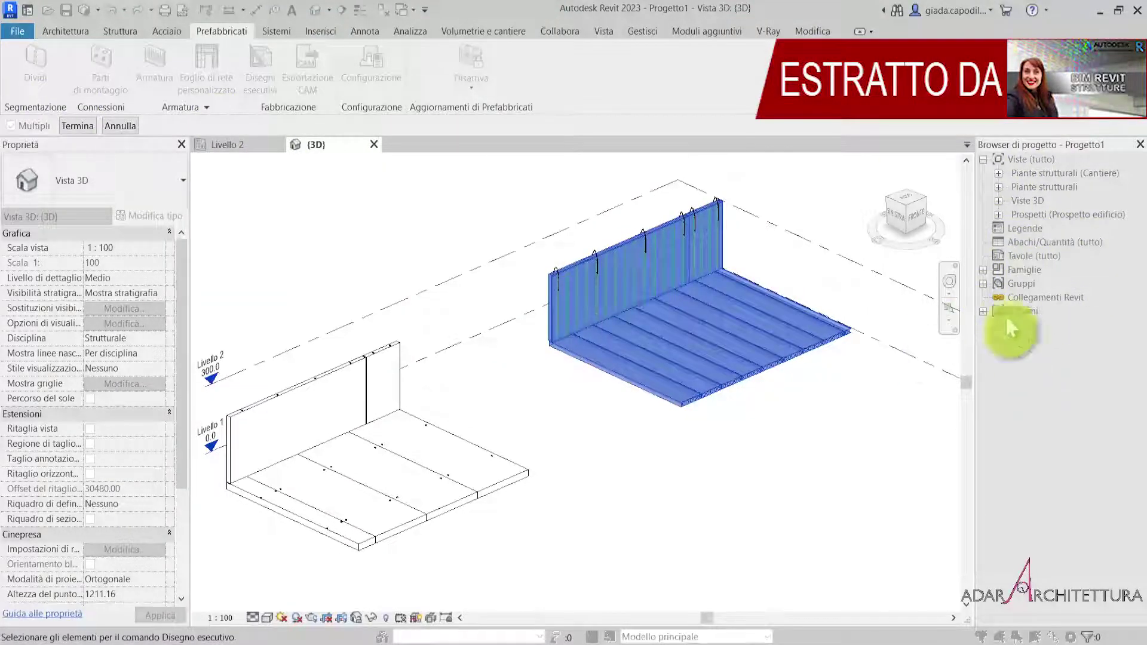
left_click(77, 126)
left_click(372, 231)
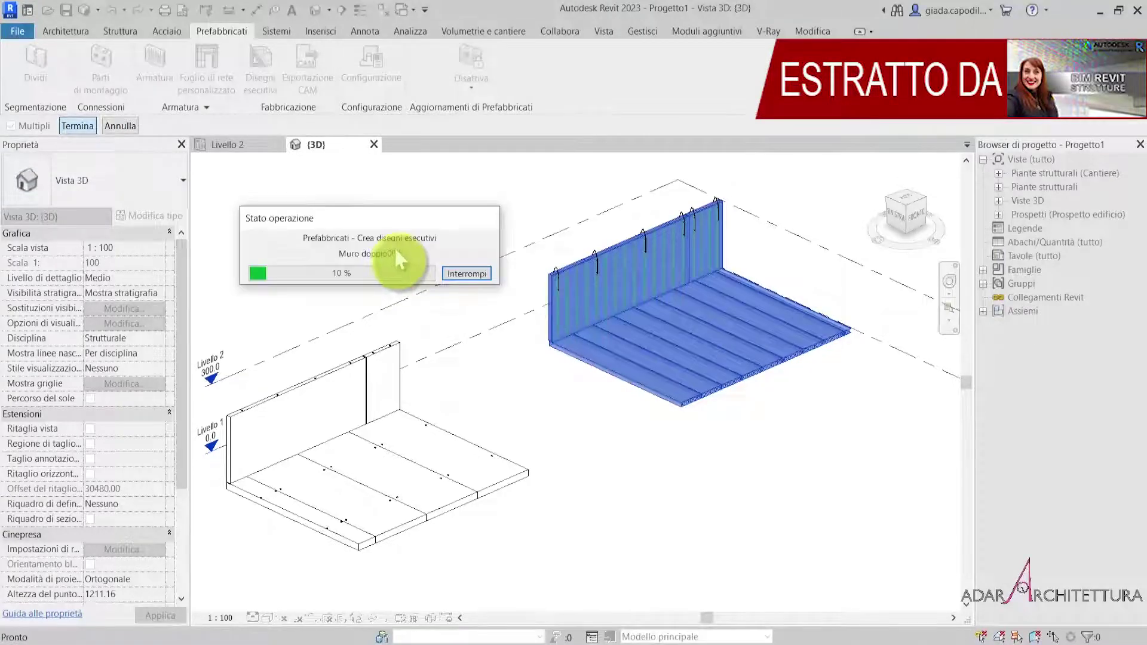
- Let shop drawing generation finish and accept the missing dimension-type warning to show sheet Solaio a nucleo cavo 005
left_click(429, 295)
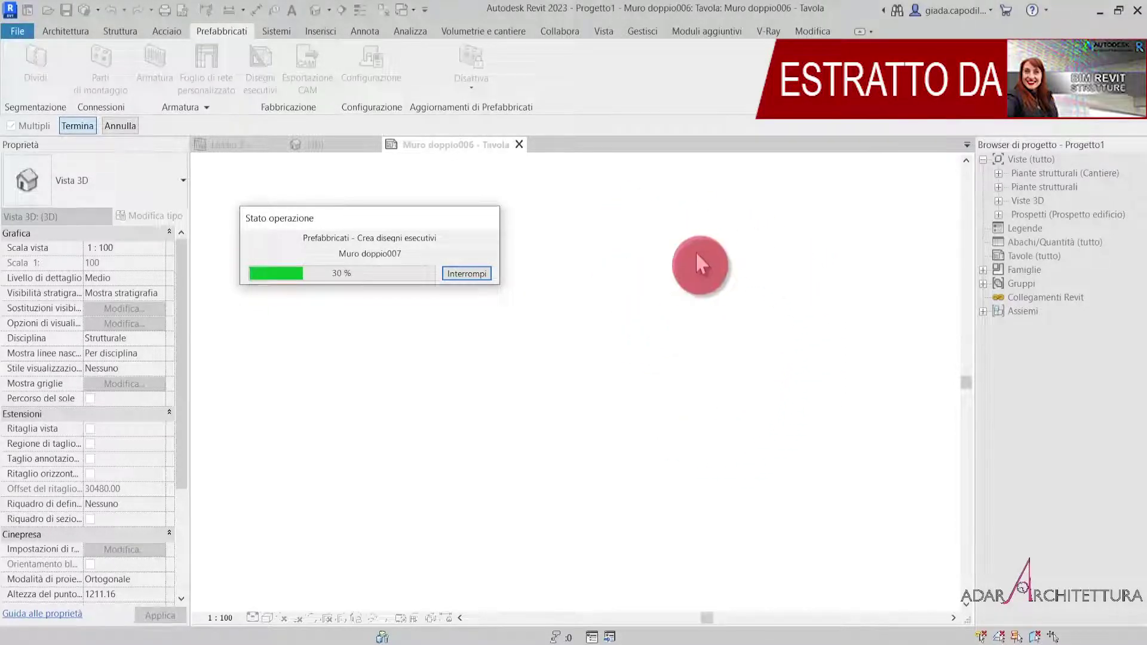
left_click(757, 286)
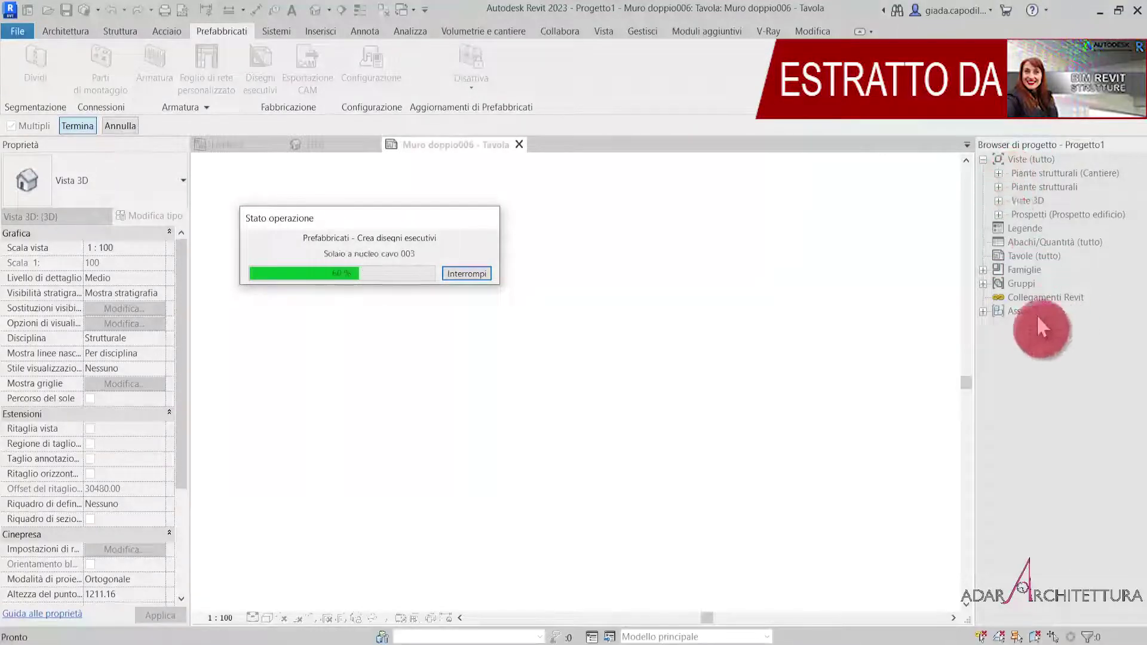
left_click(998, 272)
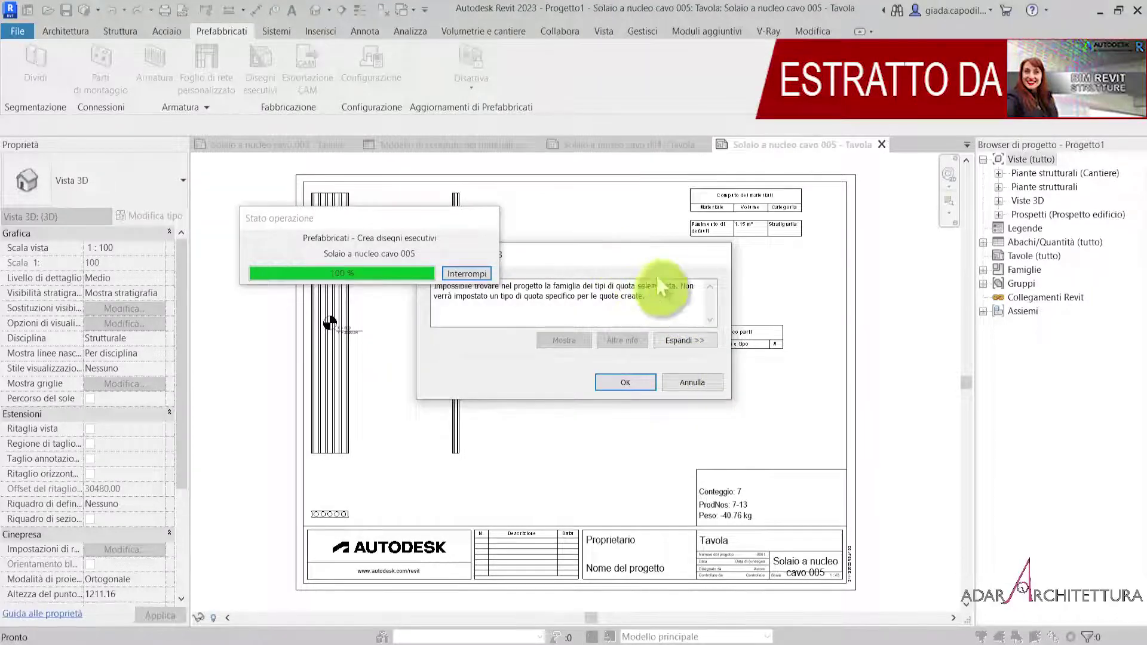
left_click(639, 387)
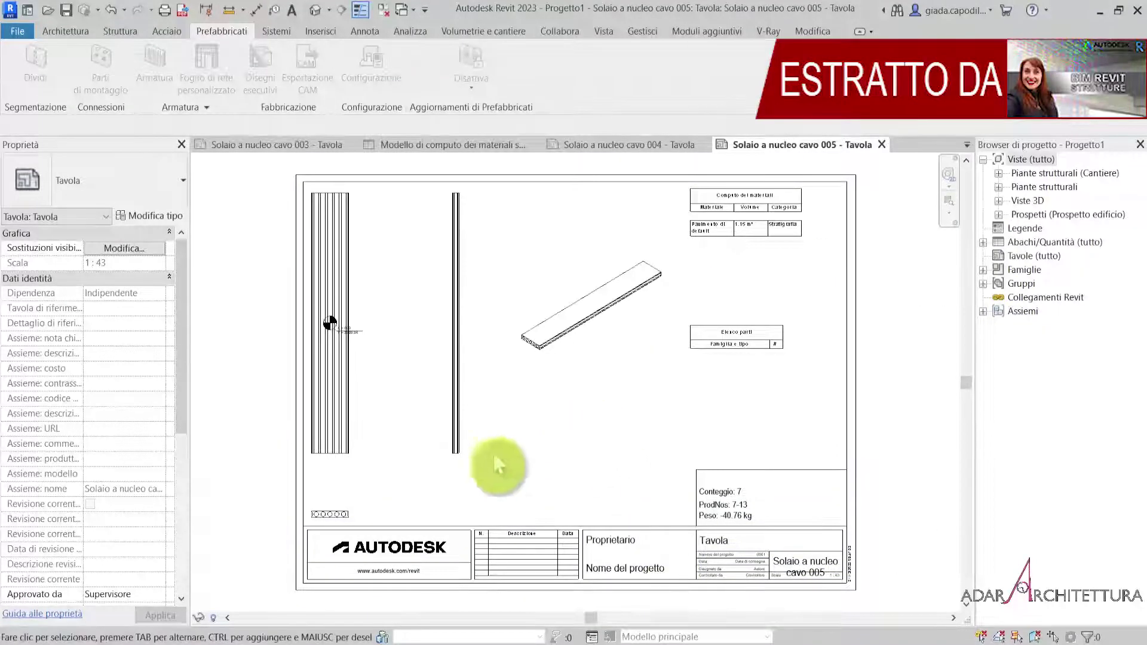
- Zoom to the Computo dei materiali table (Pavimento di default, 1.15 m³) and expand Abachi/Quantità
scroll(486, 449, "up", 2)
scroll(466, 412, "down", 1)
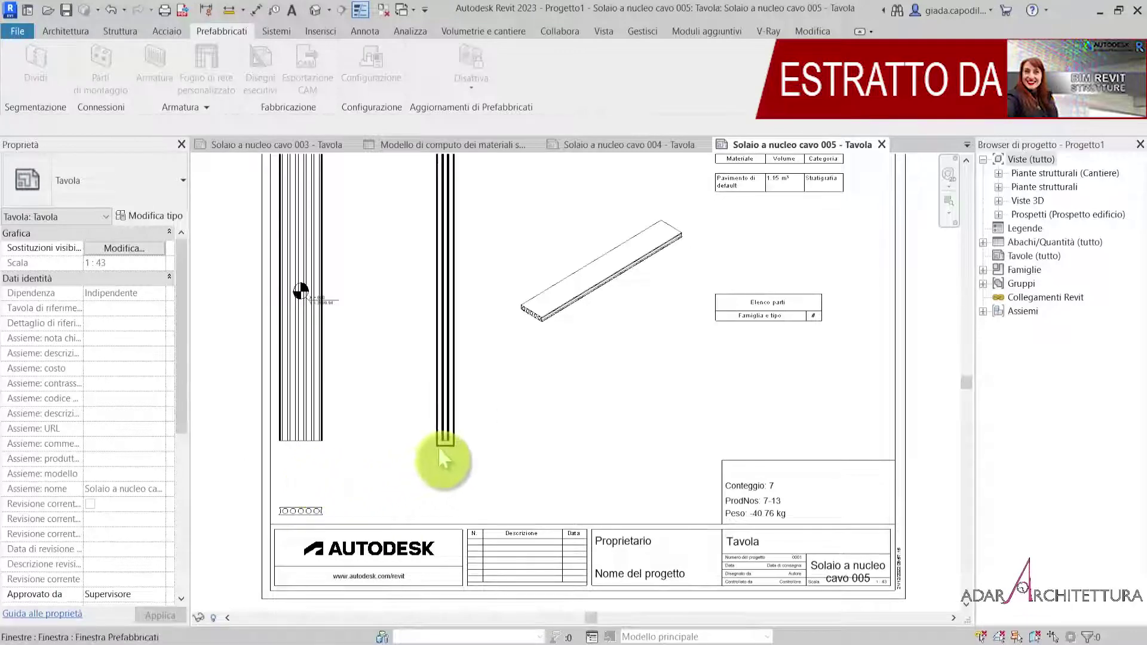
left_click(326, 363)
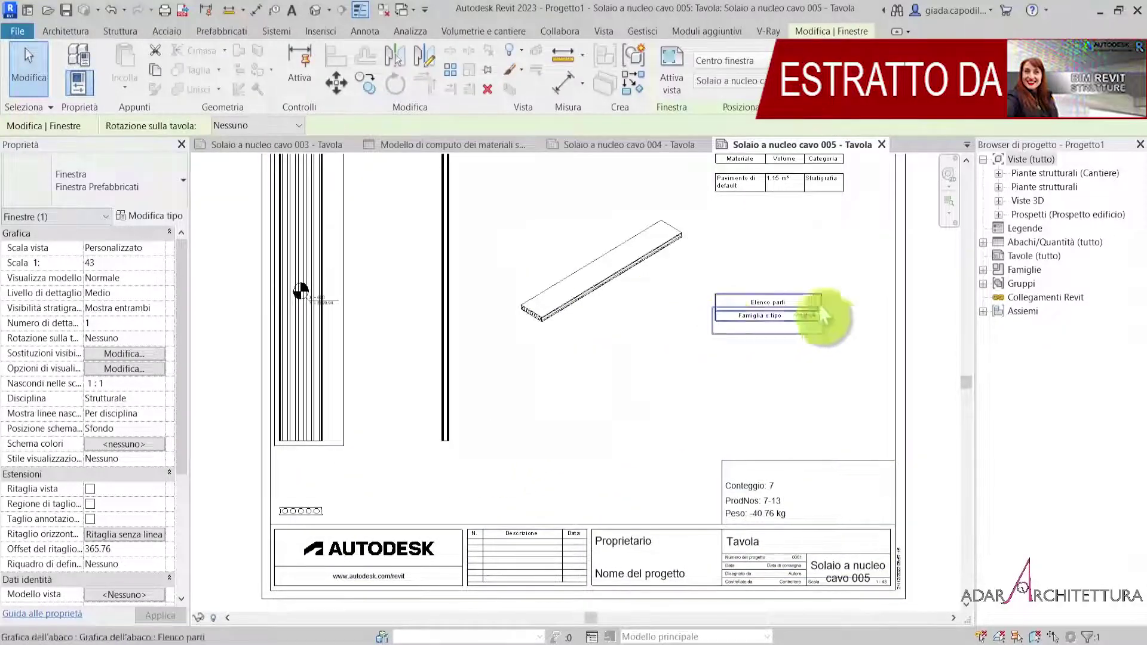
scroll(829, 306, "up", 4)
scroll(837, 302, "down", 3)
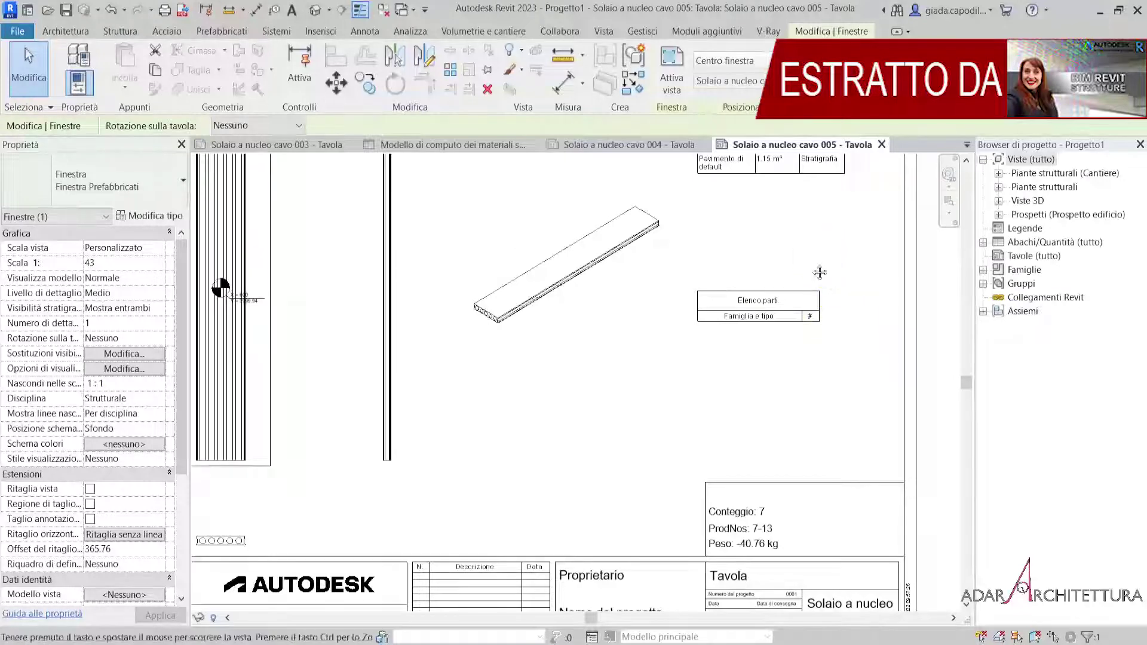
middle_click_drag(818, 269, 801, 338)
scroll(687, 323, "up", 2)
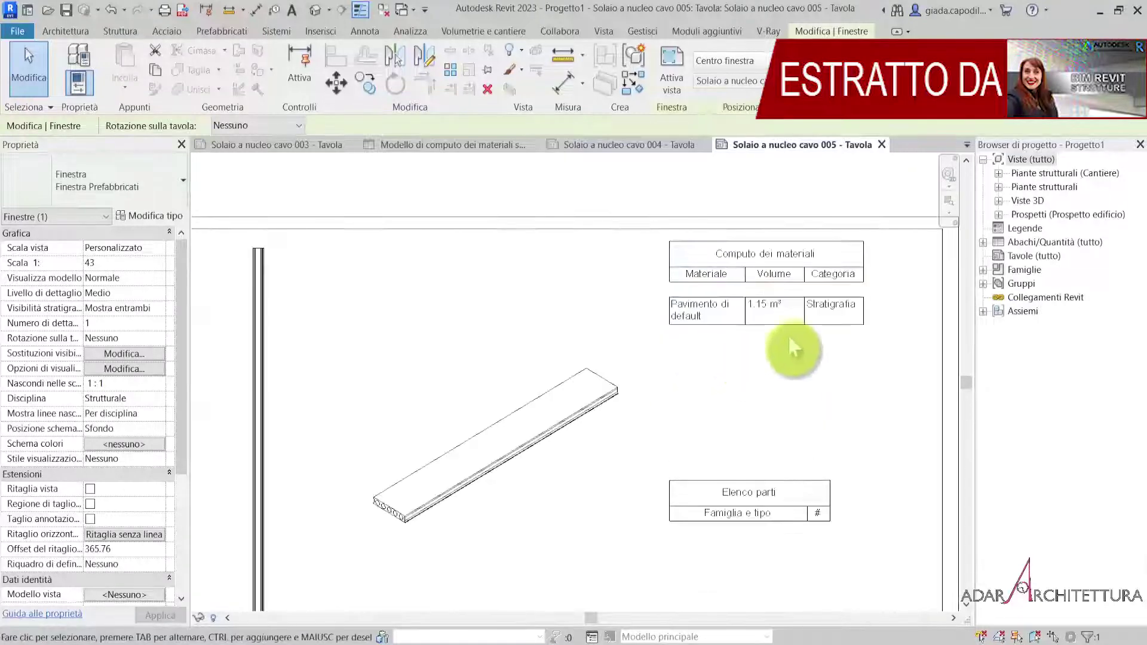
left_click(983, 242)
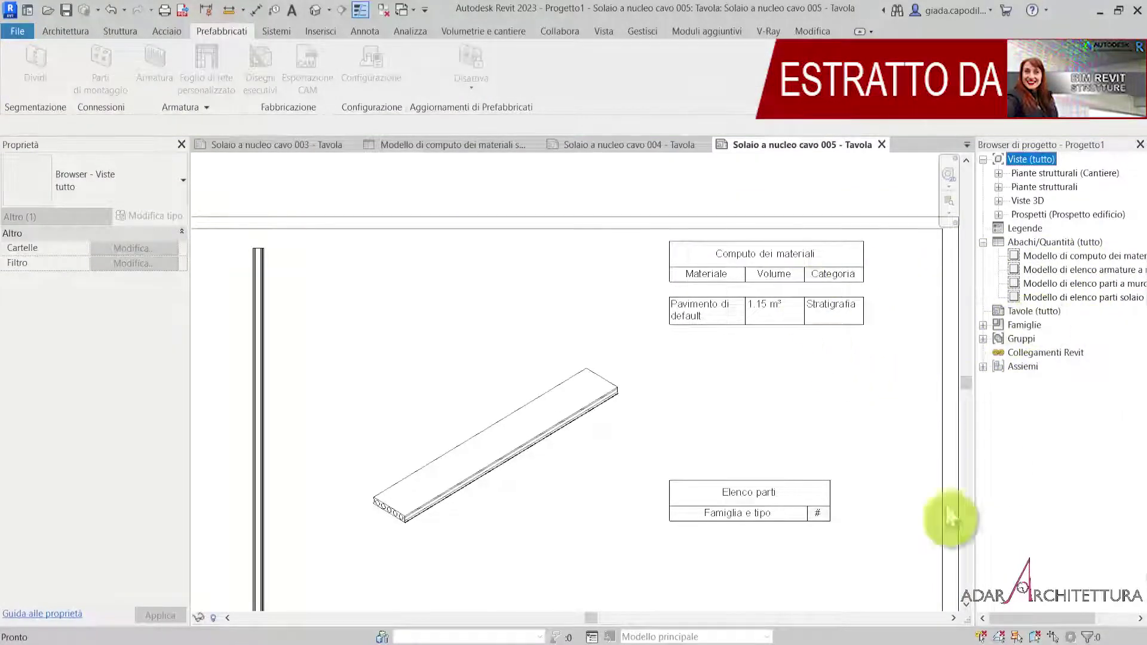
- Expand Assiemi, switch to the Muro doppio006 sheet and move its Elenco parti schedule down-left
left_click(984, 366)
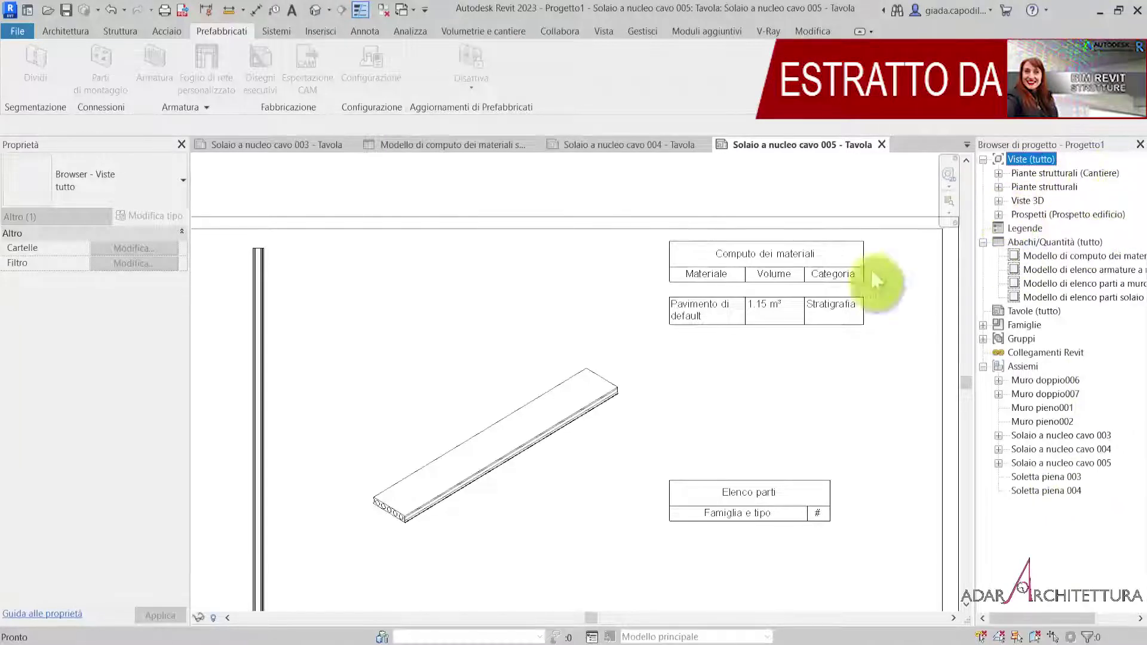
middle_click(725, 371)
left_click(634, 144)
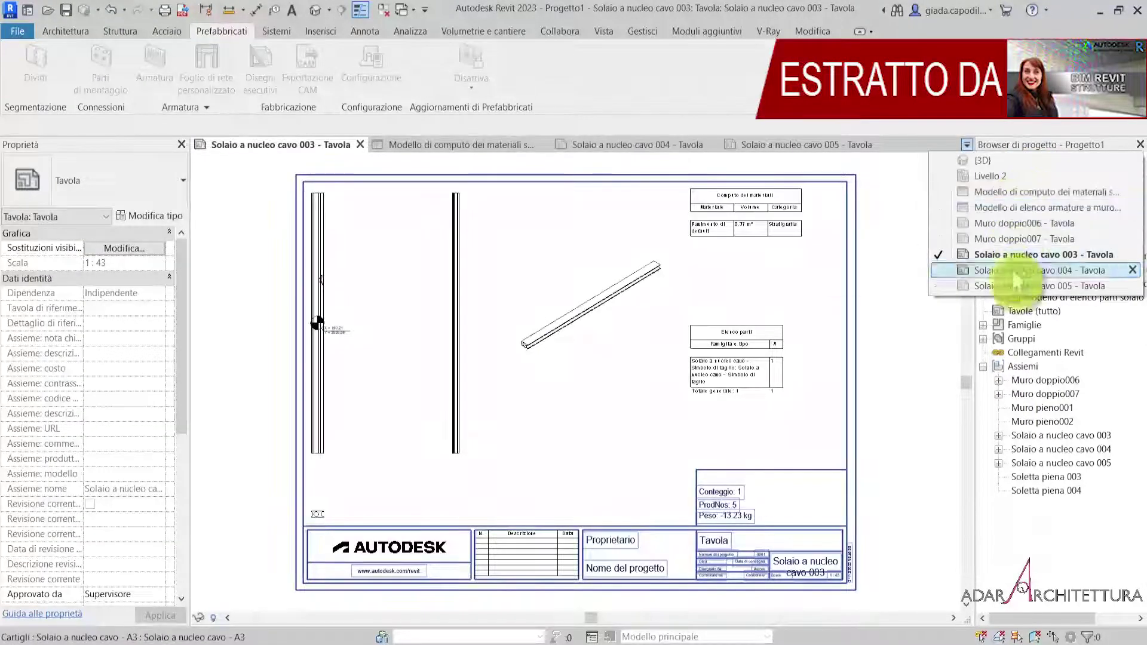
left_click(1027, 228)
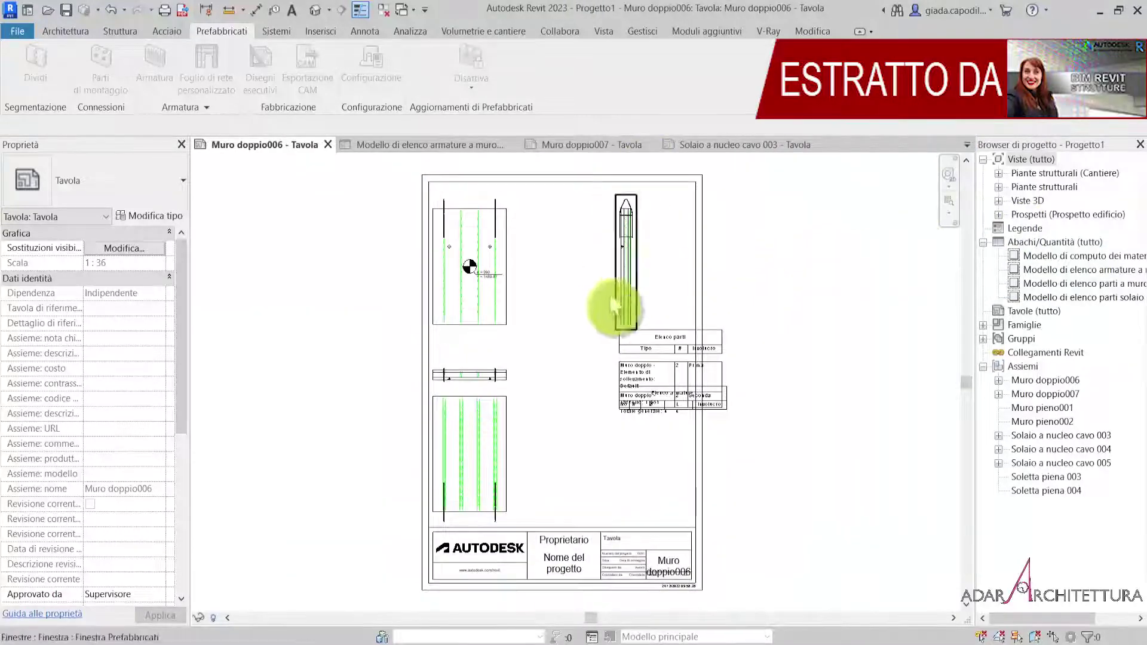
left_click_drag(696, 358, 647, 398)
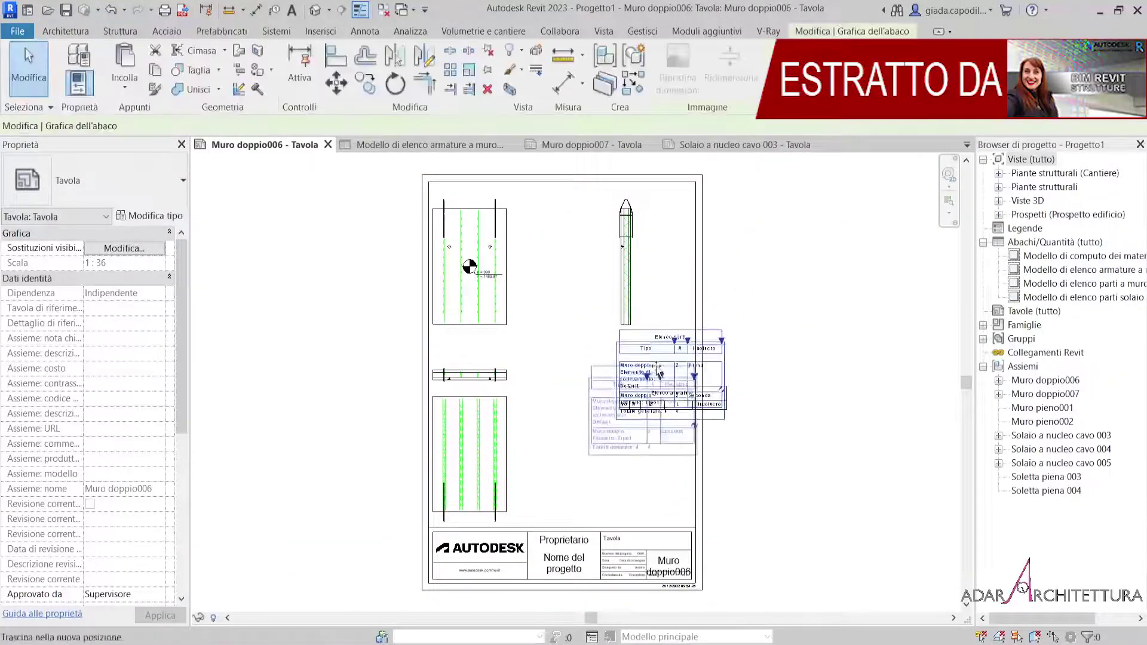
- Cycle through sheets Muro doppio007 and Solaio a nucleo cavo 003, then open the hollow-core material takeoff schedule
left_click(966, 145)
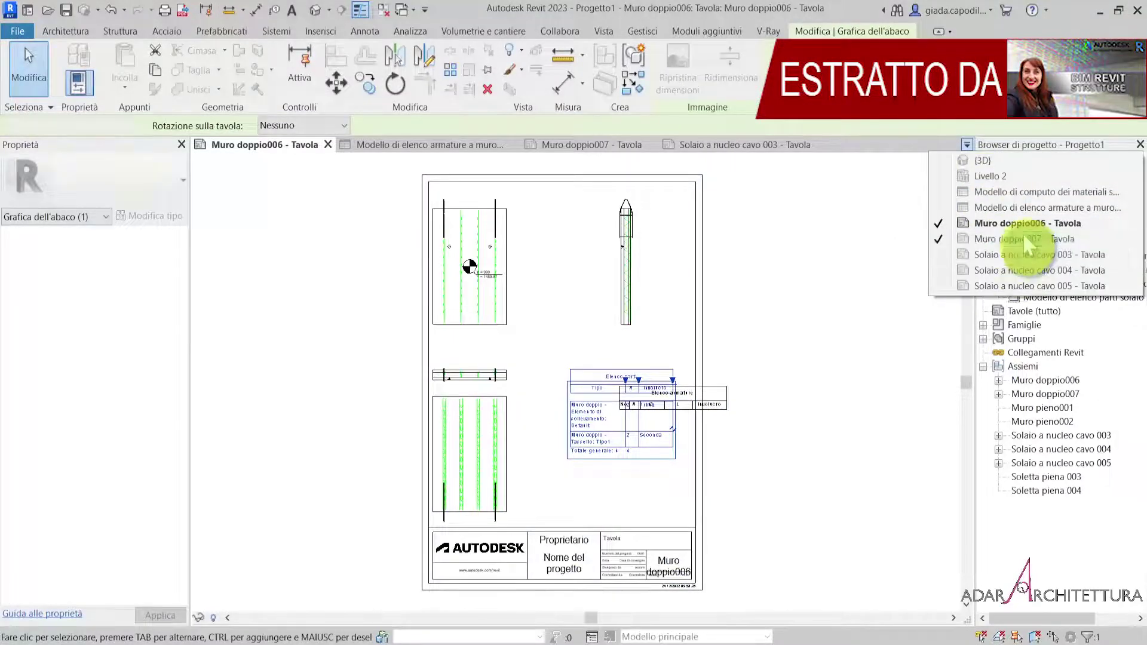
left_click(1024, 237)
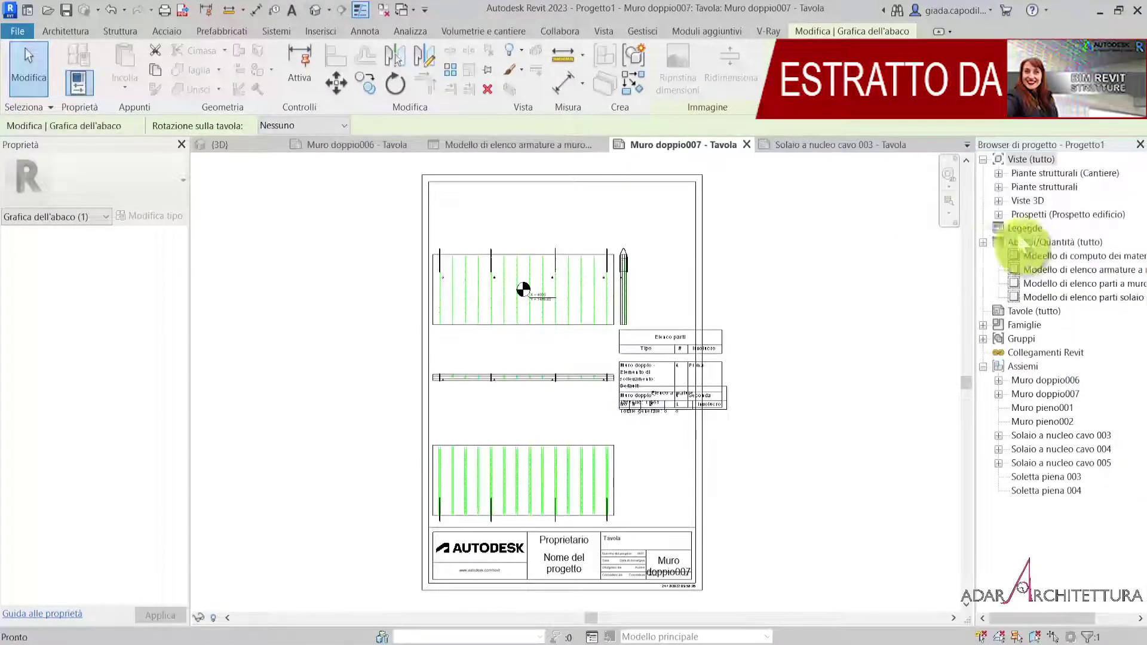
left_click(965, 145)
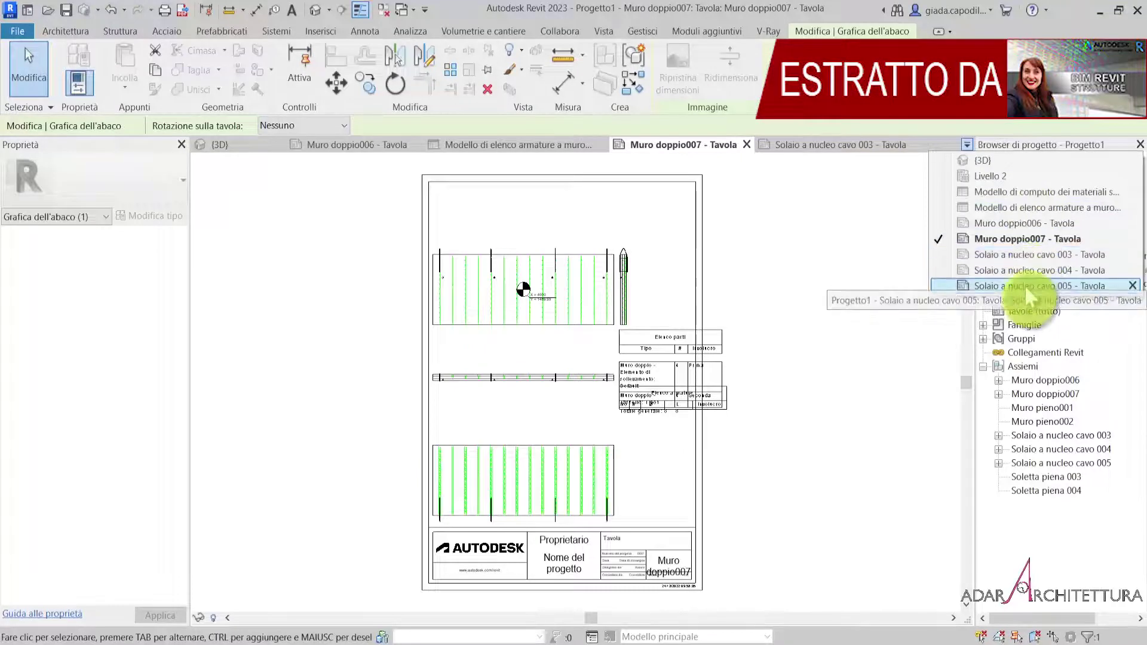
left_click(1012, 256)
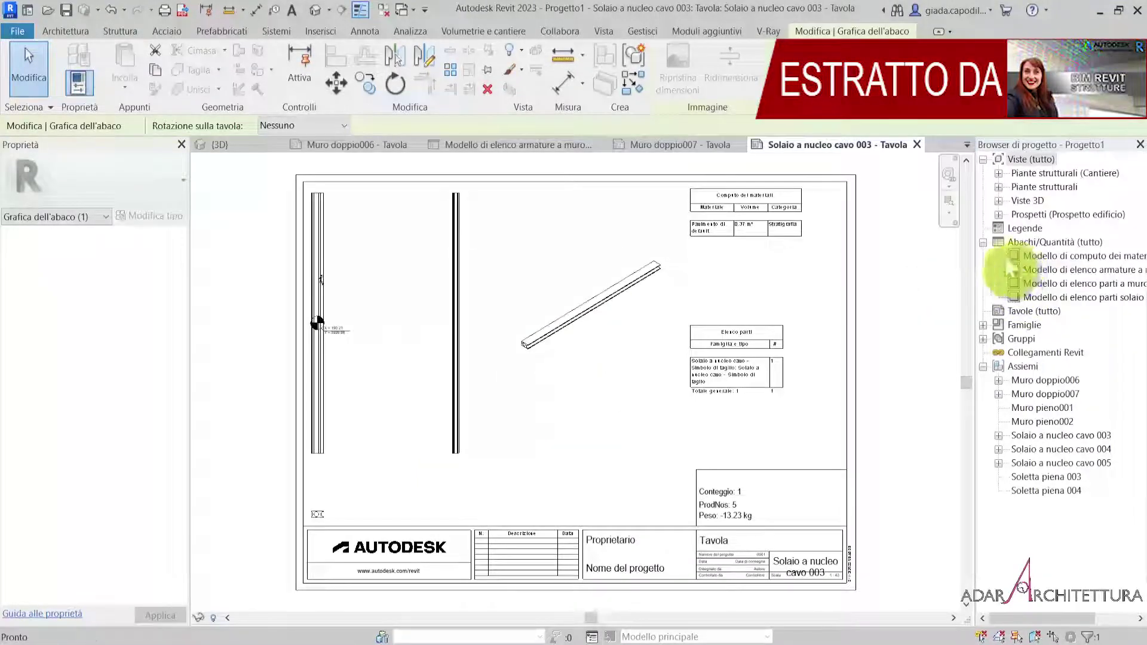
left_click(965, 146)
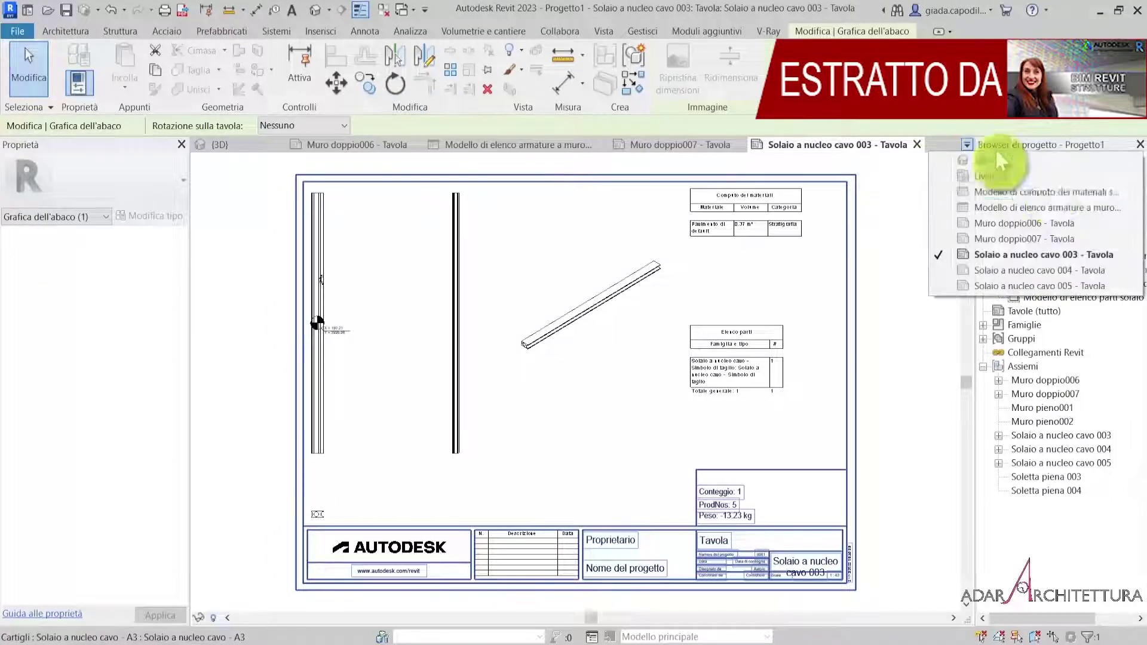
left_click(1039, 192)
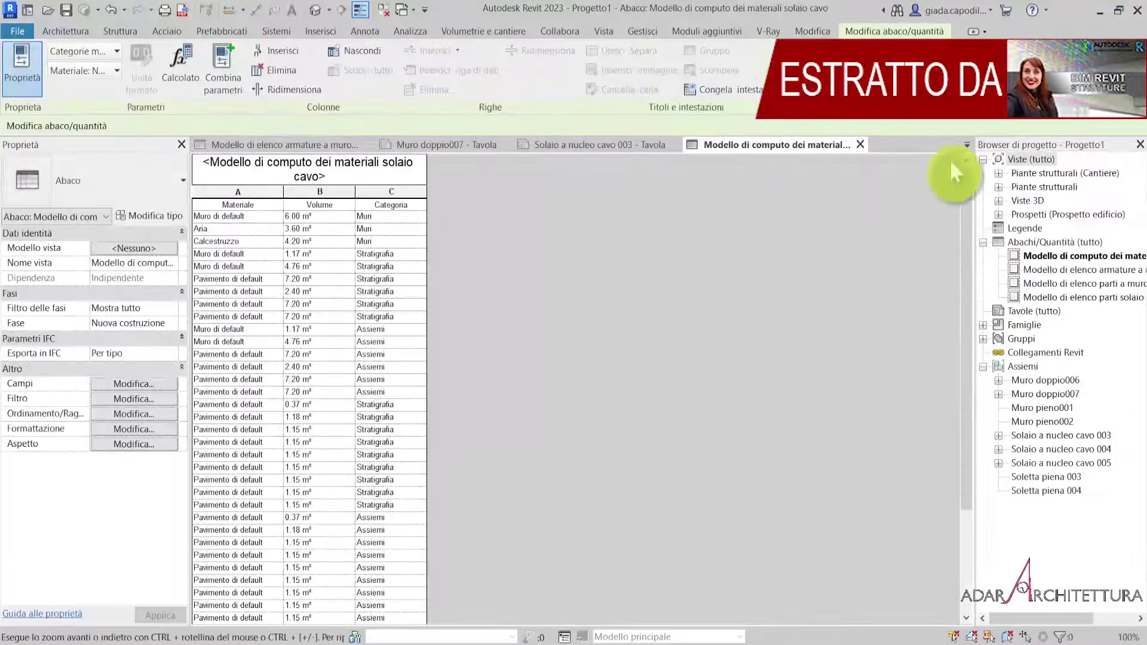
- View the Modello di elenco armature a muro doppio schedule, then switch back to {3D}
left_click(965, 147)
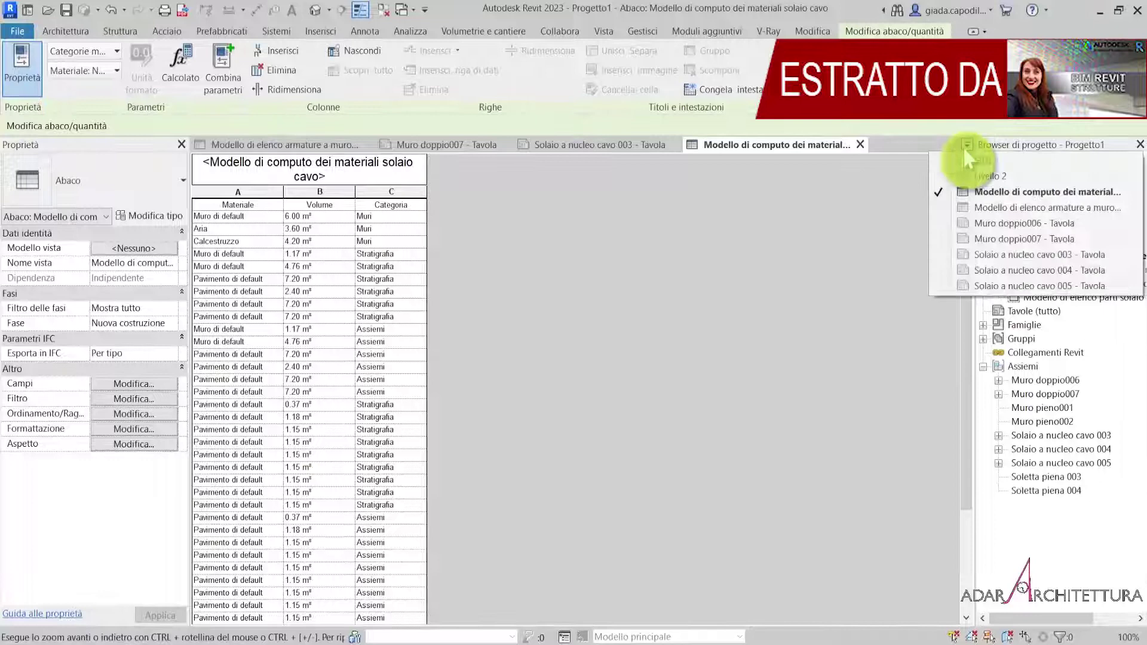
left_click(986, 207)
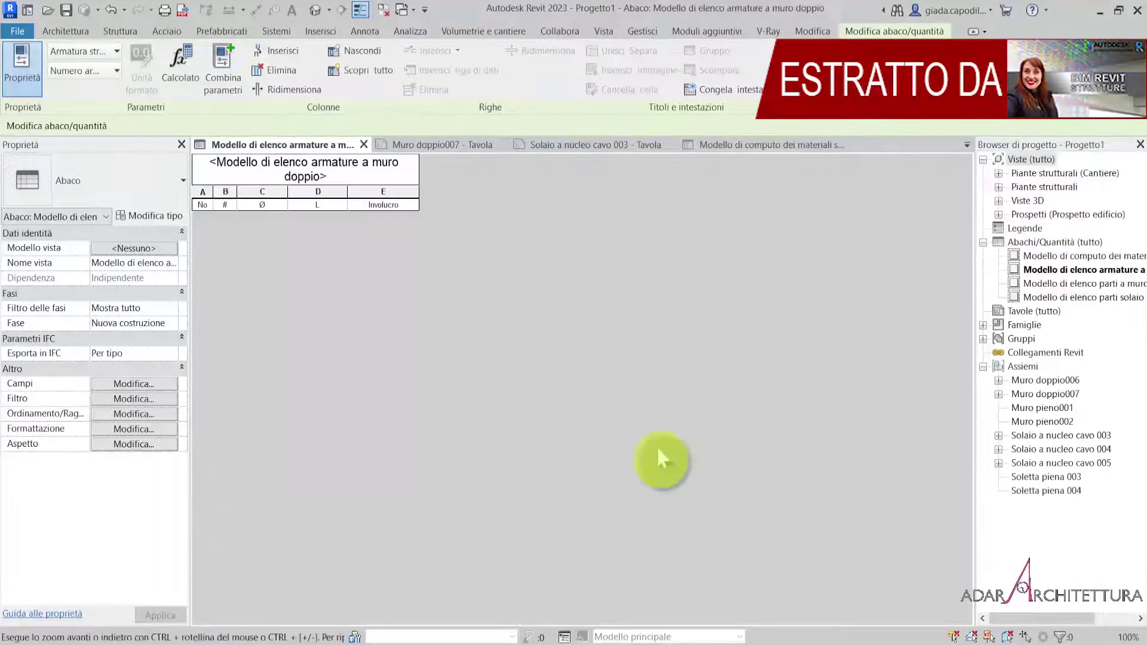
left_click(966, 144)
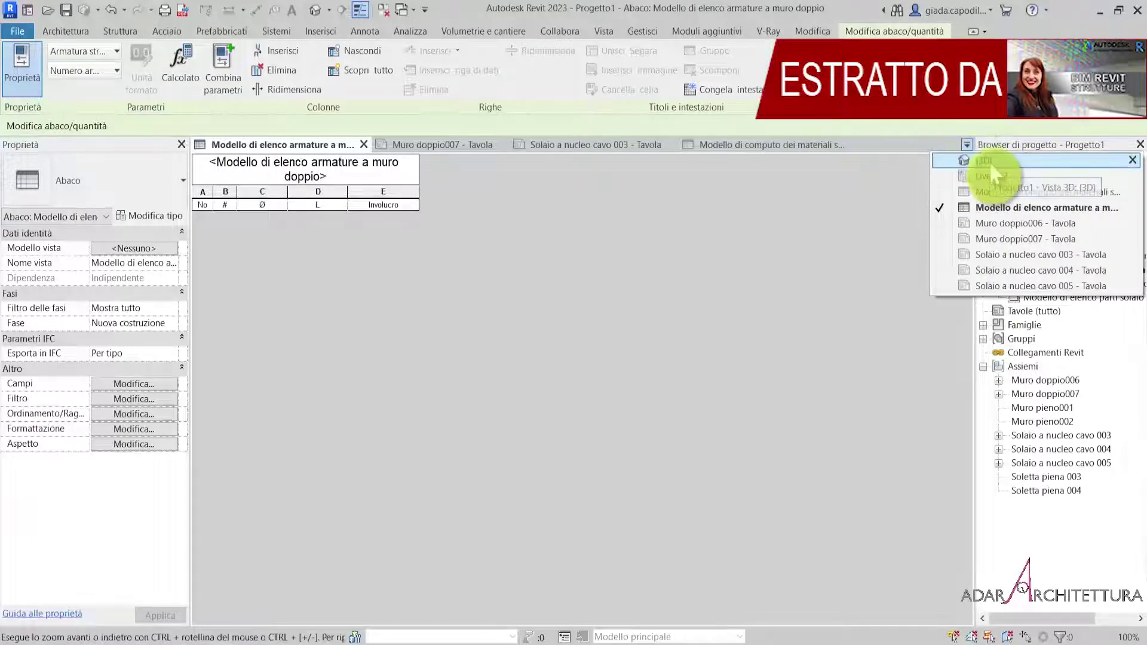
left_click(989, 161)
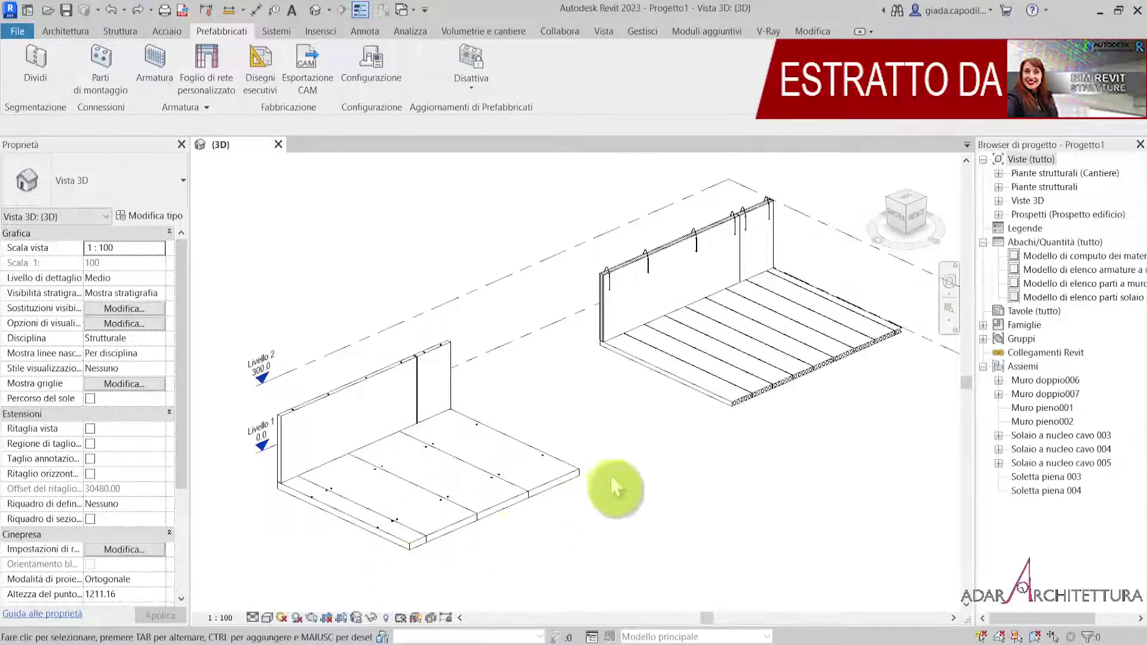
- Set Visibilità stratigrafia to Mostra originale and review the Generico 300 mm floor's boundary sketch
left_click(159, 292)
left_click(143, 323)
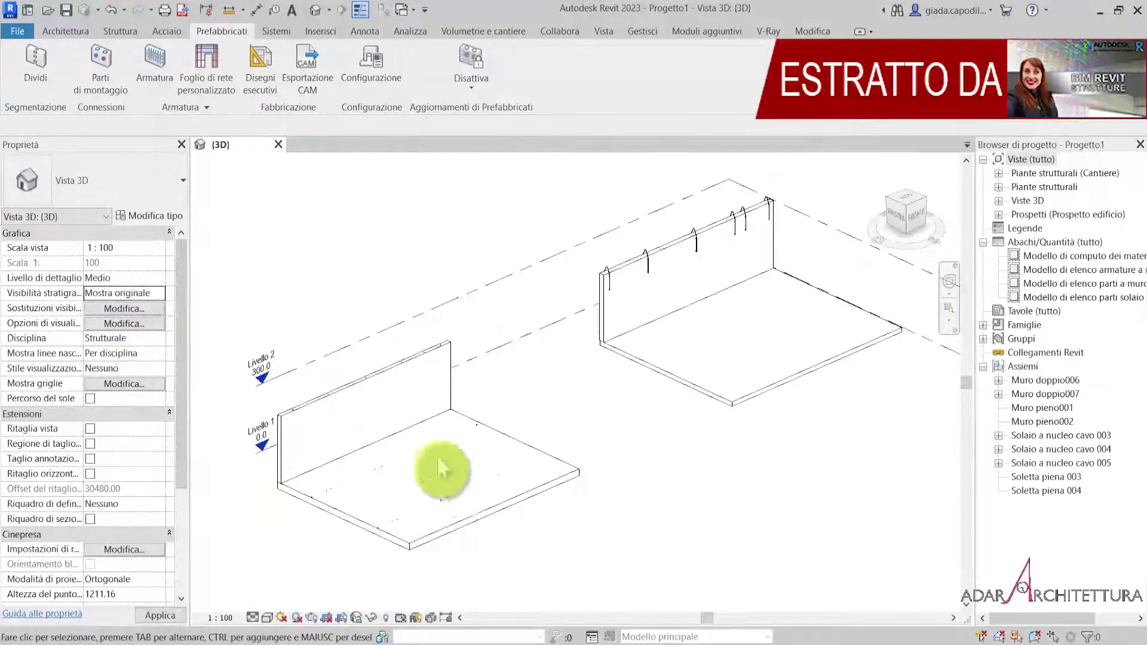
left_click(482, 503)
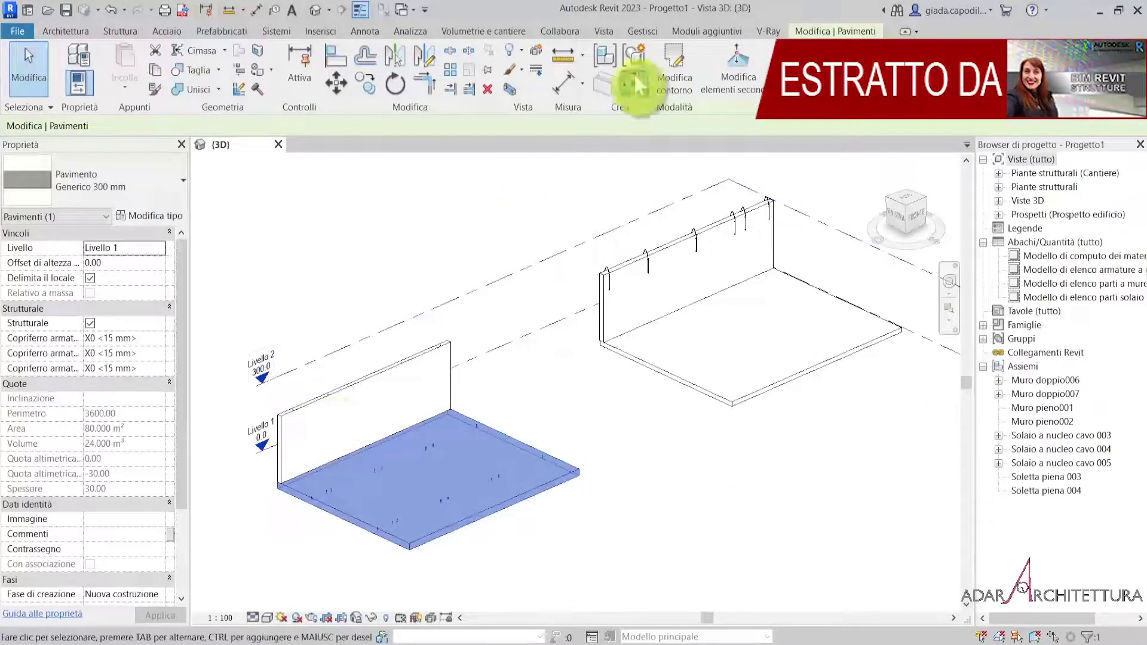
left_click(674, 77)
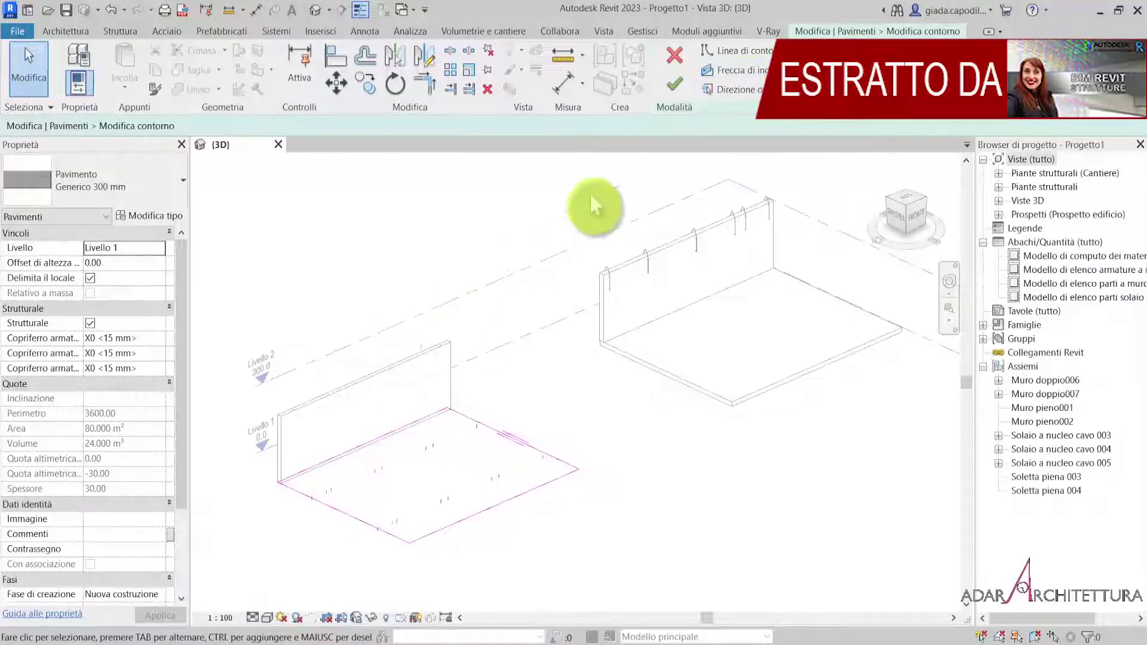
left_click(676, 84)
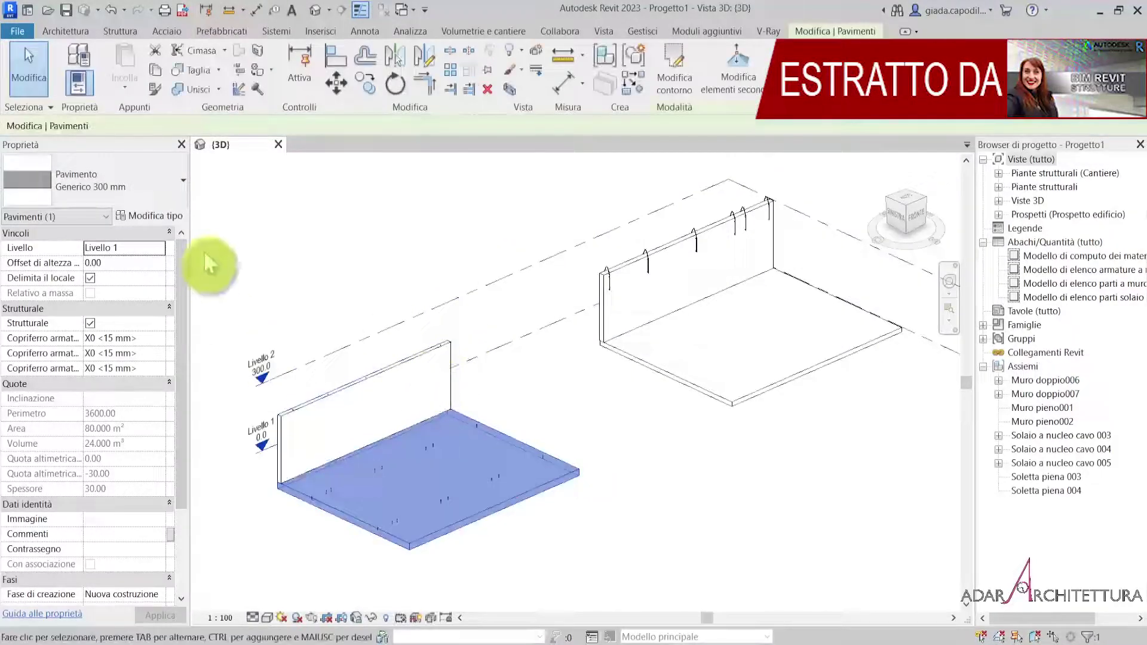
- Set Visibilità stratigrafia to Mostra stratigrafia so the floors and walls appear as their split parts
left_click(289, 233)
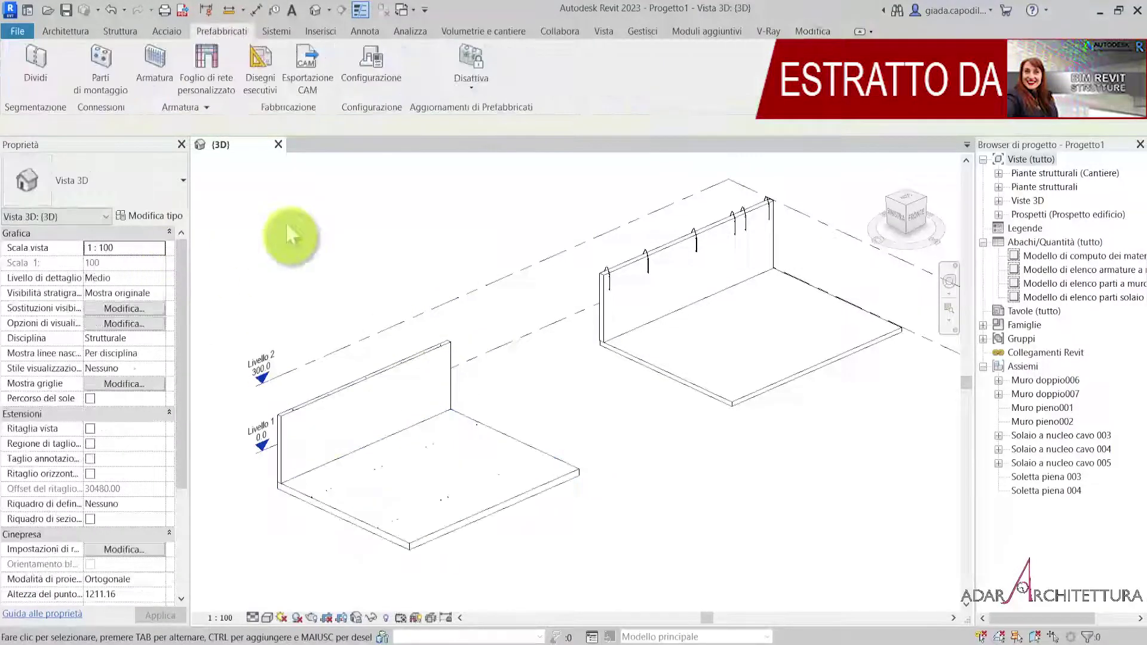
left_click(159, 293)
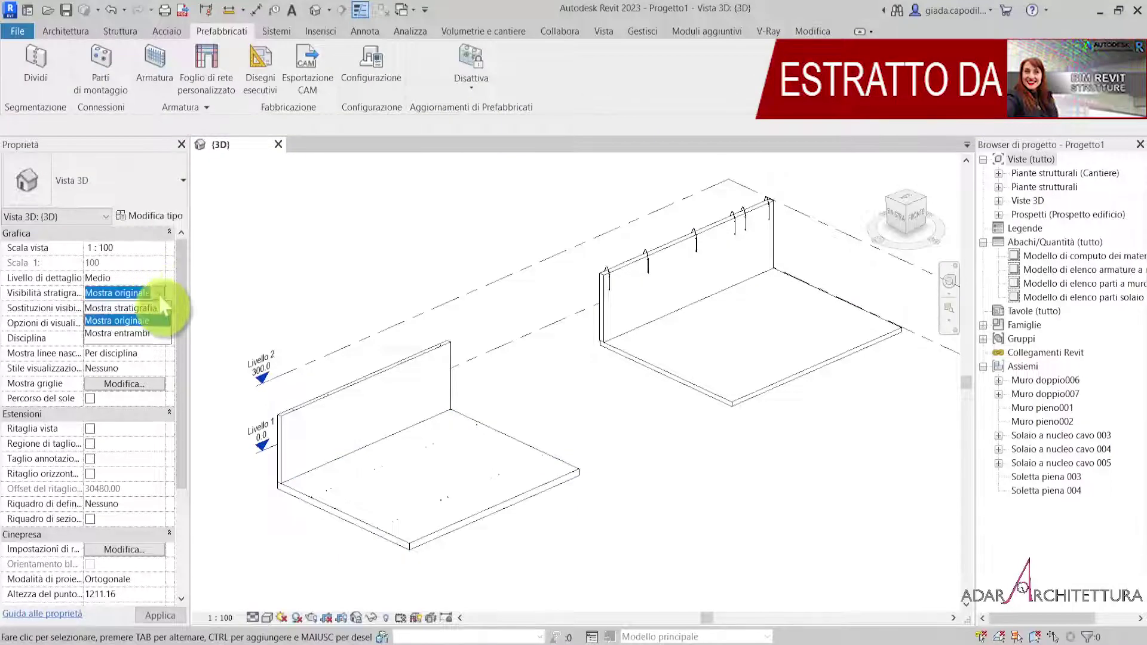
left_click(133, 319)
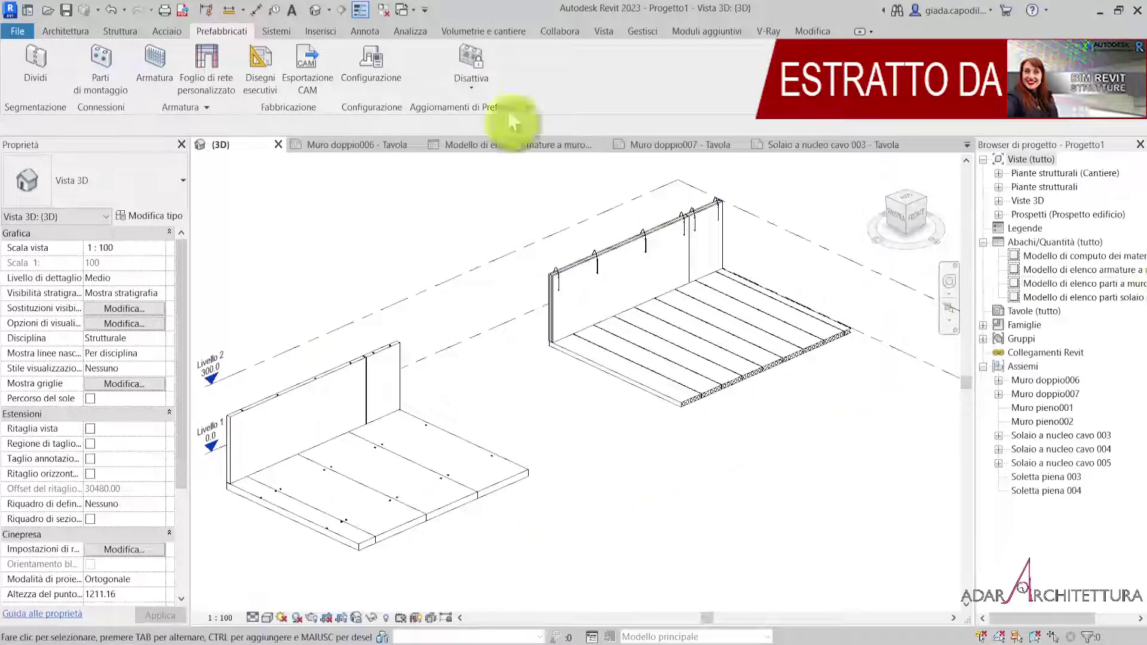
left_click(375, 70)
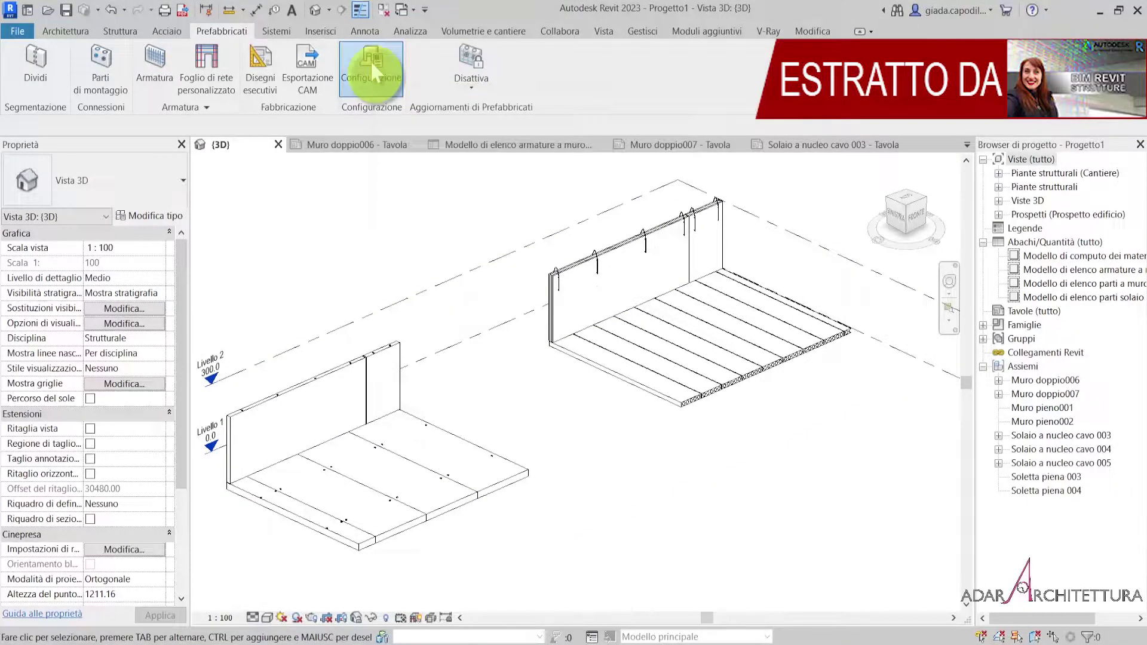
- Show Muro pieno part settings: 4000 kg lifter capacity and Muro pieno - Boccola anchors
left_click(385, 96)
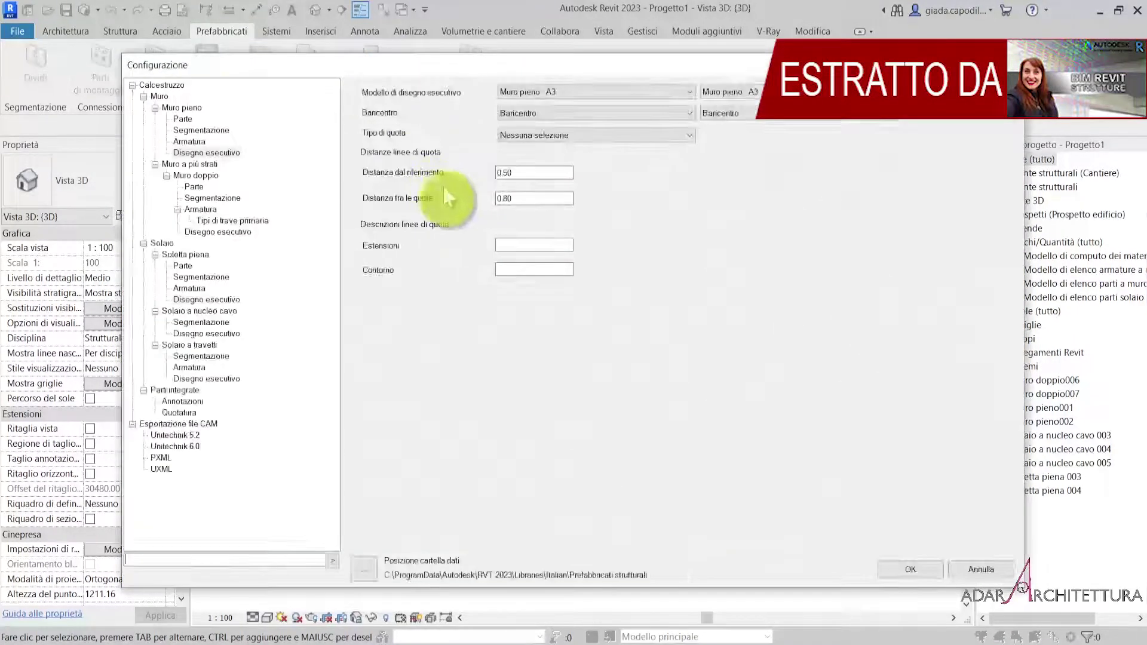
left_click_drag(244, 63, 292, 67)
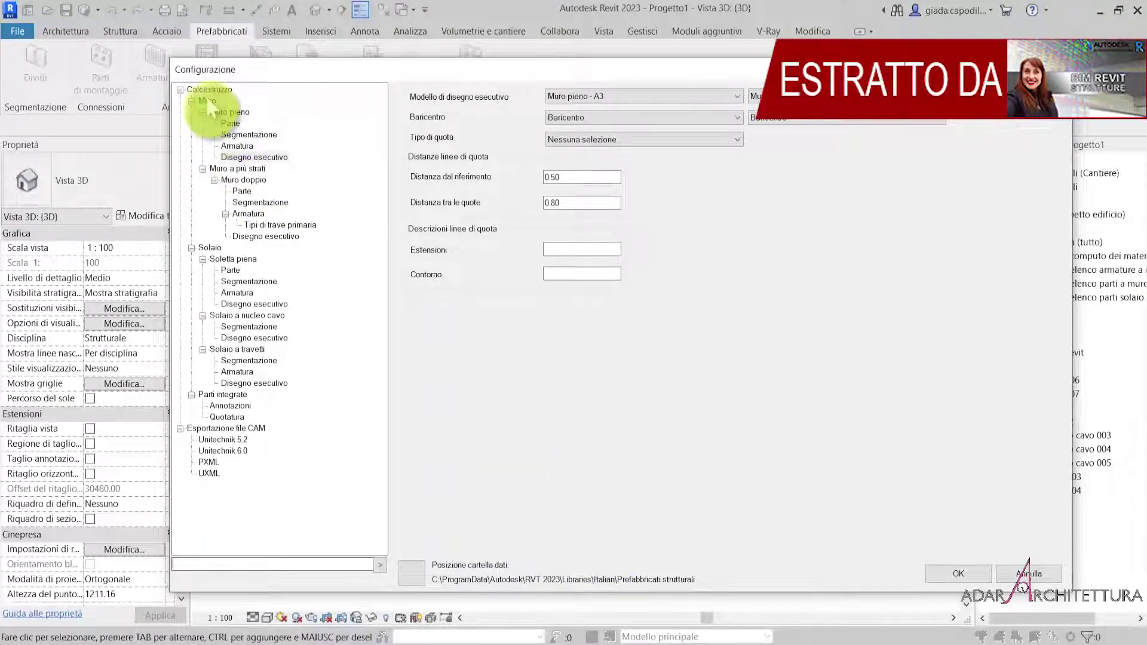
left_click(228, 123)
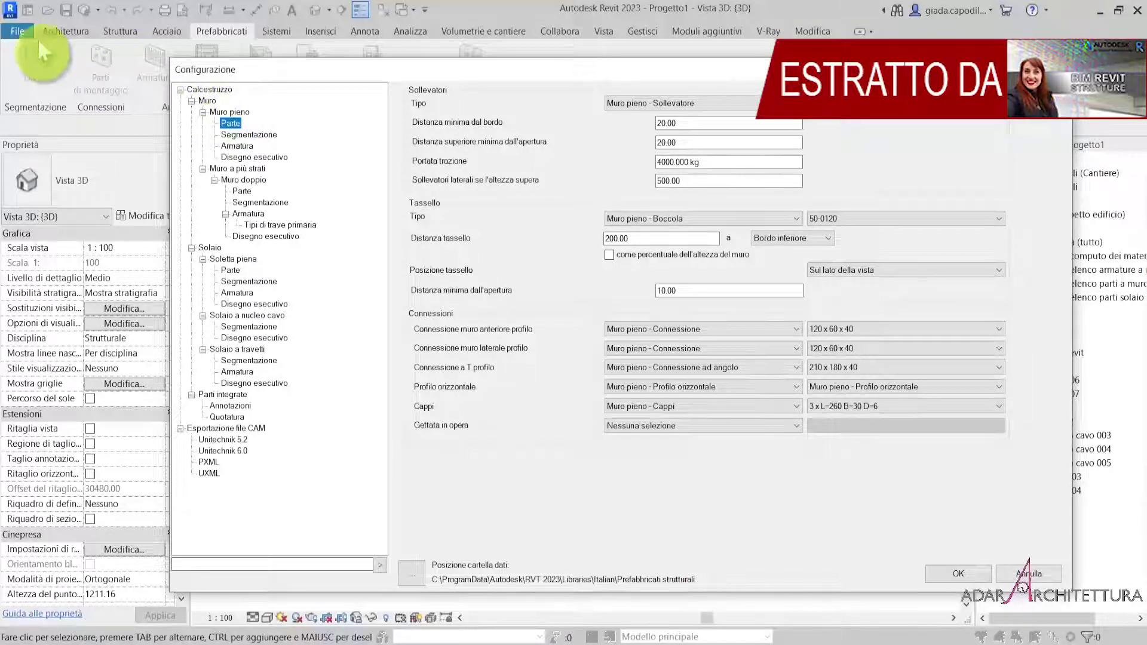
- Check the Muro pieno lifter types without changes and view its reinforcement settings
left_click(241, 191)
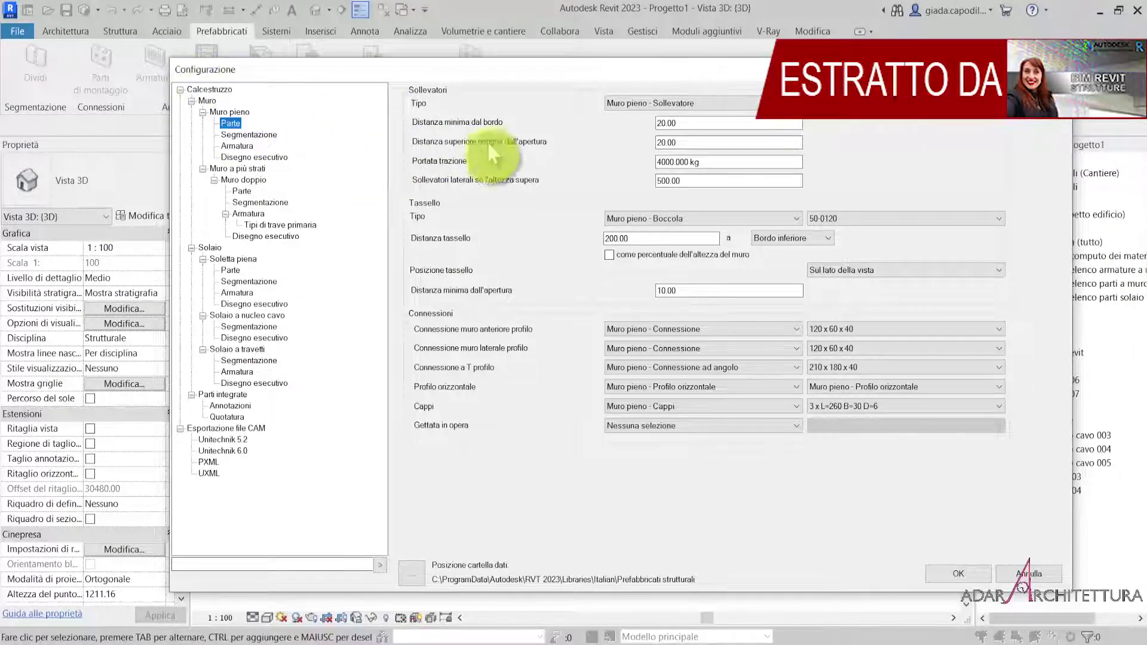
left_click(654, 102)
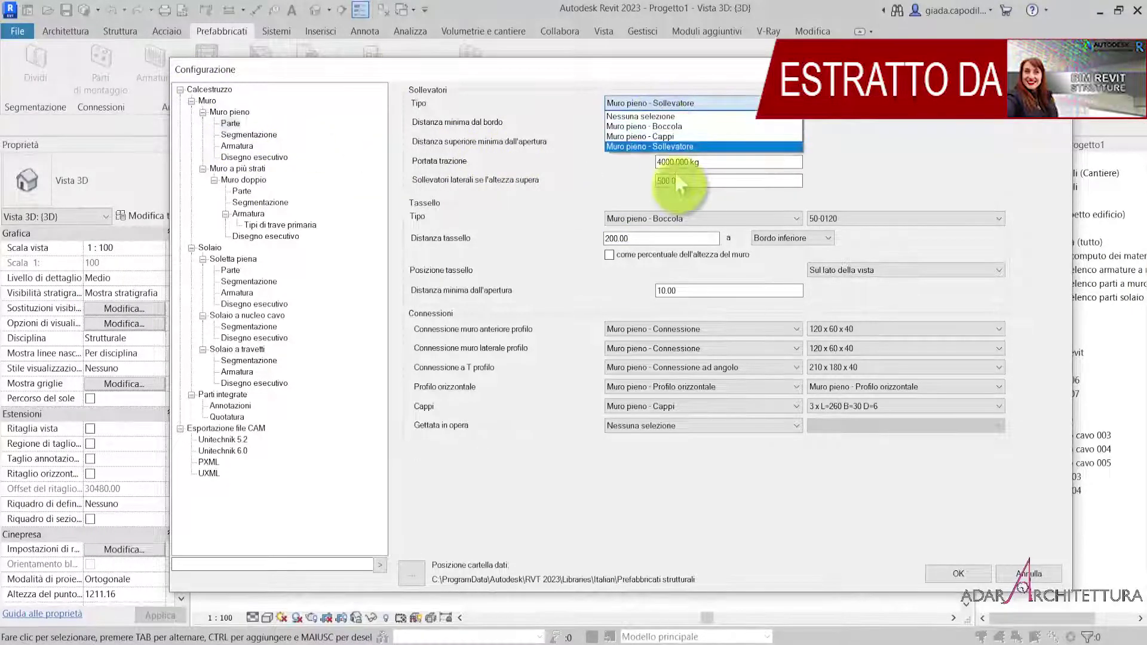
left_click(252, 134)
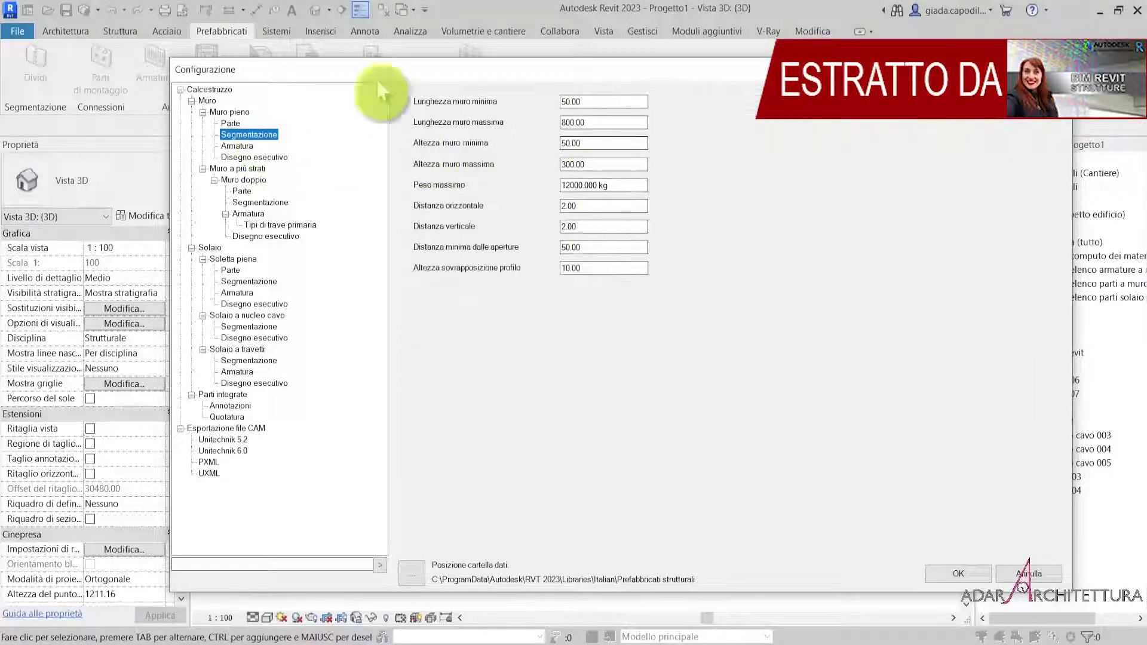
mouse_move(482, 68)
left_mouse_down()
mouse_move(904, 256)
mouse_move(699, 118)
left_mouse_up()
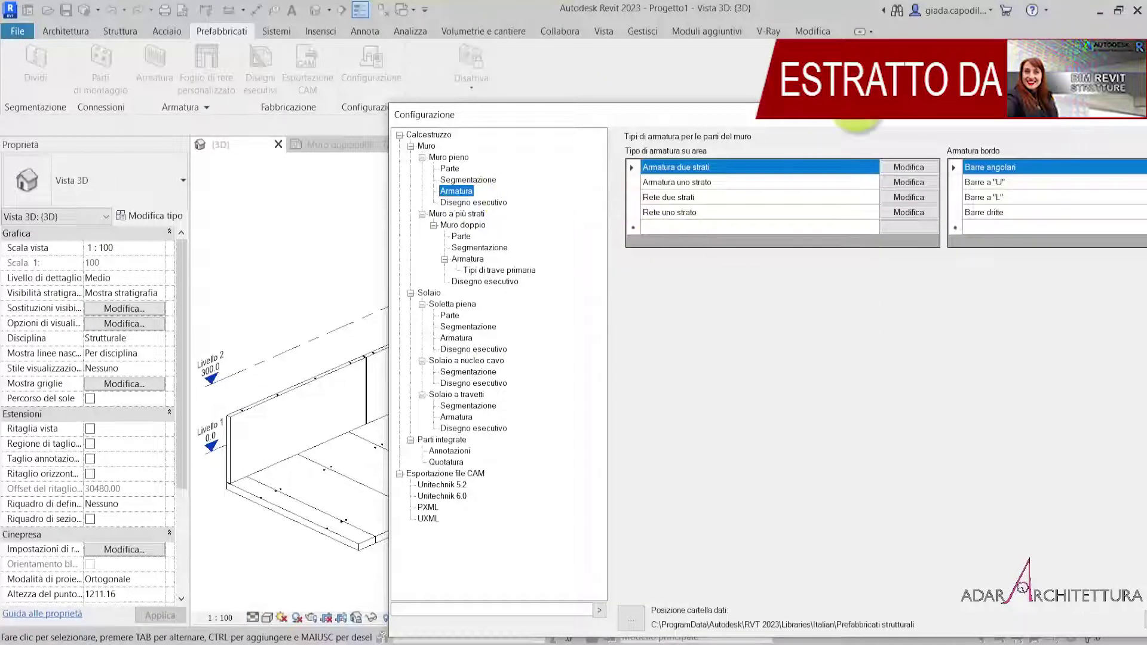
left_click_drag(896, 124, 647, 94)
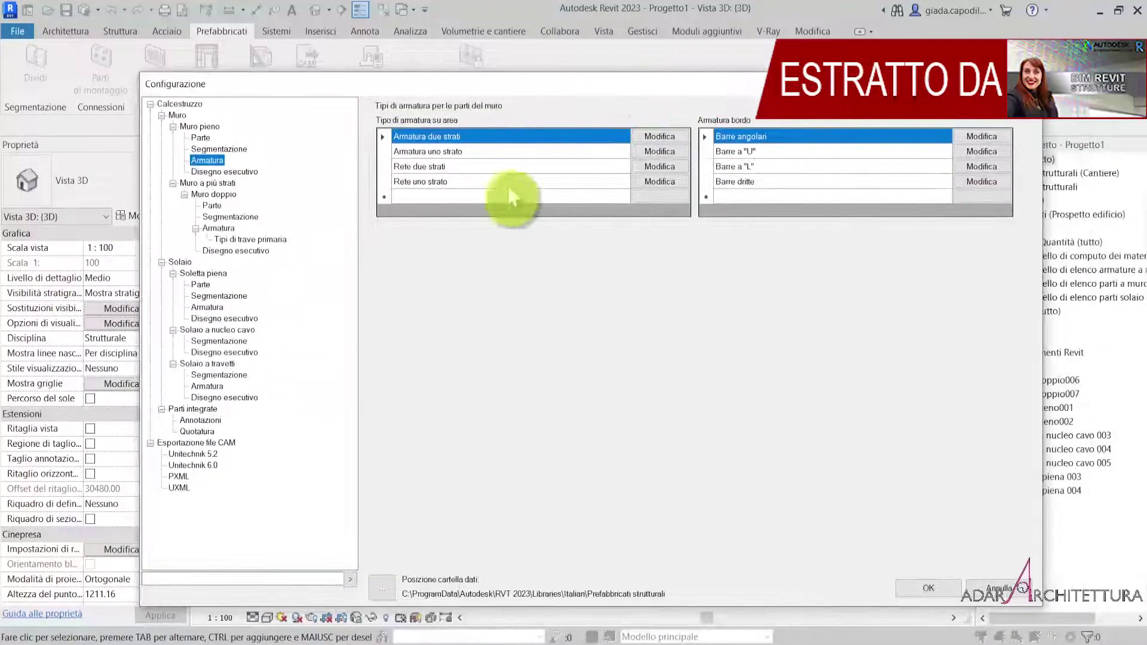
mouse_move(718, 91)
left_mouse_down()
mouse_move(698, 506)
mouse_move(697, 469)
left_mouse_up()
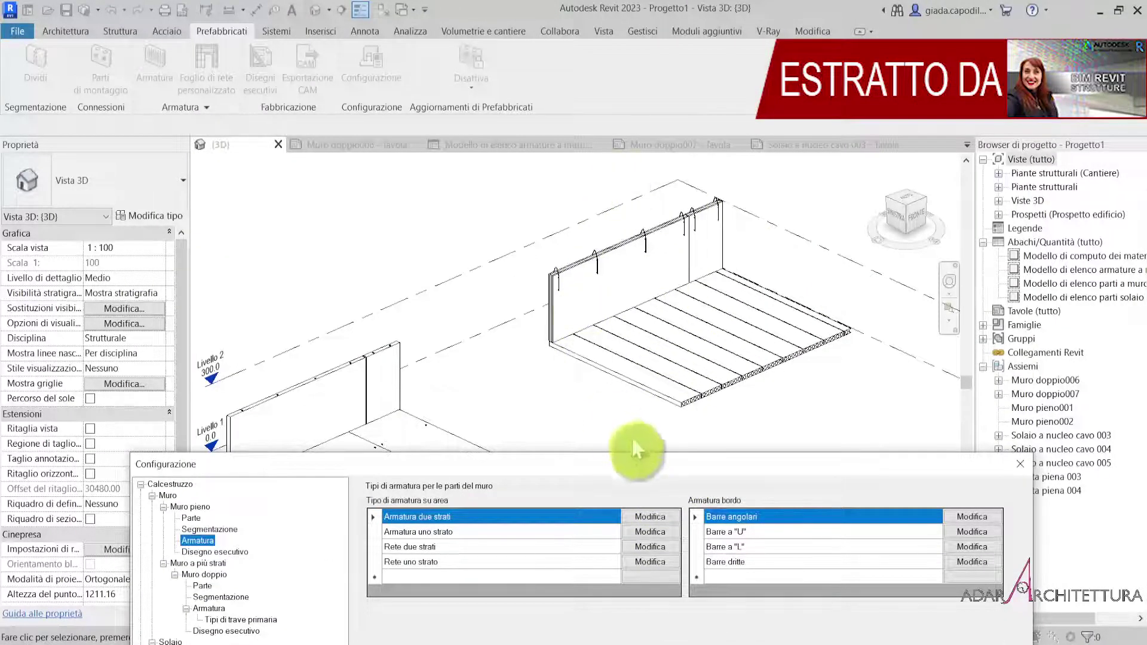
left_click_drag(638, 469, 632, 94)
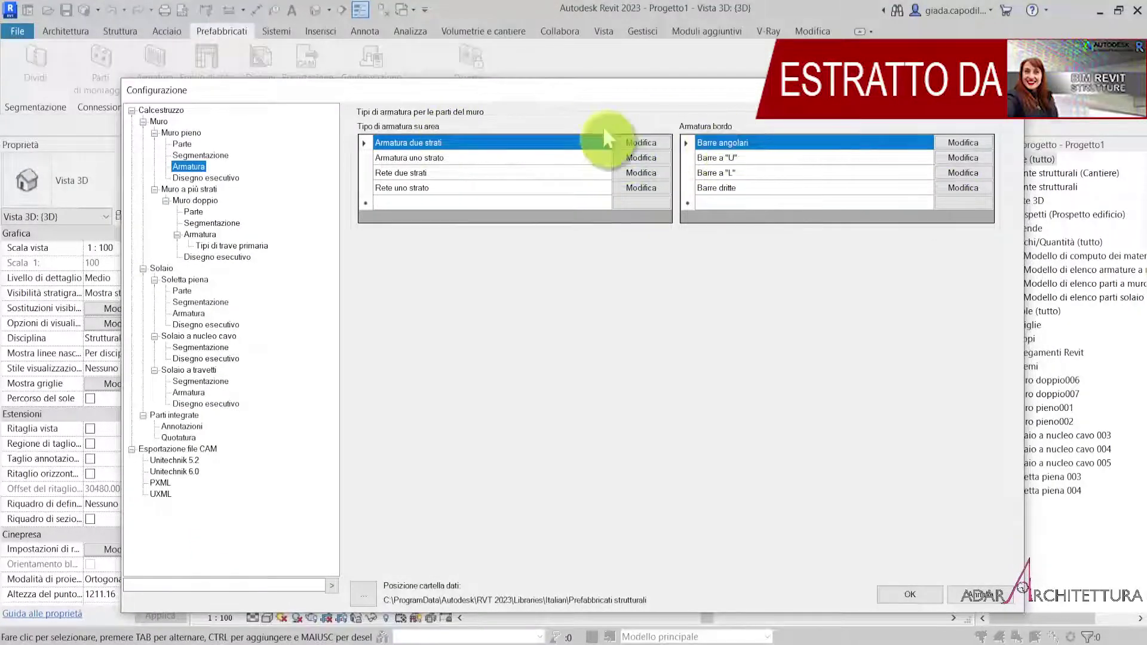
left_click(640, 147)
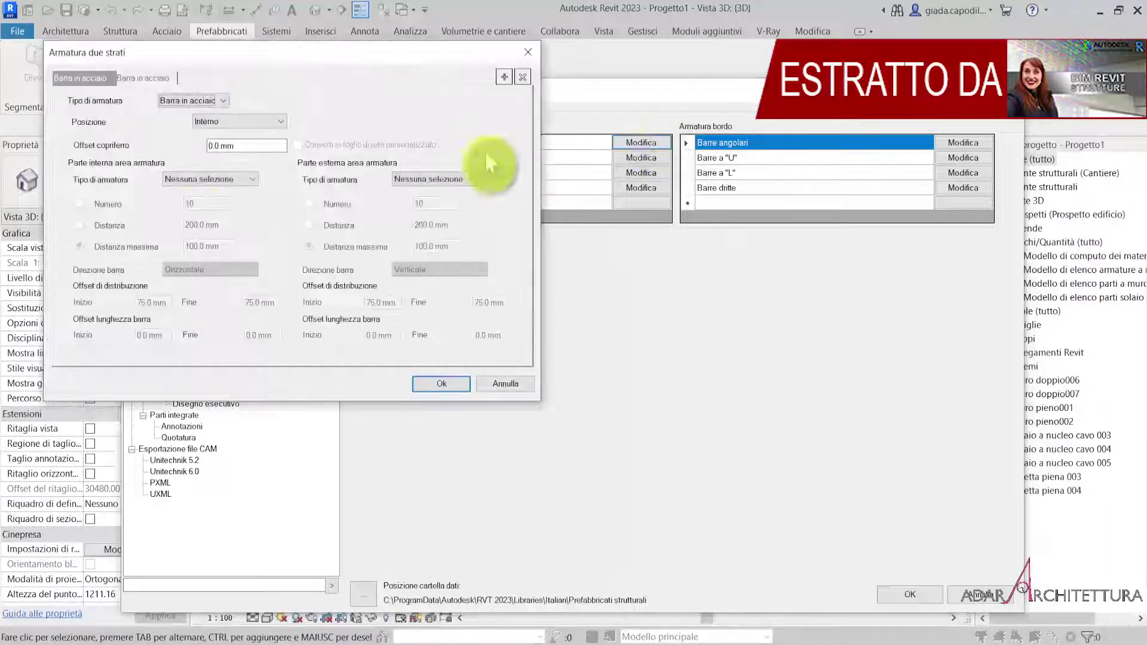
left_click(522, 45)
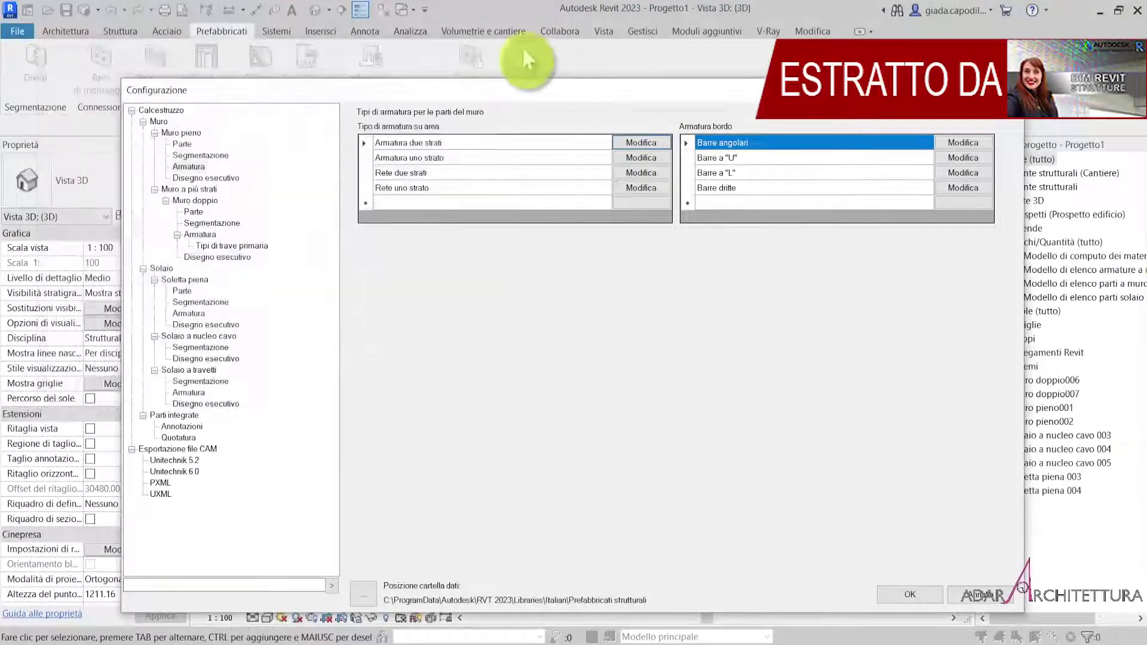
- Review Muro pieno shop-drawing settings, keeping the Muro pieno - A3 template and its dimension distances
left_click(190, 179)
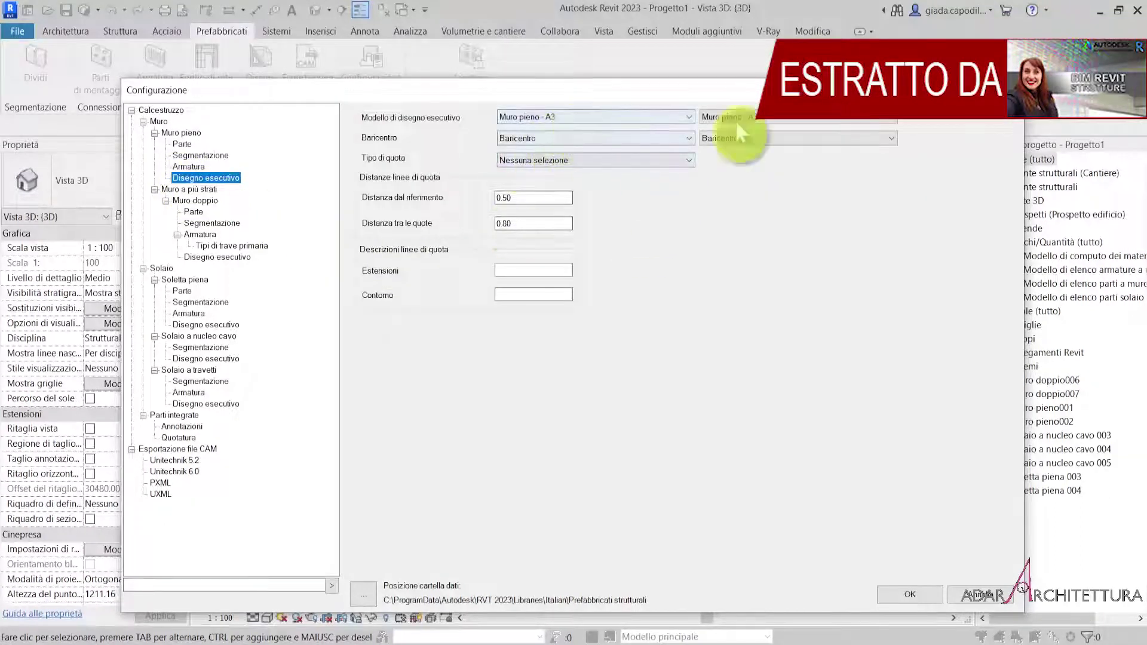
left_click(656, 116)
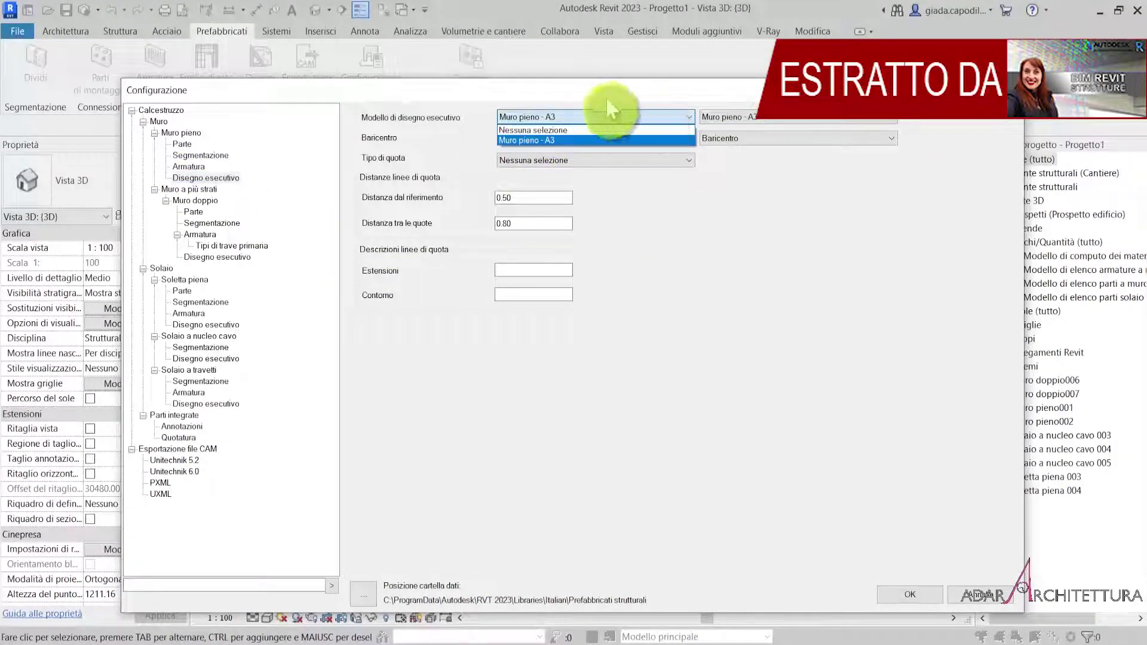
left_click(771, 269)
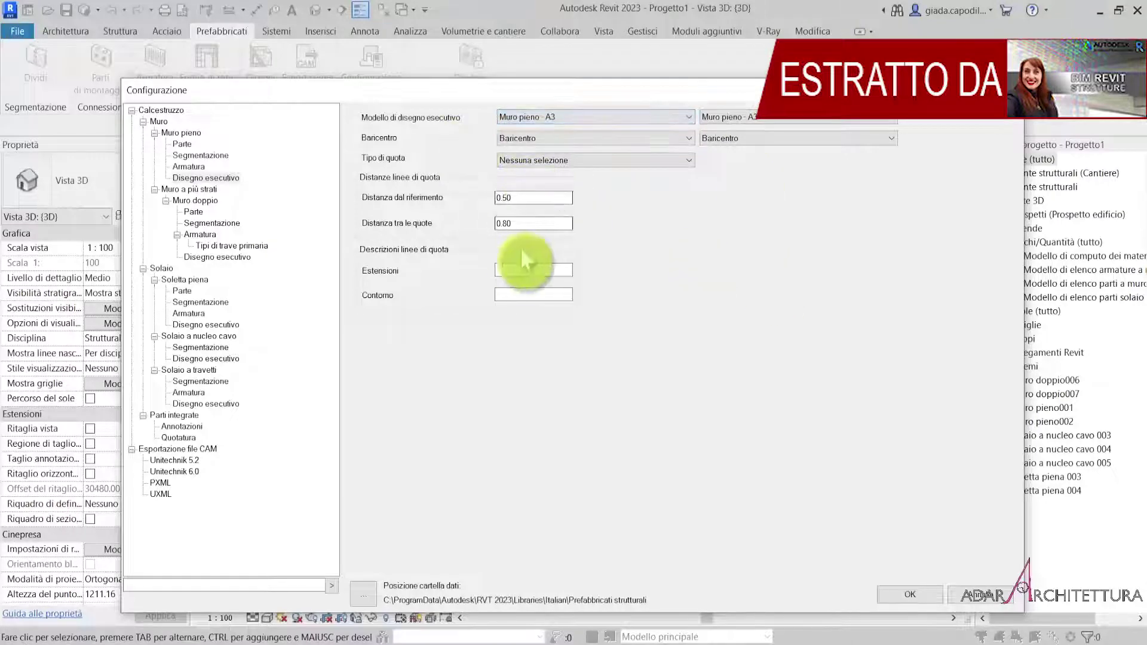
left_click(525, 270)
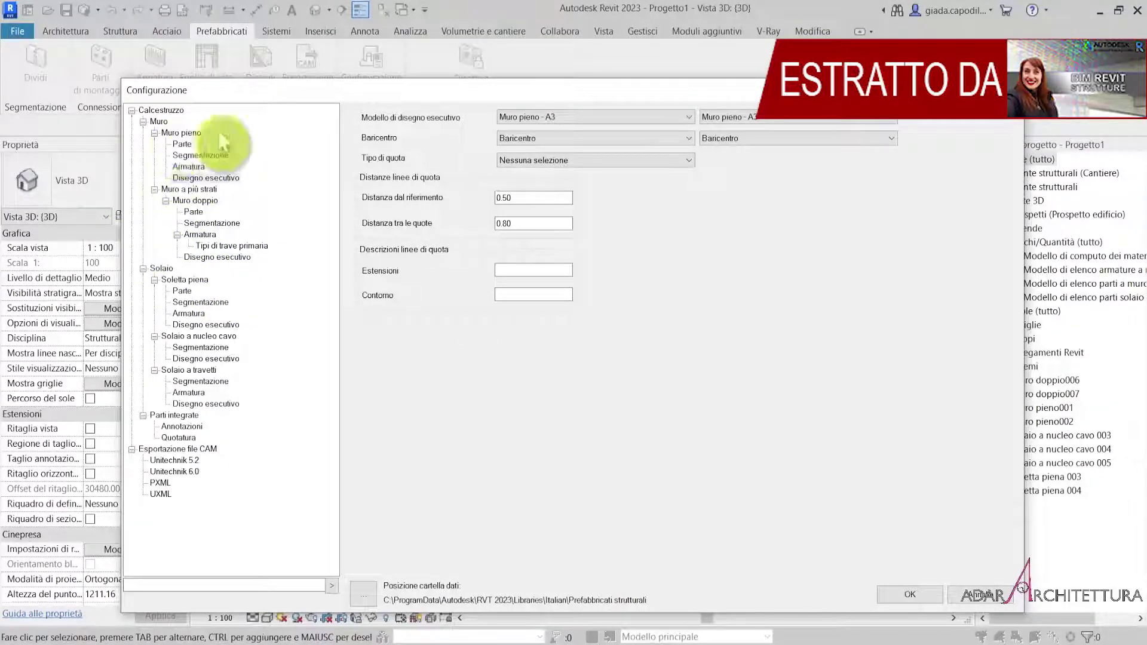
left_click_drag(301, 89, 397, 420)
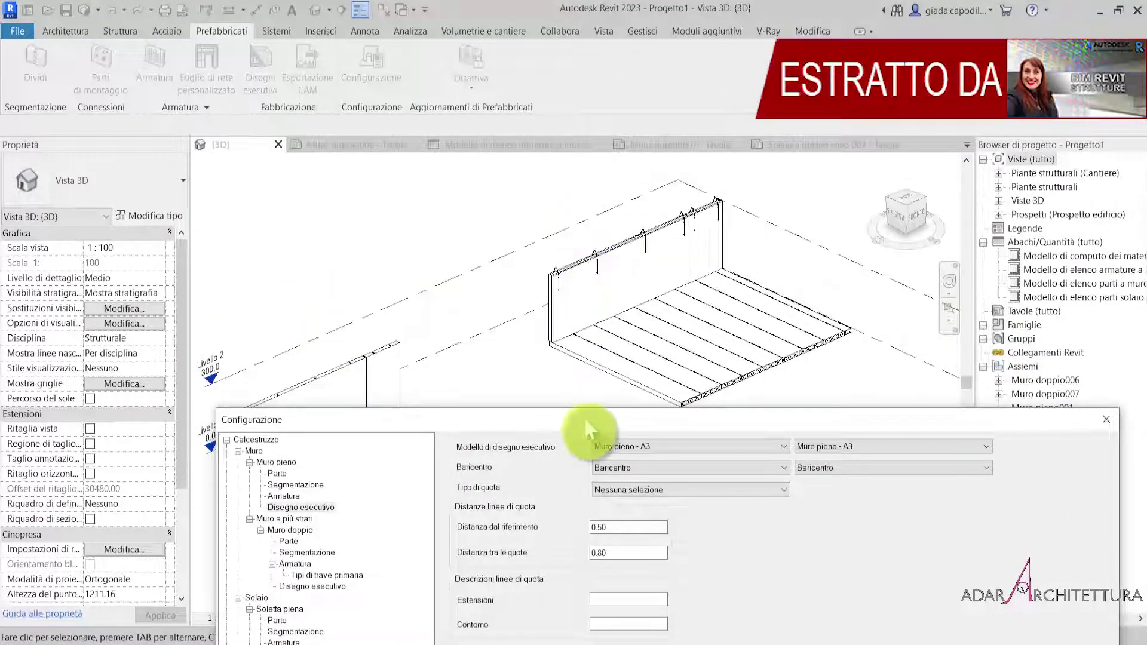
left_click_drag(582, 427, 880, 71)
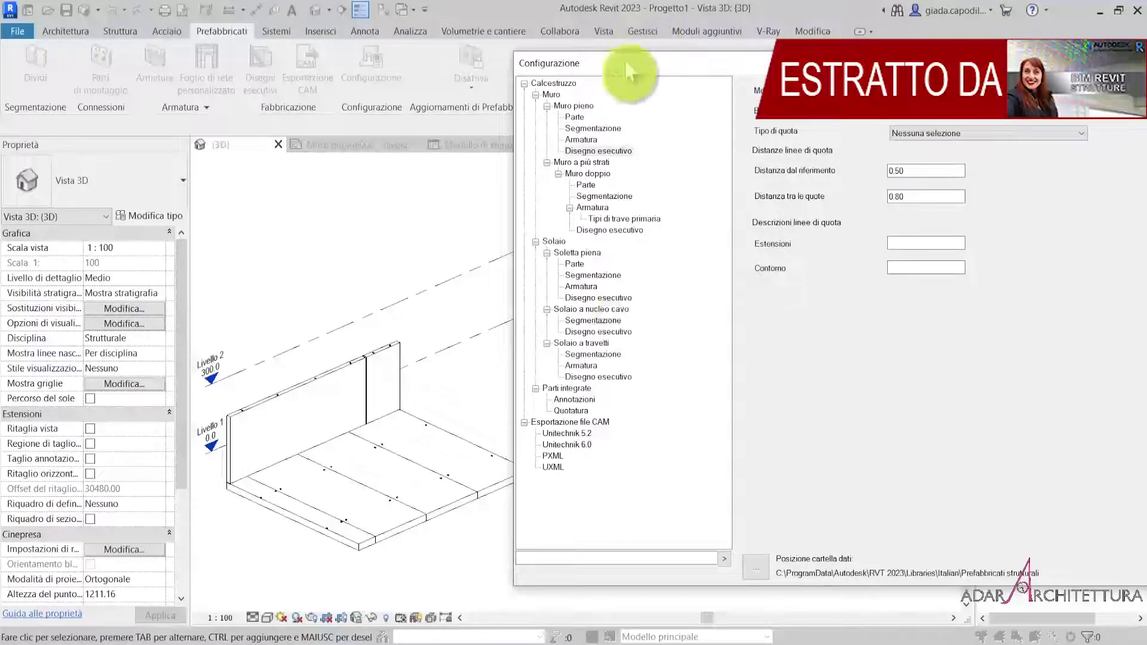
mouse_move(632, 63)
left_mouse_down()
mouse_move(910, 85)
mouse_move(973, 71)
left_mouse_up()
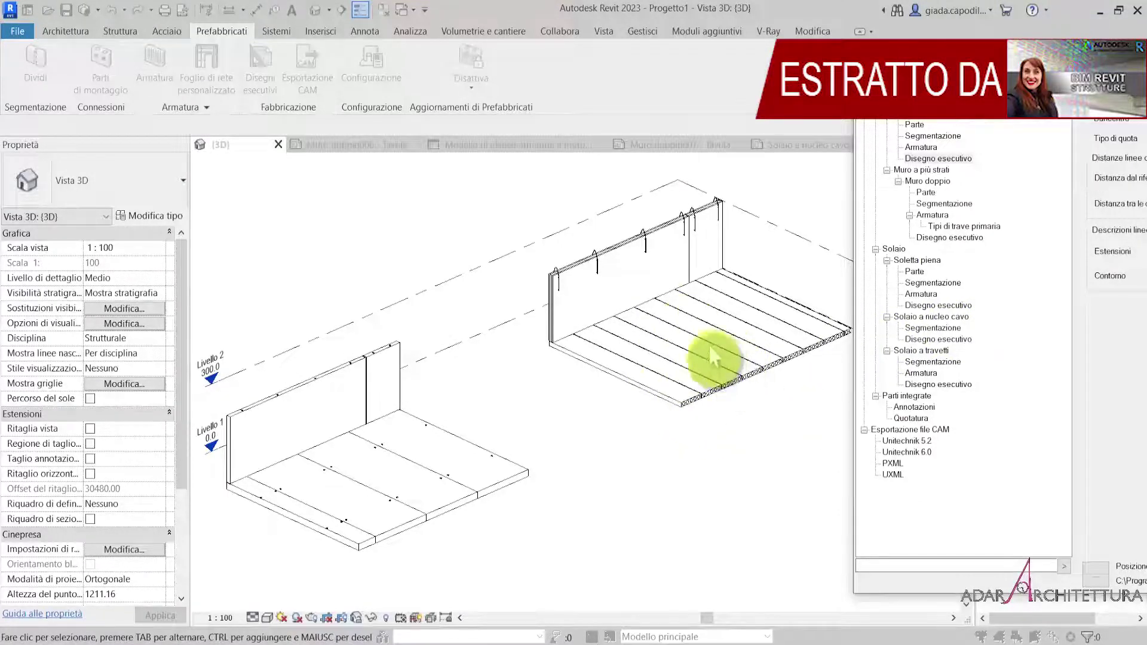
- Review hollow-core segmentation, then show Soletta piena limits: width 75–300, max weight 8000 kg
left_click(938, 284)
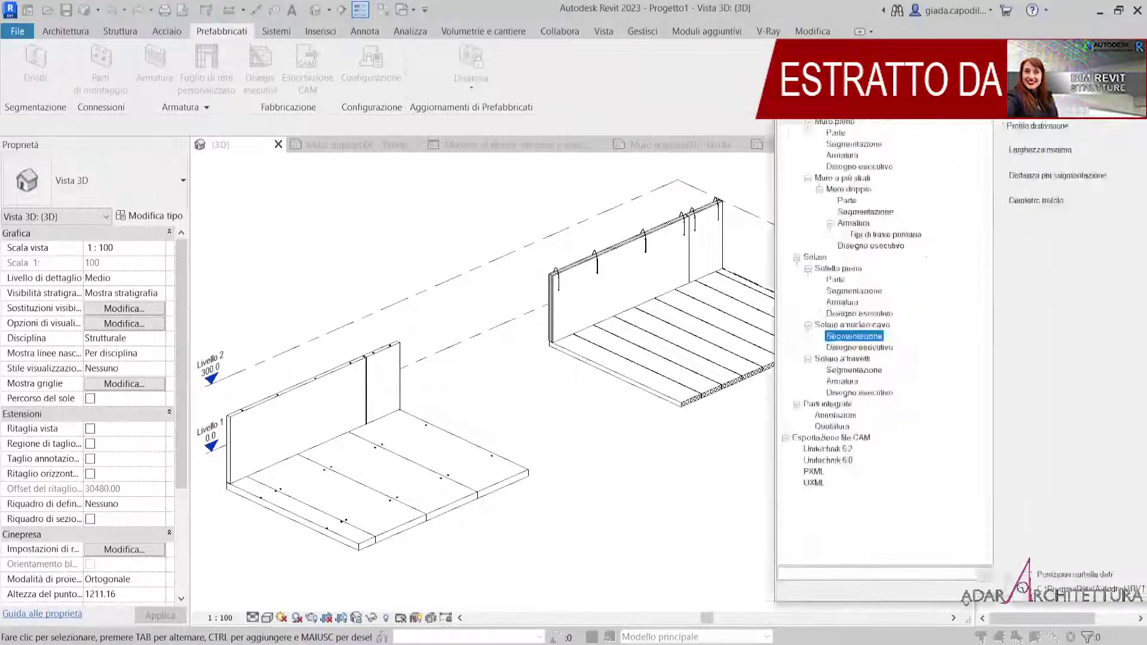
left_click_drag(1020, 73, 693, 77)
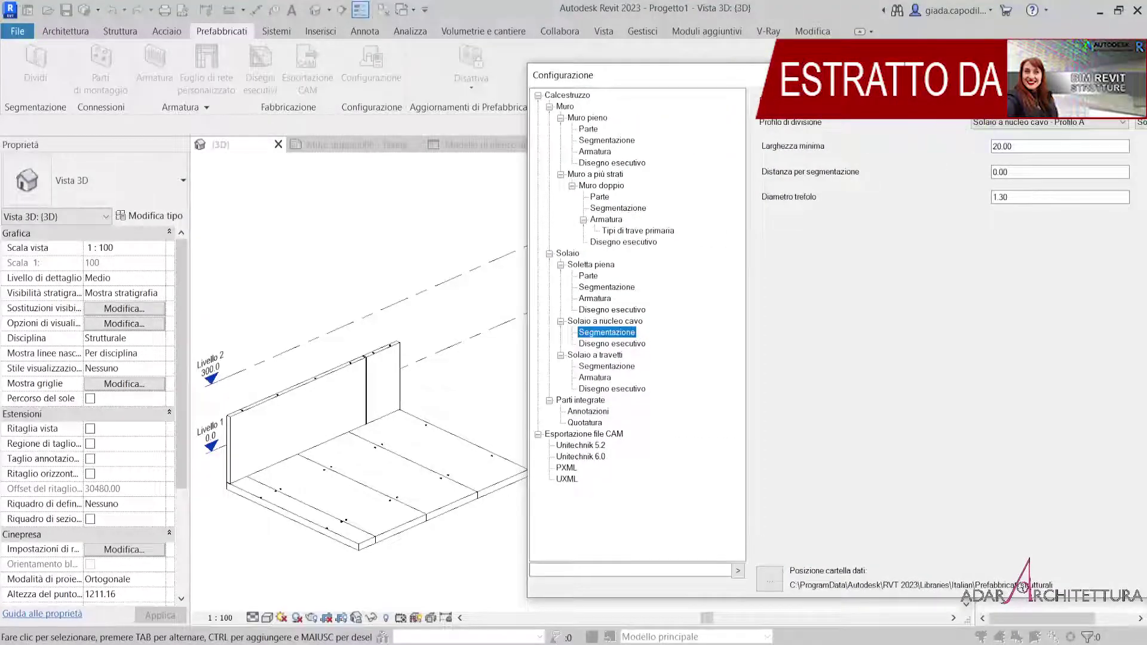
left_click_drag(976, 75, 635, 77)
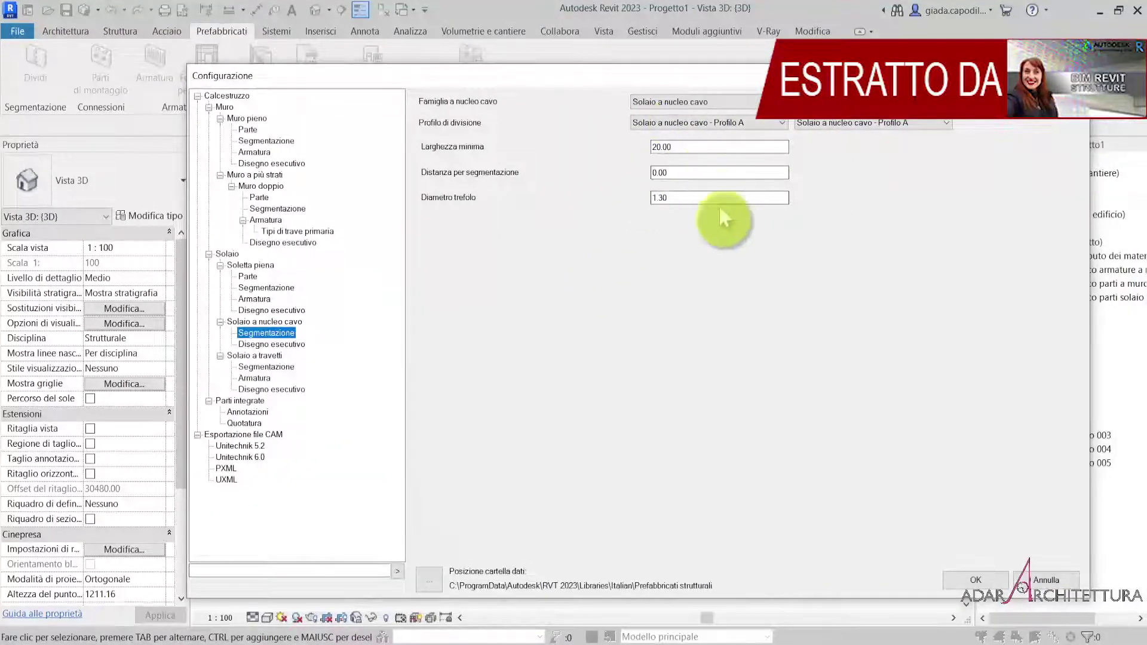
left_click(262, 287)
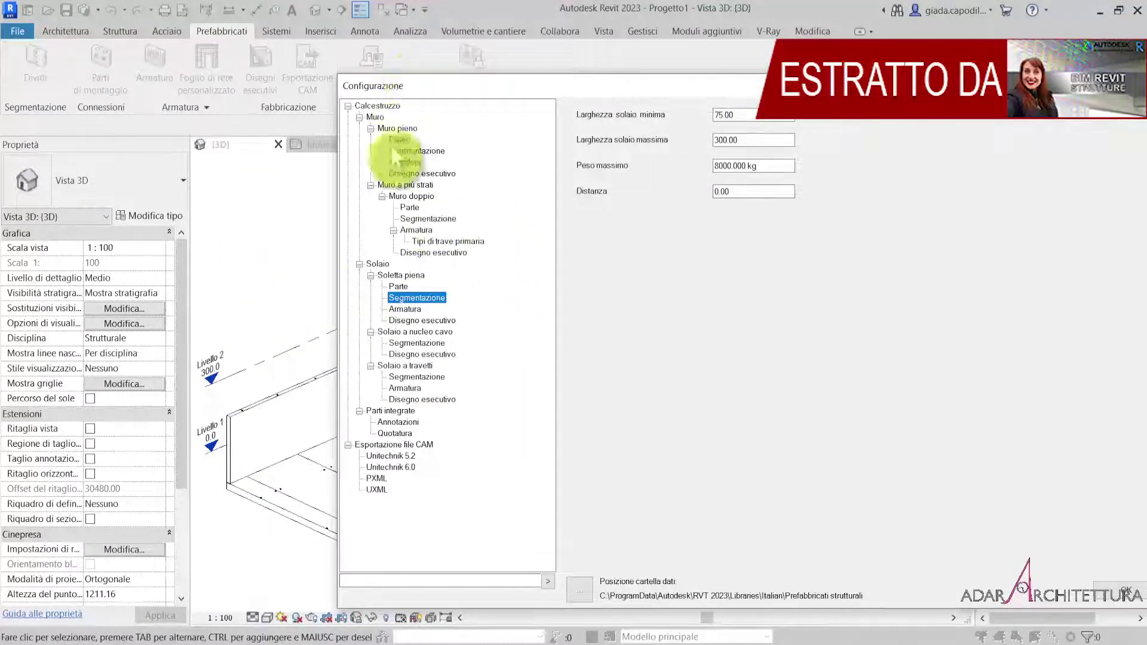
- View Muro doppio shop-drawing settings: Muro doppio - A4 template, 0.50 and 0.80 dimension distances
left_click(426, 173)
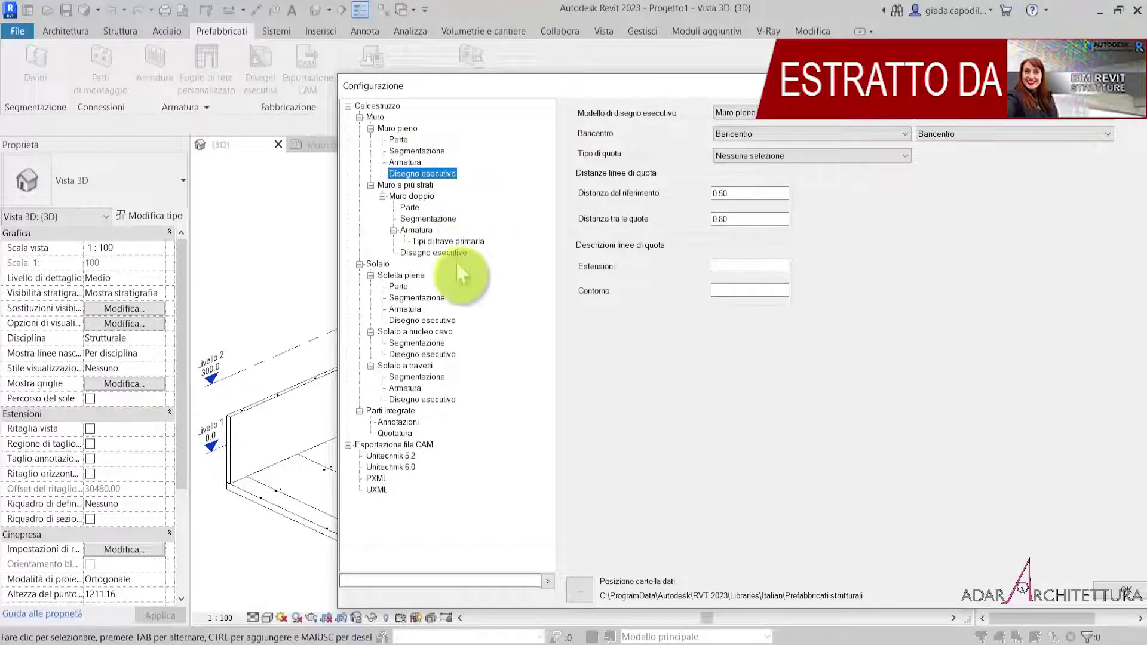
left_click(442, 253)
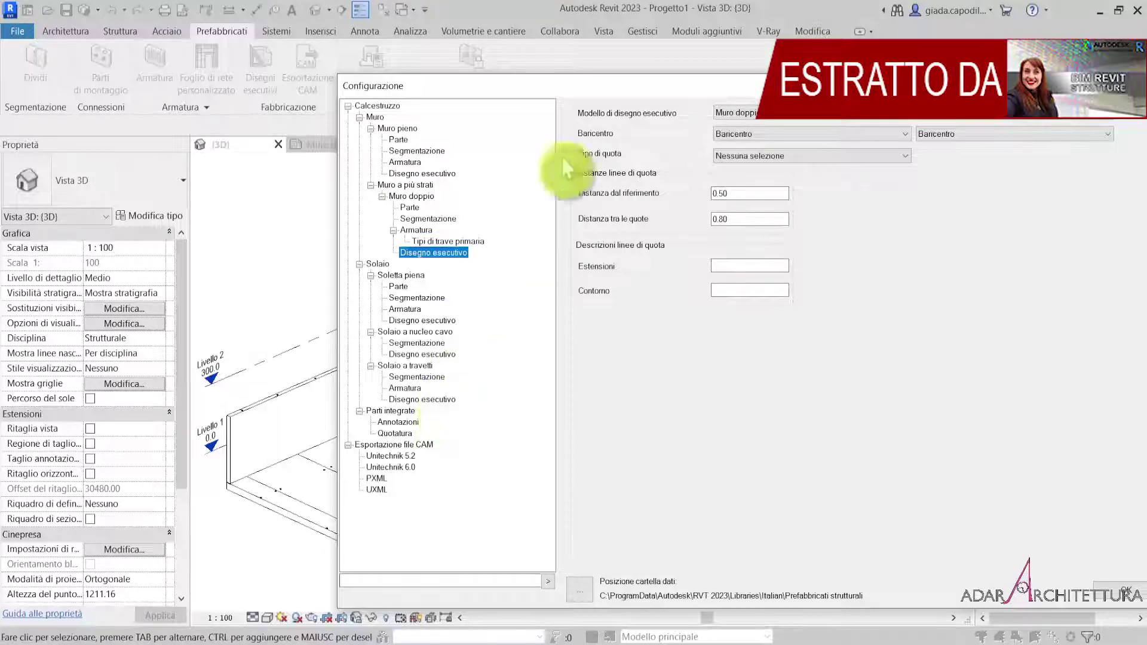
left_click_drag(587, 90, 440, 213)
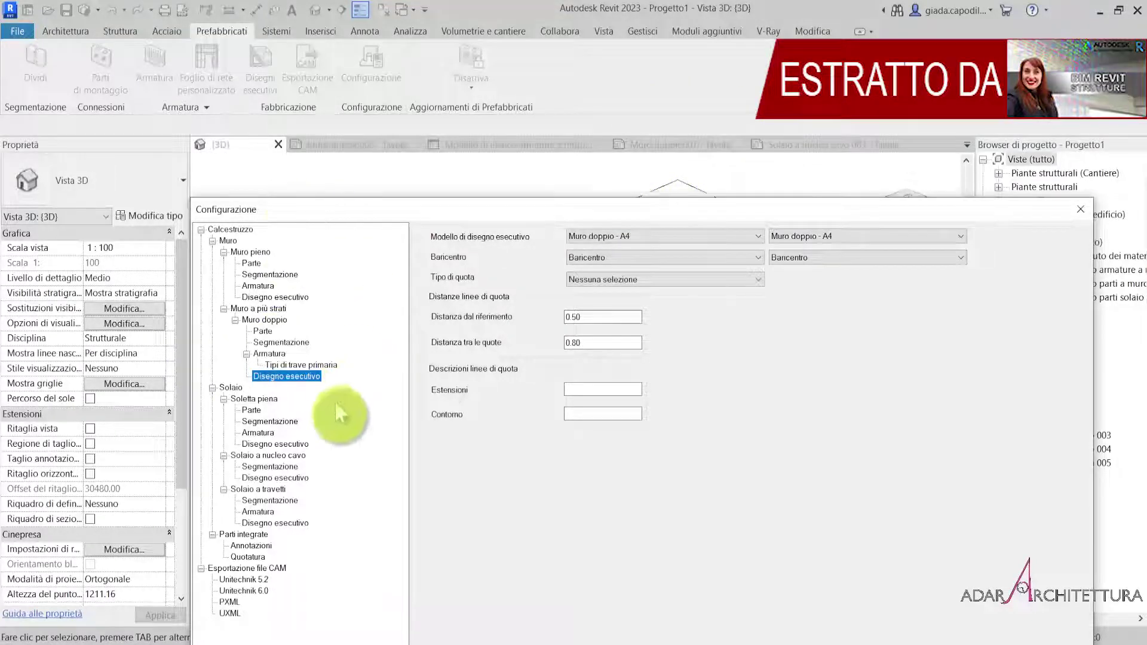
left_click_drag(686, 219, 643, 82)
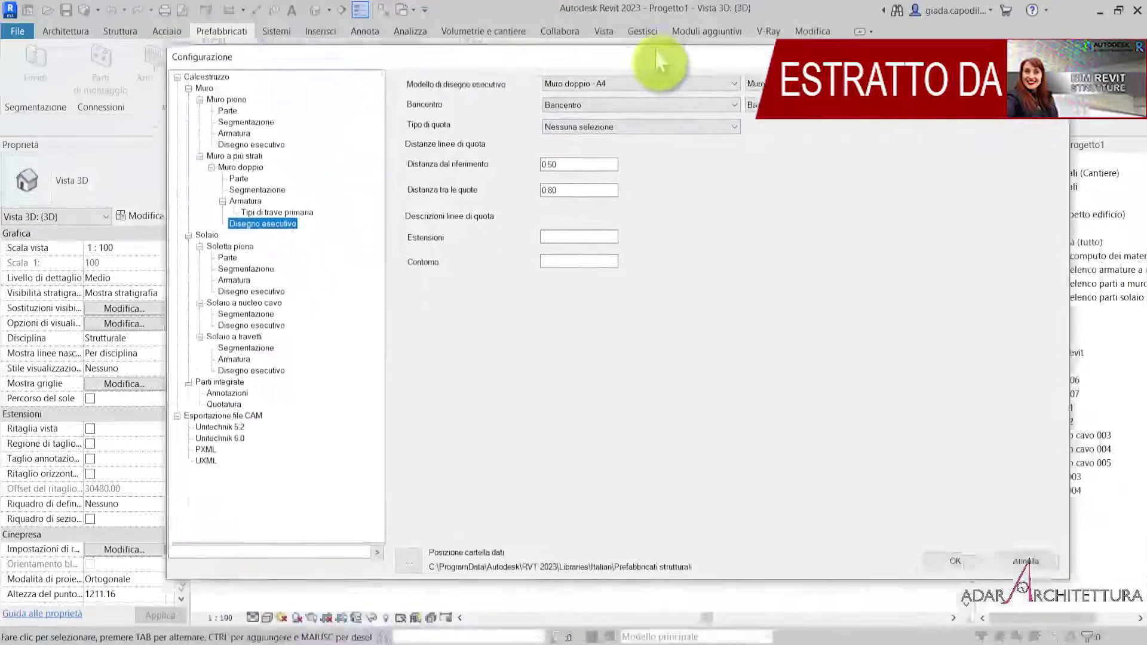